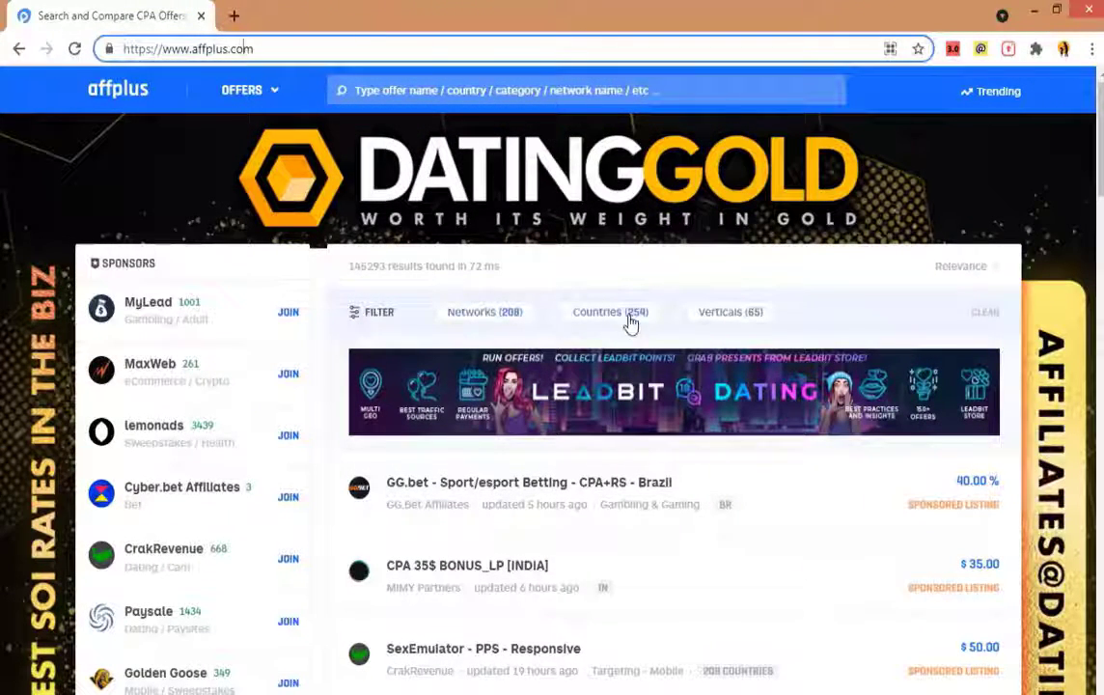
# Expand the Verticals filter and scroll its list of 65 verticals down to Job
pyautogui.click(752, 317)
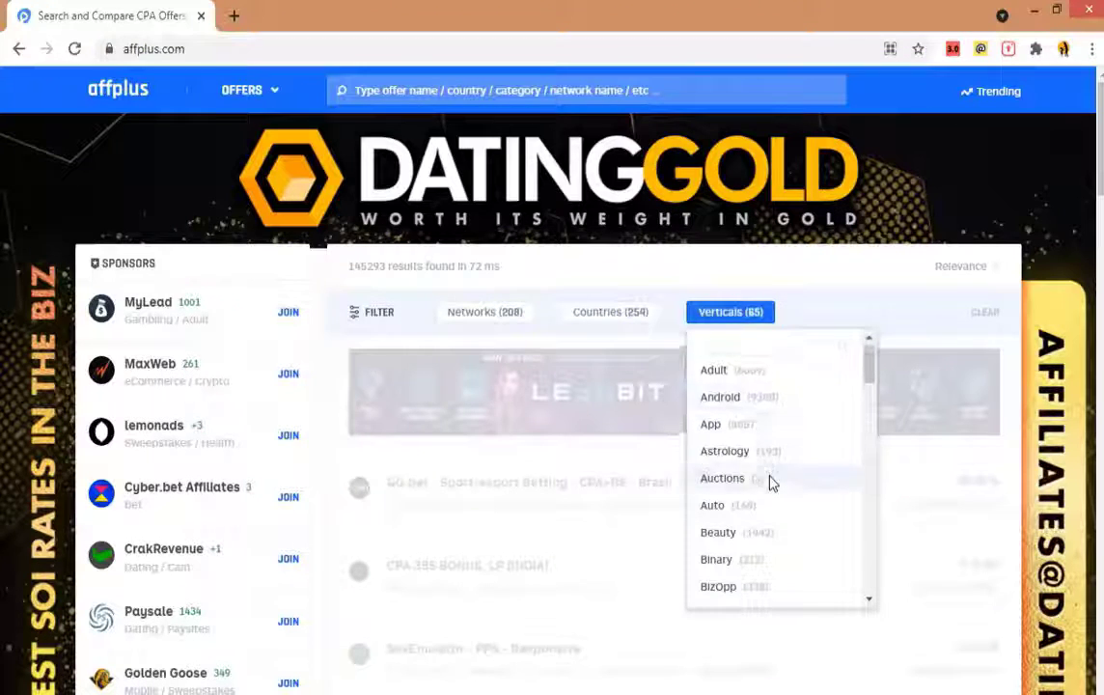
pyautogui.scroll(-1, 772, 483)
pyautogui.scroll(-3, 747, 535)
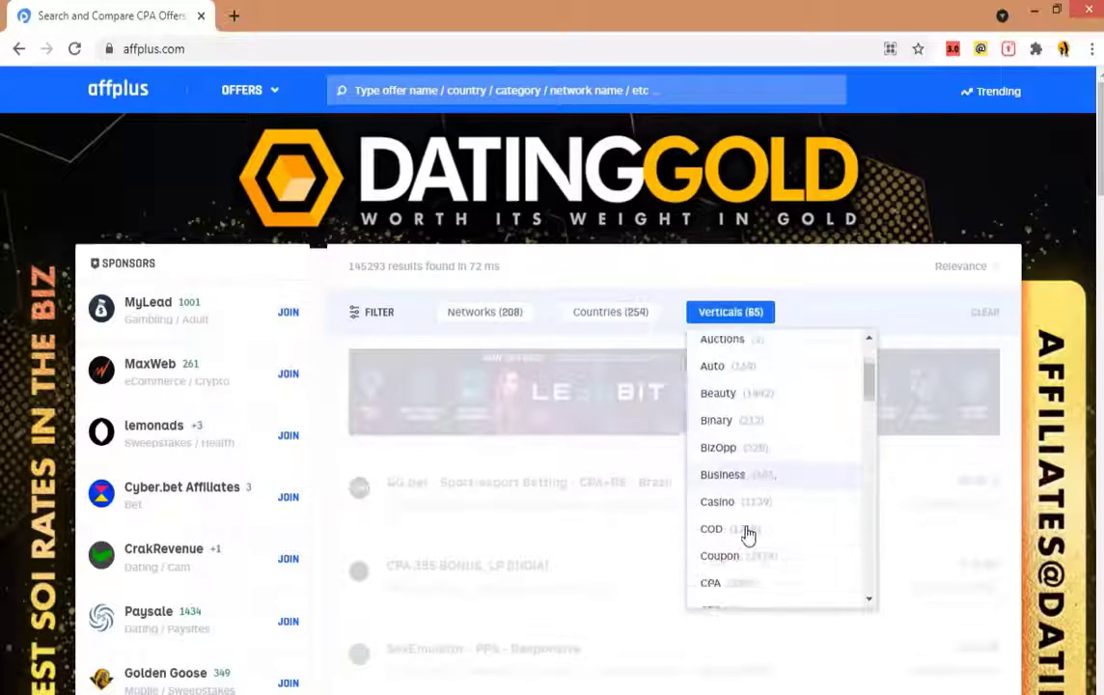
pyautogui.scroll(-3, 758, 550)
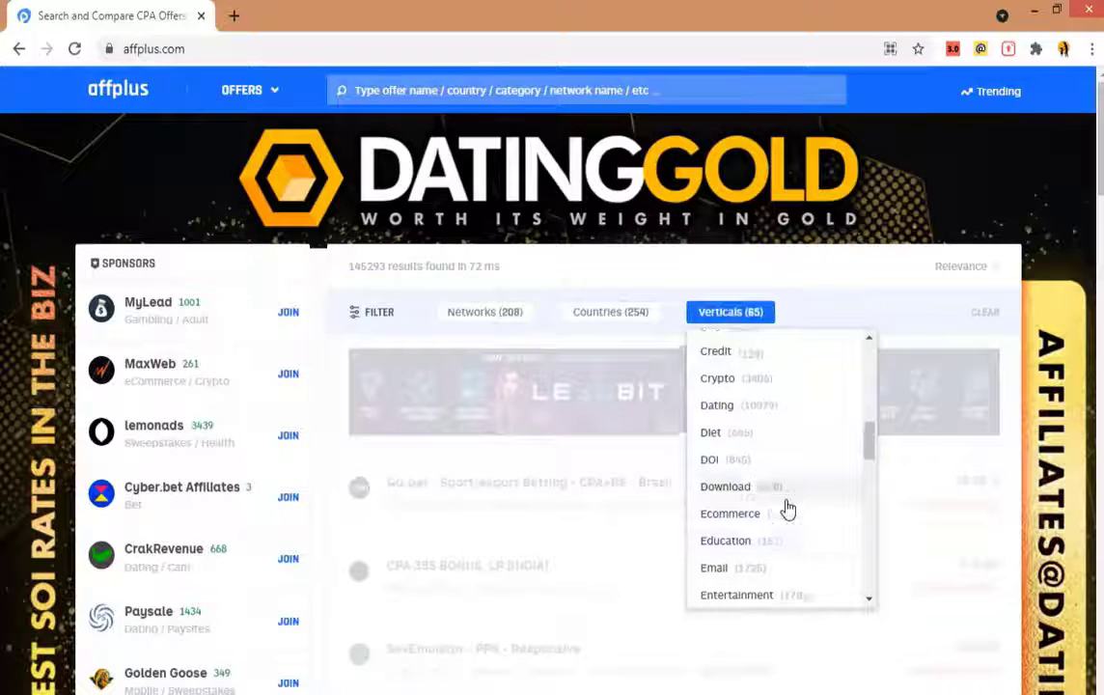
pyautogui.scroll(-3, 781, 530)
pyautogui.scroll(-5, 773, 551)
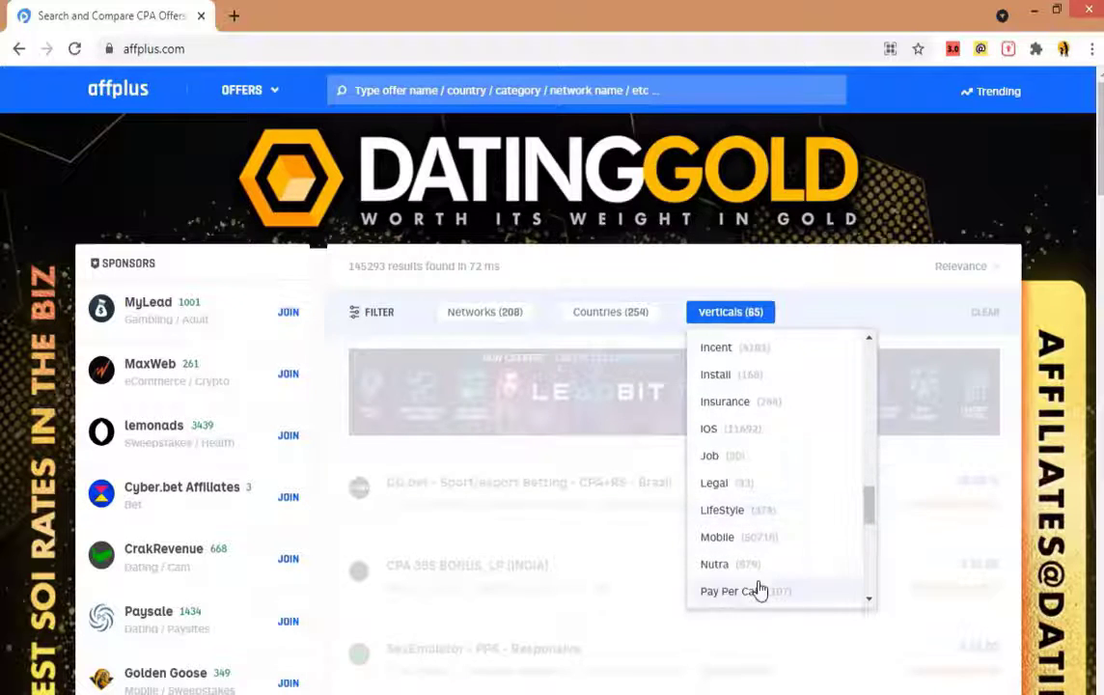
# Filter the offers to the Job vertical and scroll through the results
pyautogui.click(714, 459)
pyautogui.scroll(-4, 640, 461)
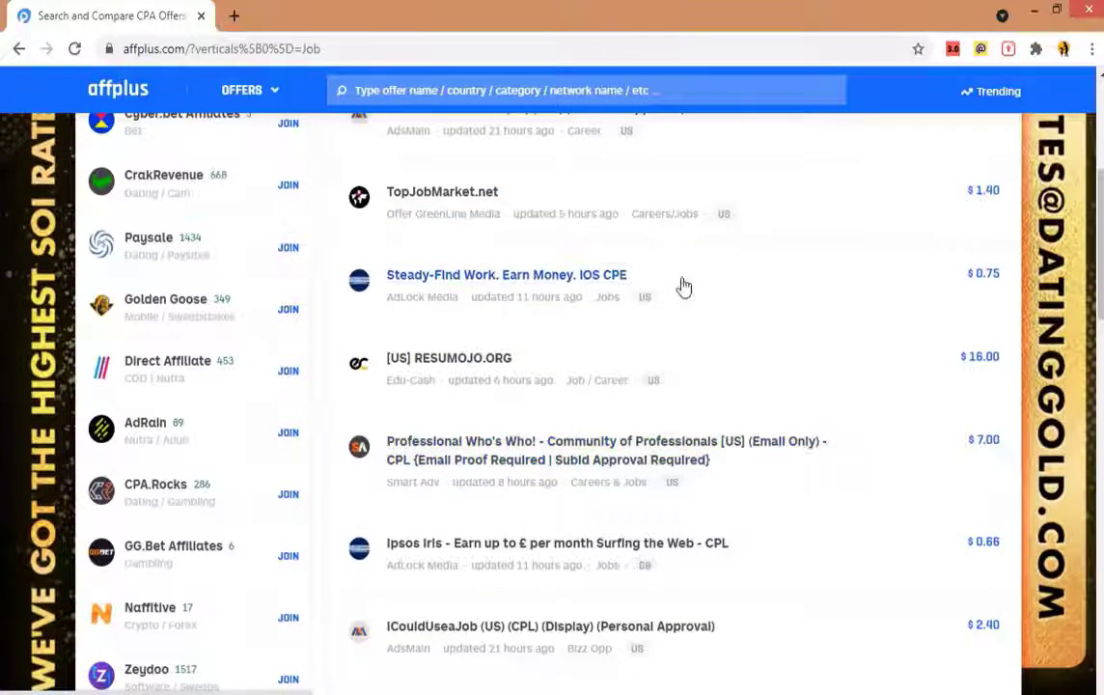
pyautogui.scroll(-2, 679, 405)
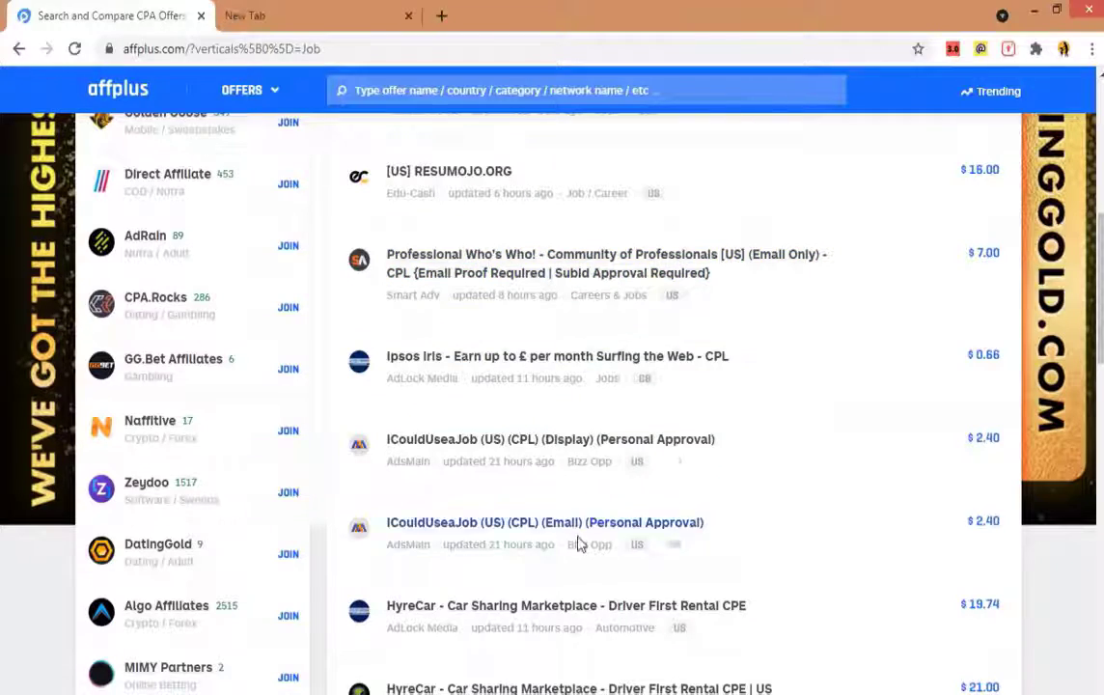
pyautogui.scroll(-3, 579, 546)
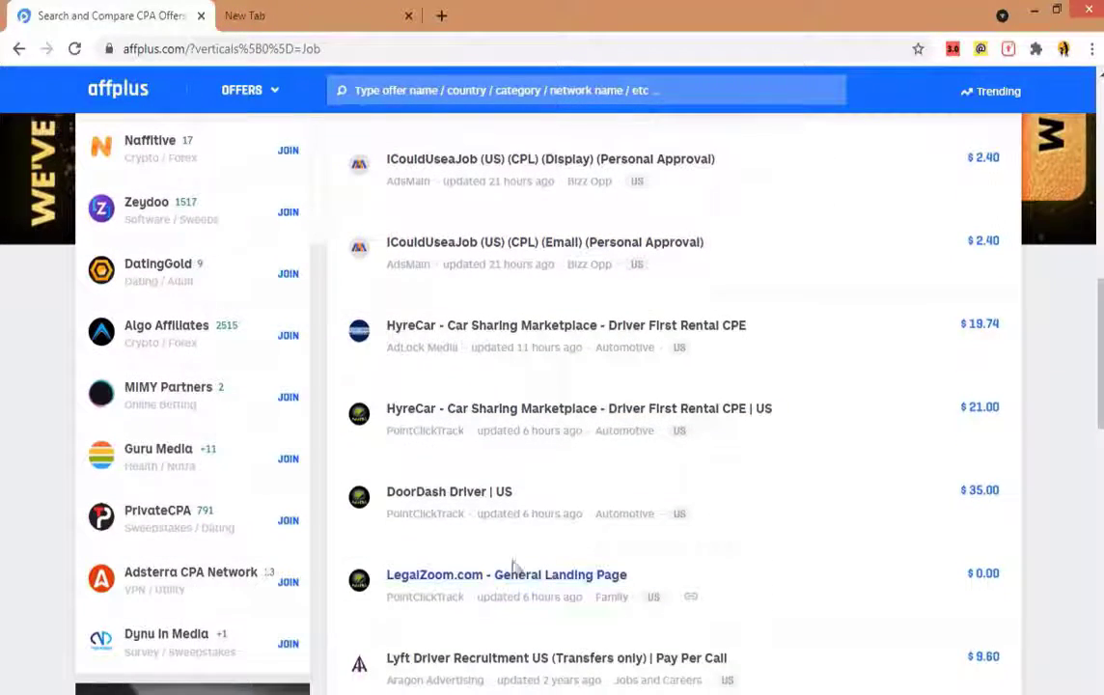
pyautogui.scroll(9, 591, 552)
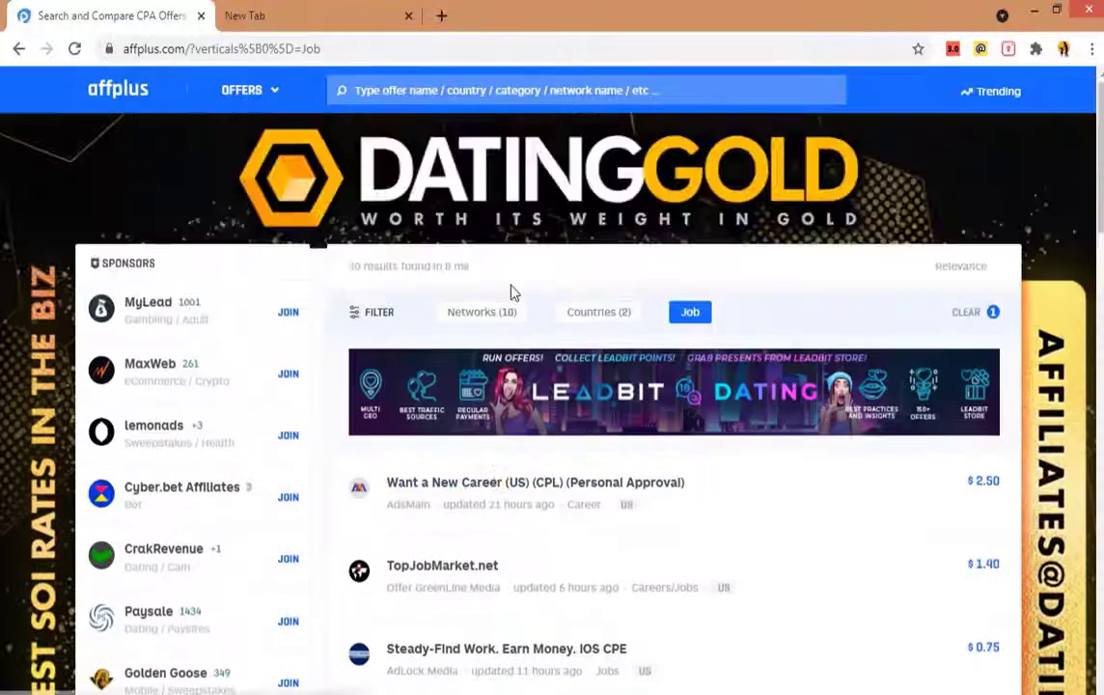
# Add Finance as a second vertical, narrowing results to 5761 offers, and reopen the verticals list
pyautogui.click(678, 316)
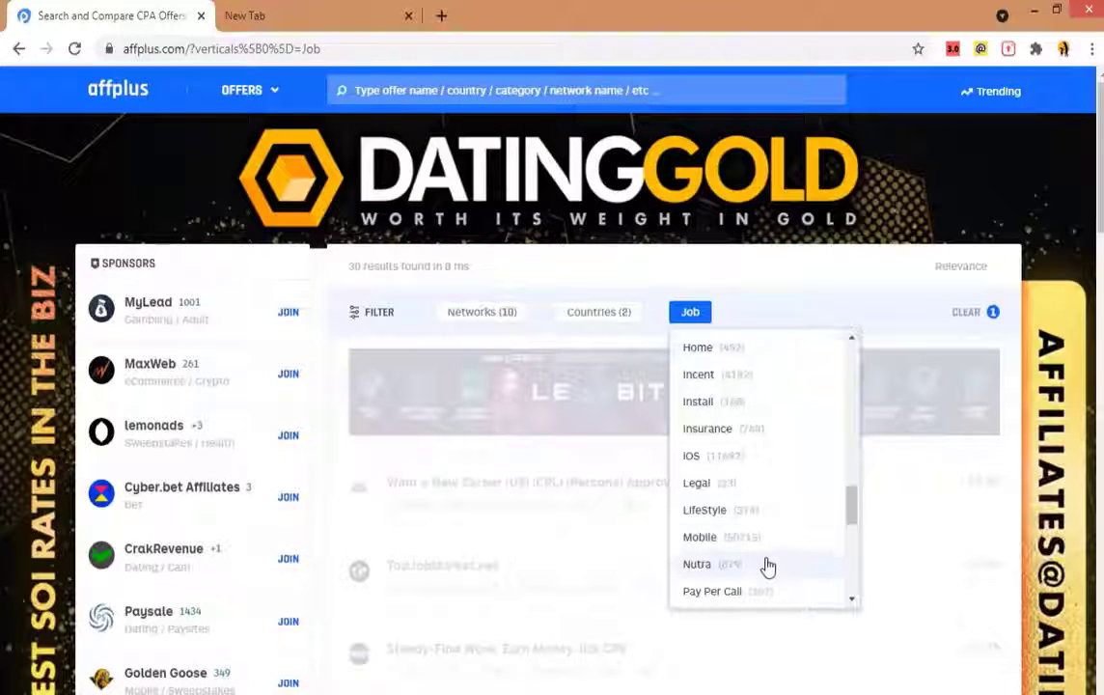
pyautogui.scroll(2, 769, 558)
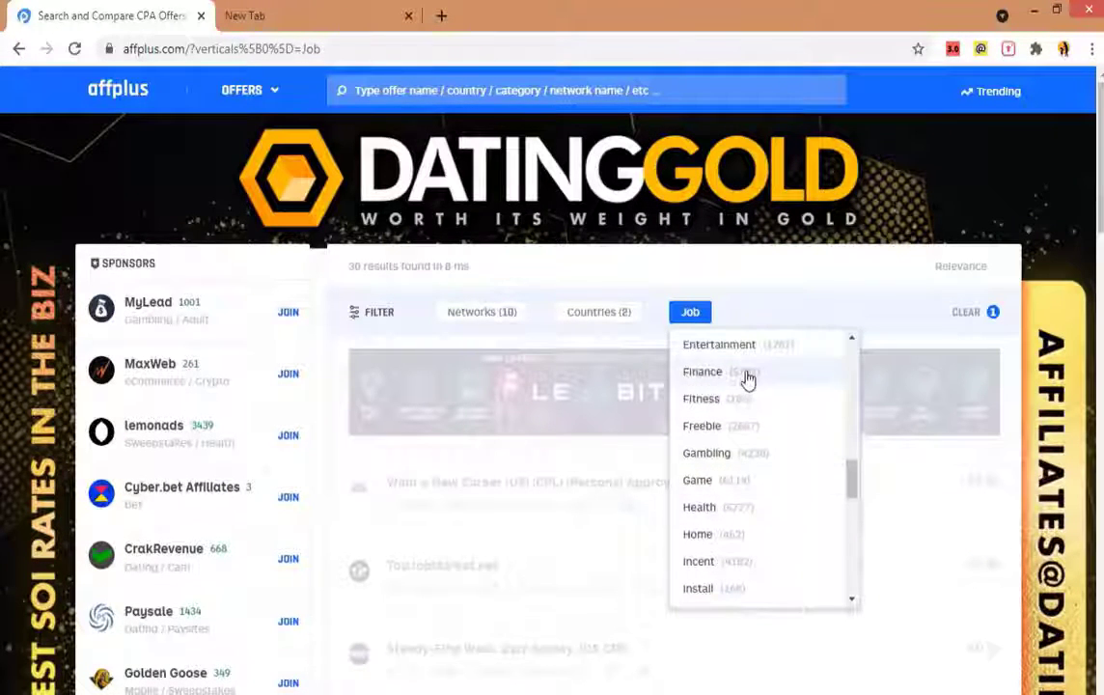
pyautogui.click(703, 371)
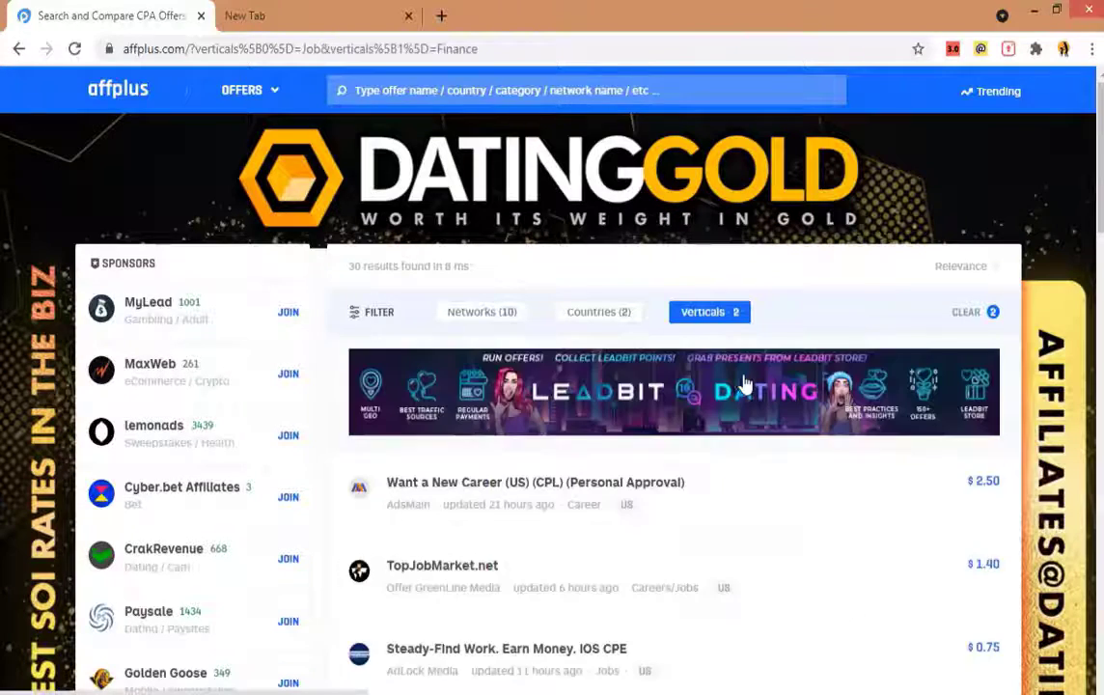
pyautogui.scroll(-3, 676, 511)
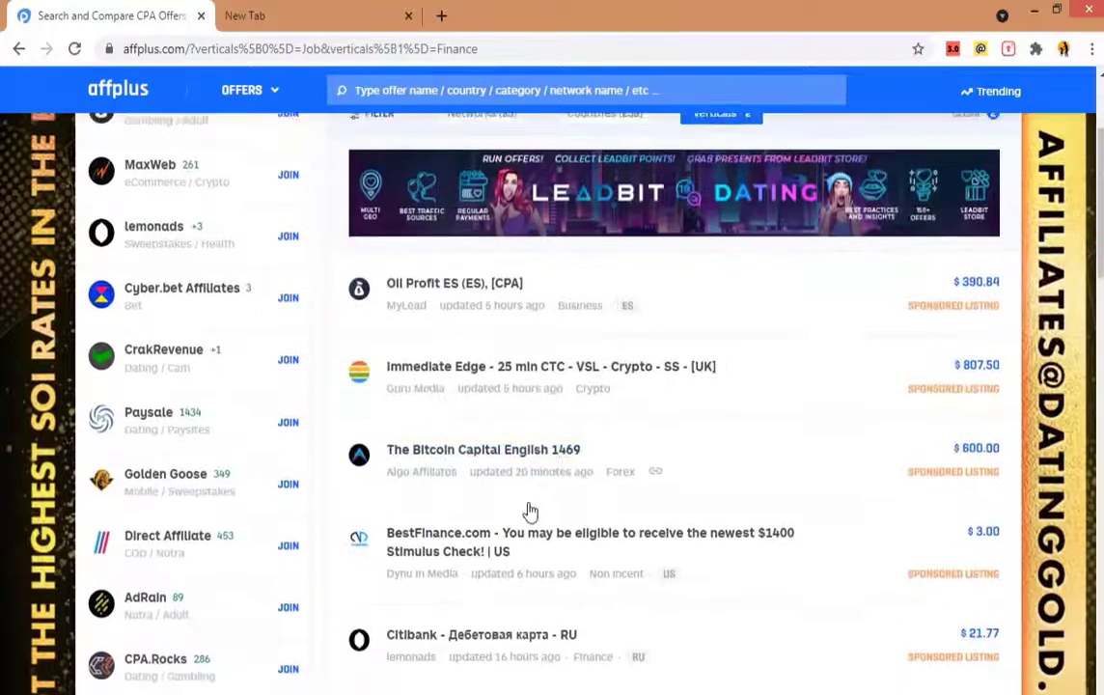
pyautogui.scroll(-2, 476, 467)
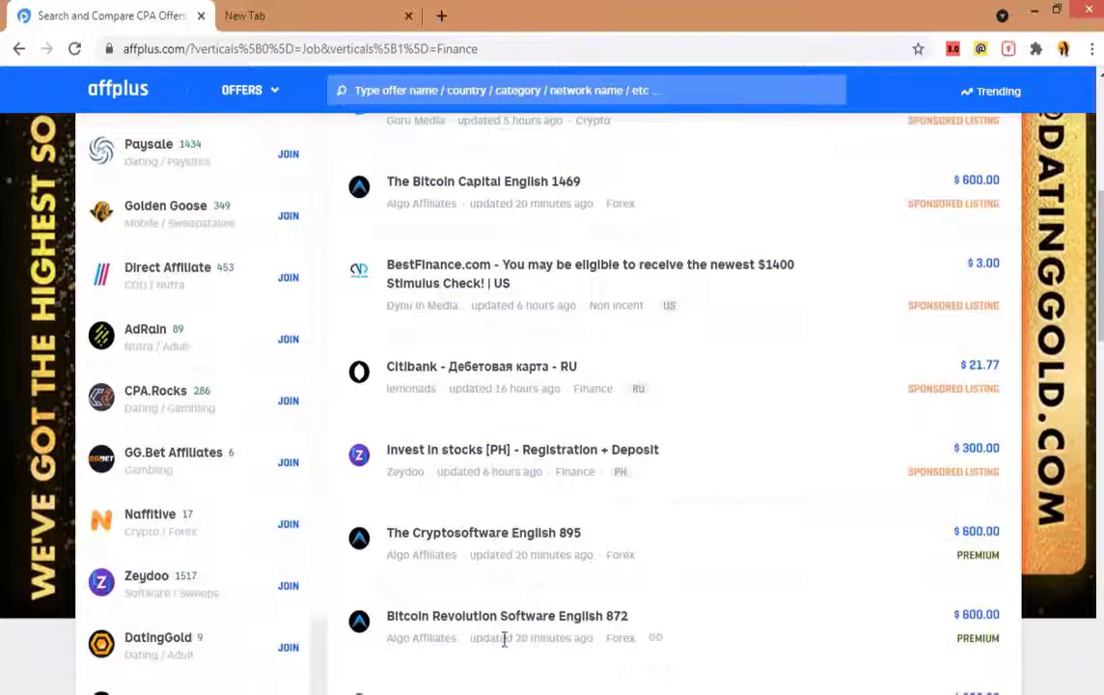
pyautogui.scroll(-1, 504, 639)
pyautogui.scroll(5, 598, 569)
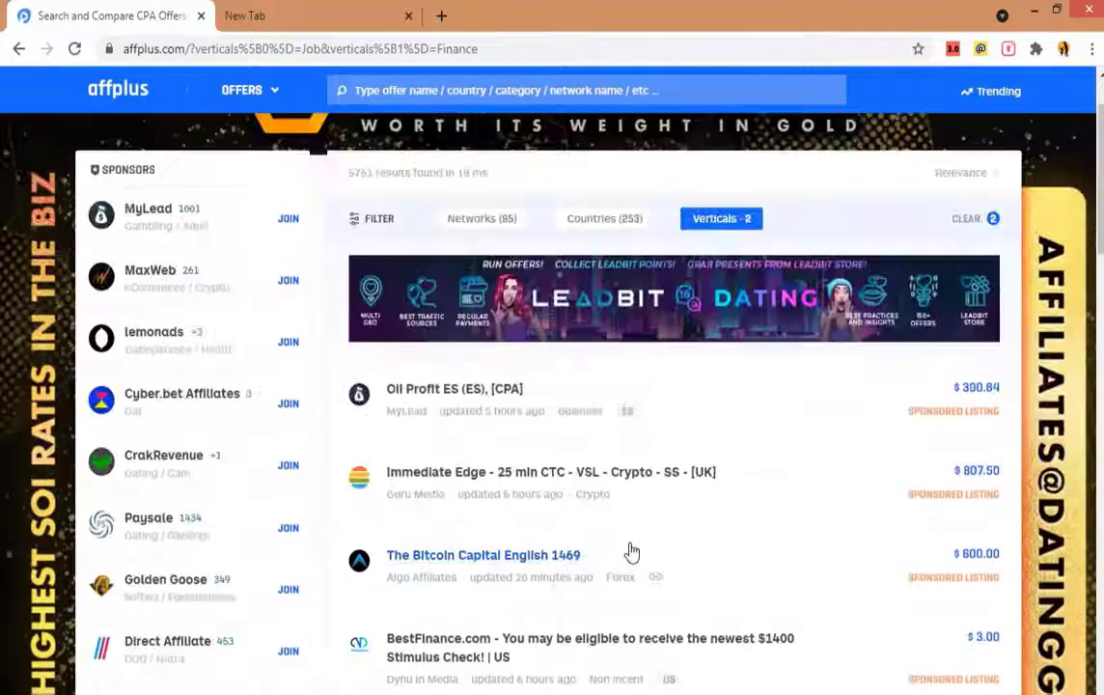
pyautogui.scroll(1, 633, 552)
pyautogui.click(754, 313)
pyautogui.scroll(2, 738, 439)
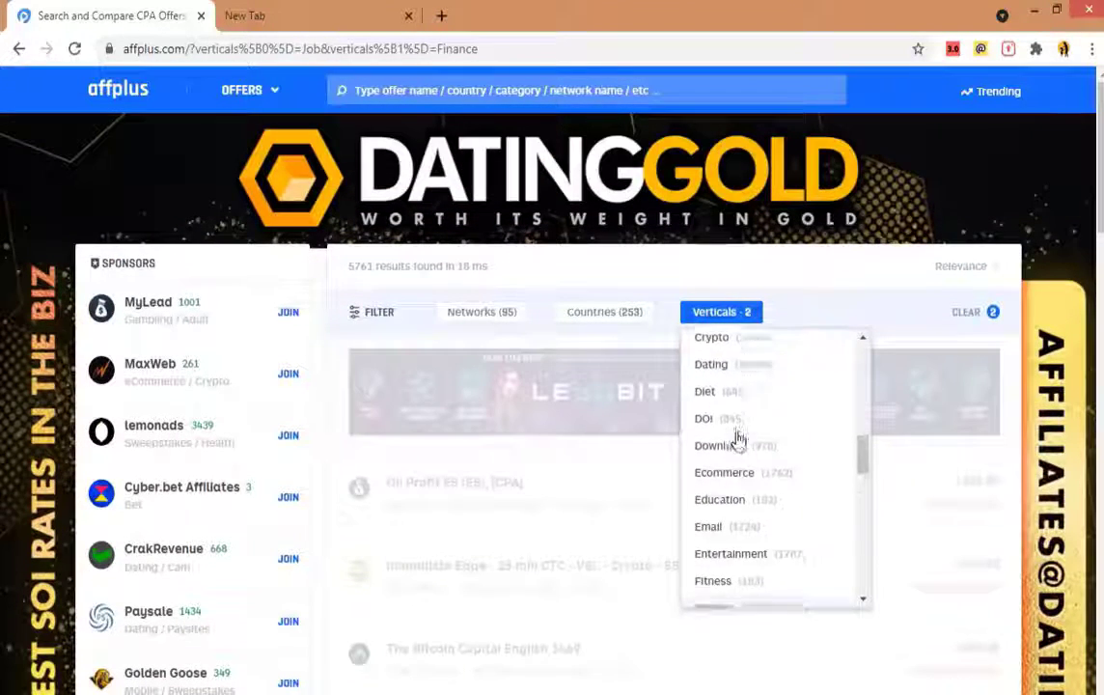
pyautogui.scroll(2, 751, 435)
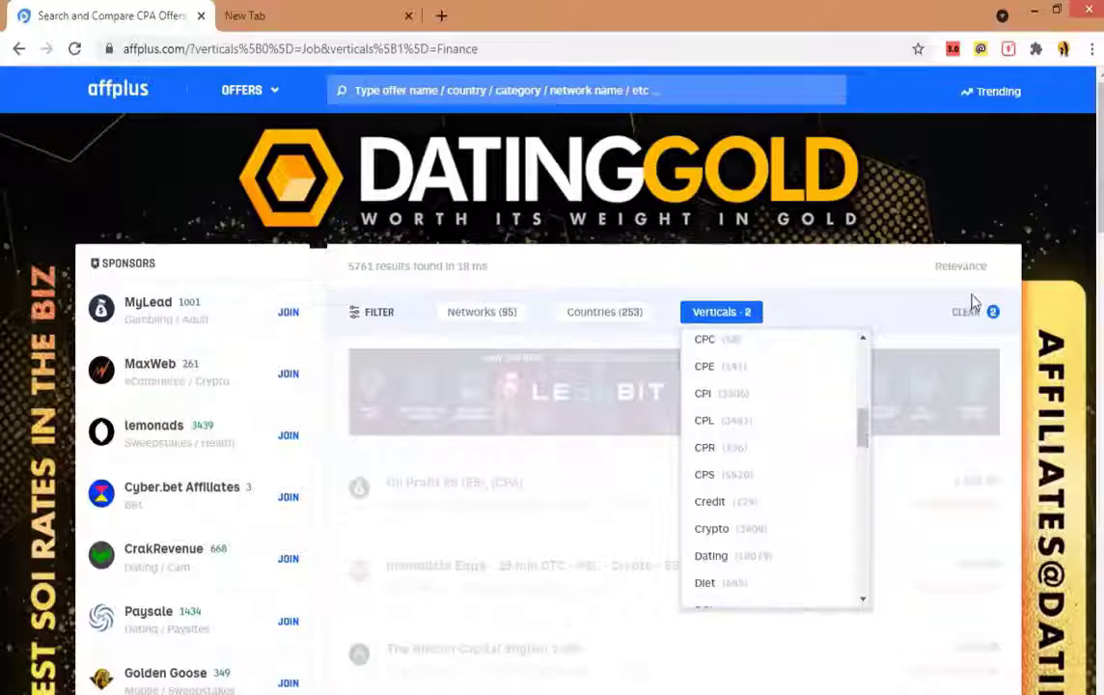
# Clear the filters, then filter to the Business vertical and browse its offers
pyautogui.click(969, 311)
pyautogui.click(741, 317)
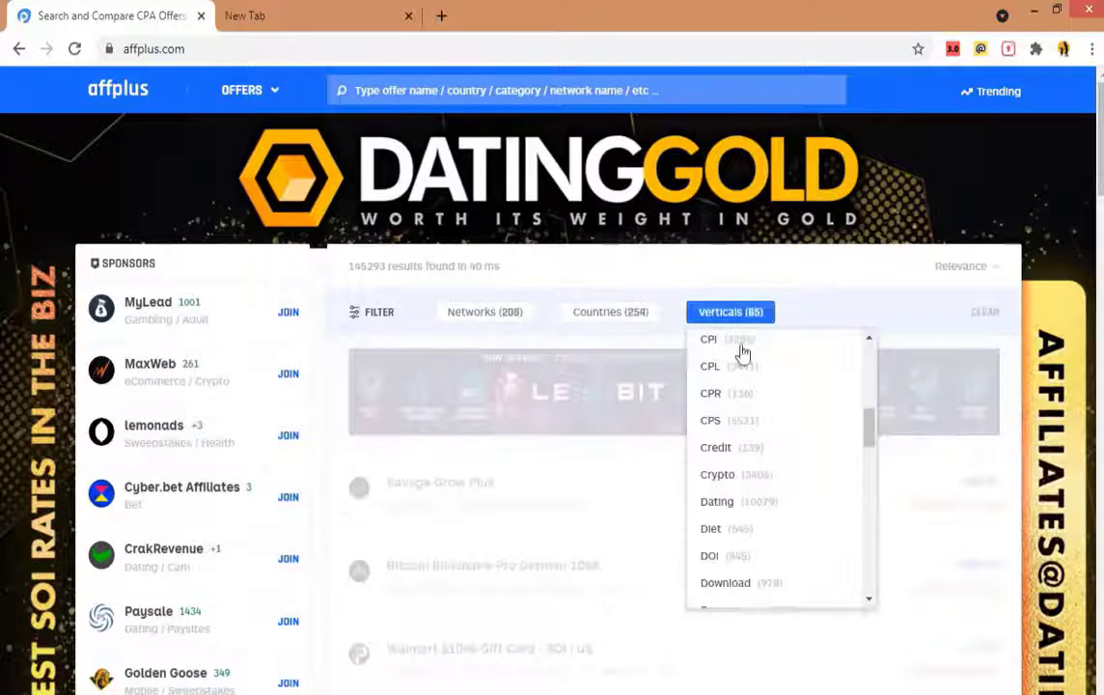
pyautogui.scroll(-5, 762, 512)
pyautogui.scroll(6, 763, 505)
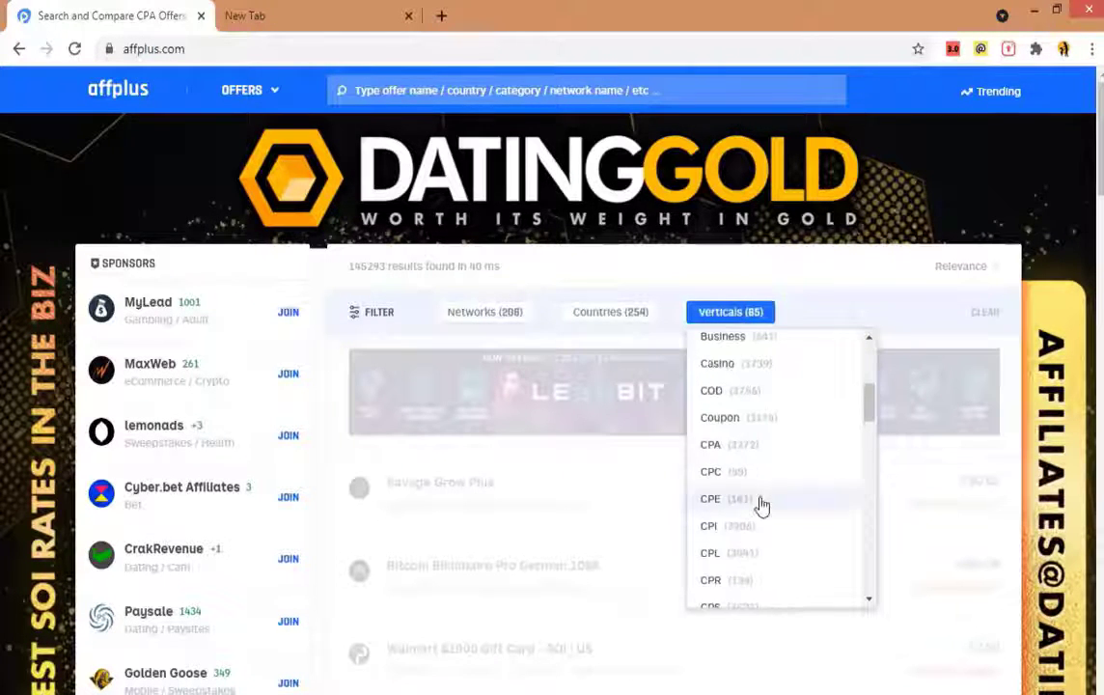
pyautogui.scroll(2, 763, 504)
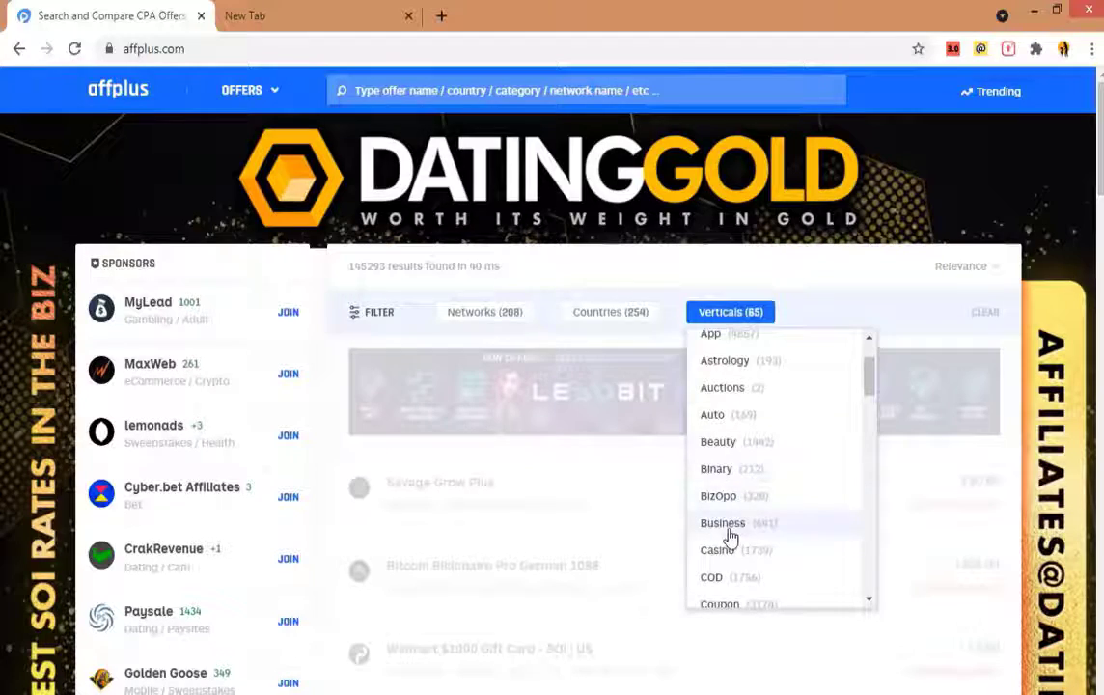
pyautogui.click(729, 526)
pyautogui.scroll(-4, 621, 503)
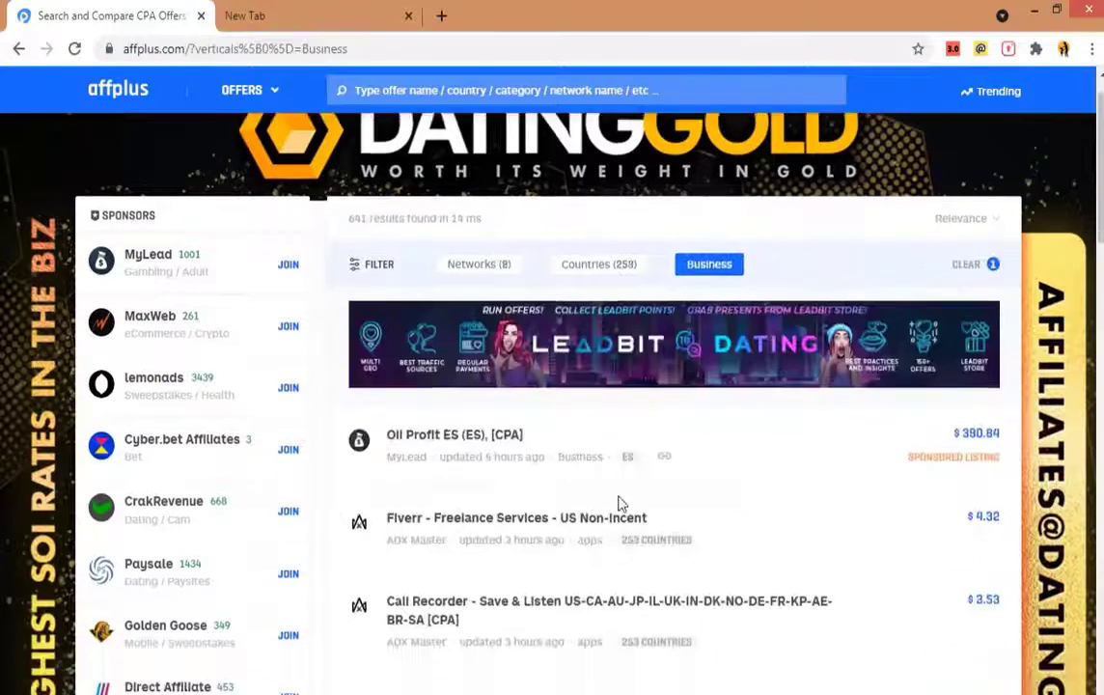
pyautogui.scroll(-8, 601, 666)
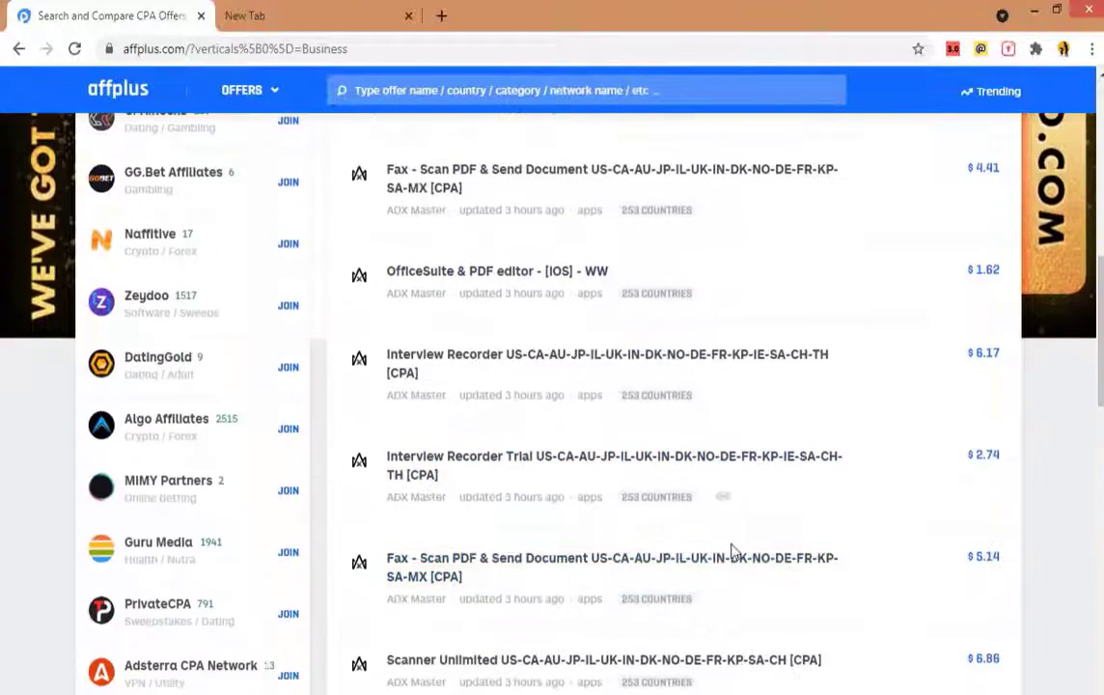
pyautogui.scroll(12, 720, 552)
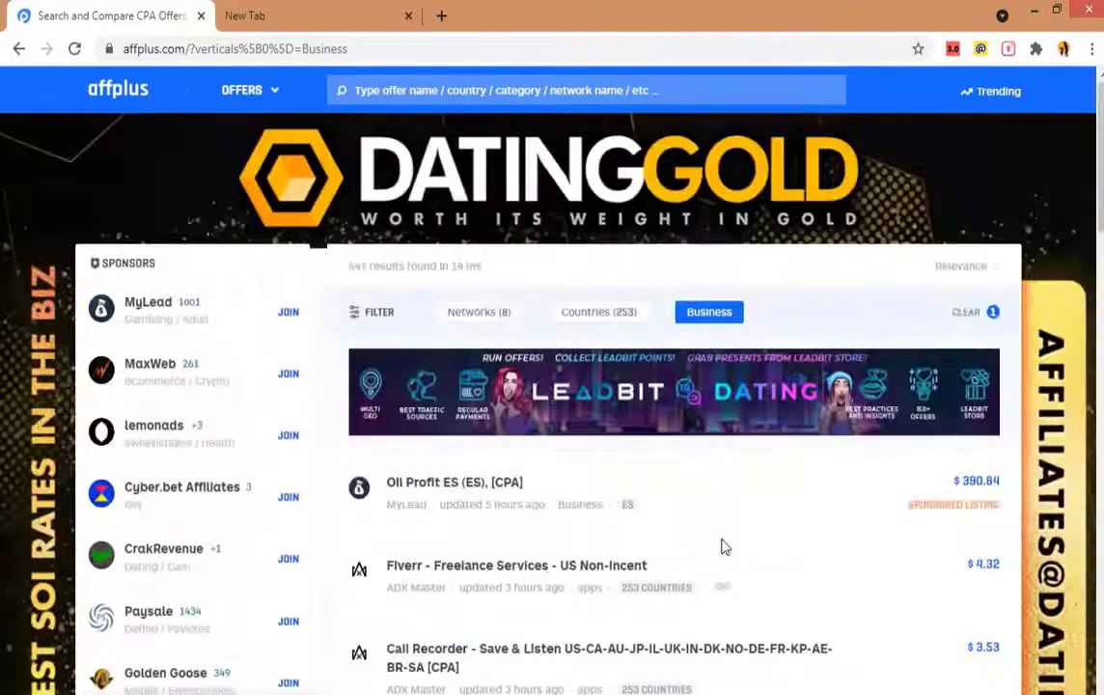
# Switch to the Credit vertical, browse its 139 offers, then clear the filter
pyautogui.click(993, 313)
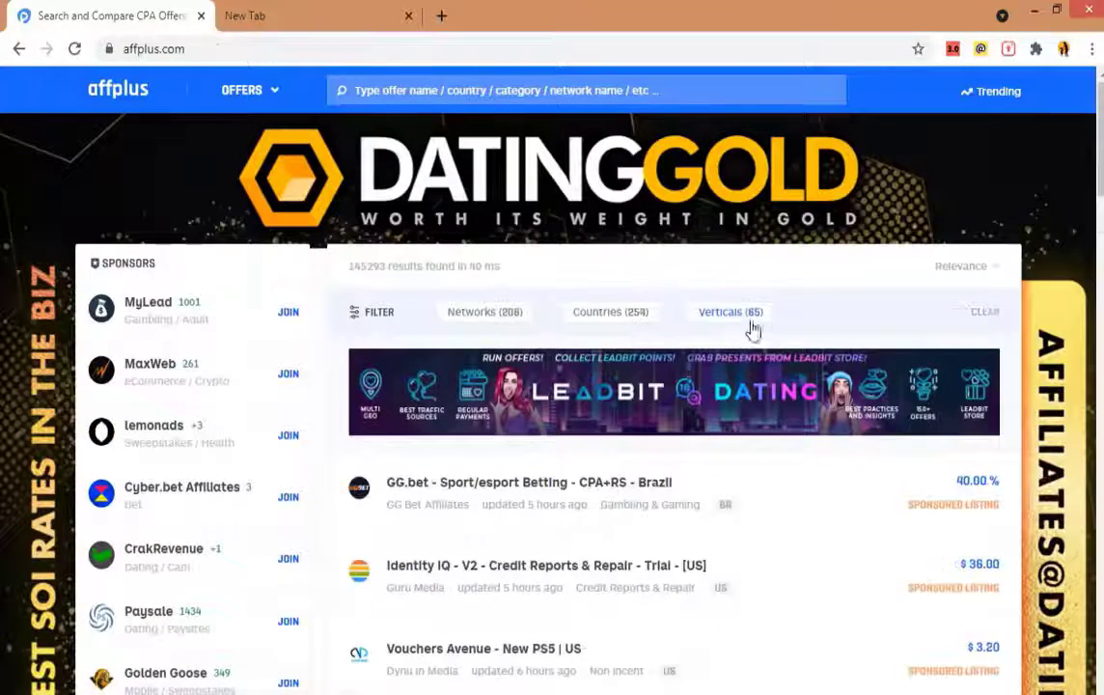
pyautogui.click(752, 316)
pyautogui.scroll(2, 859, 404)
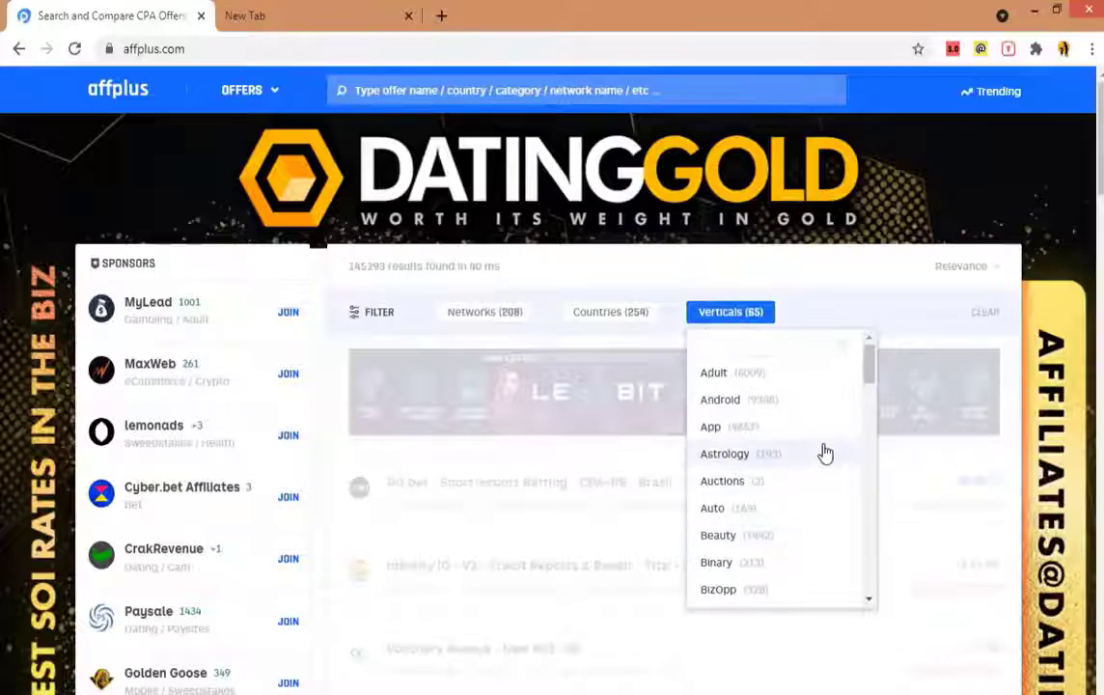
pyautogui.scroll(-4, 806, 455)
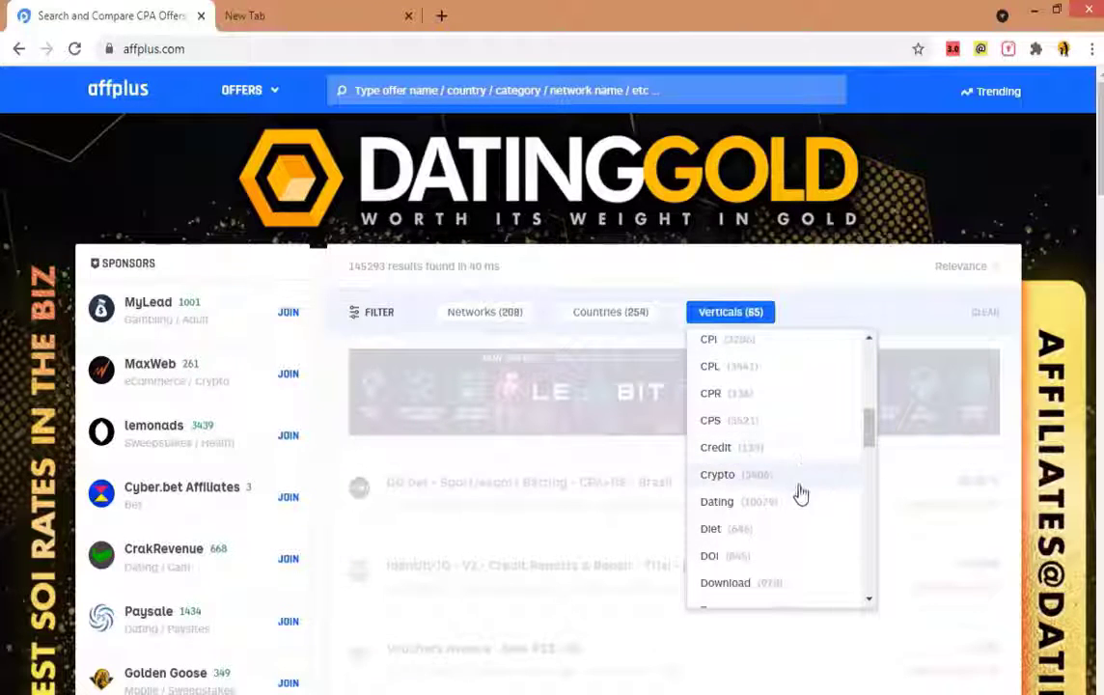
pyautogui.click(758, 459)
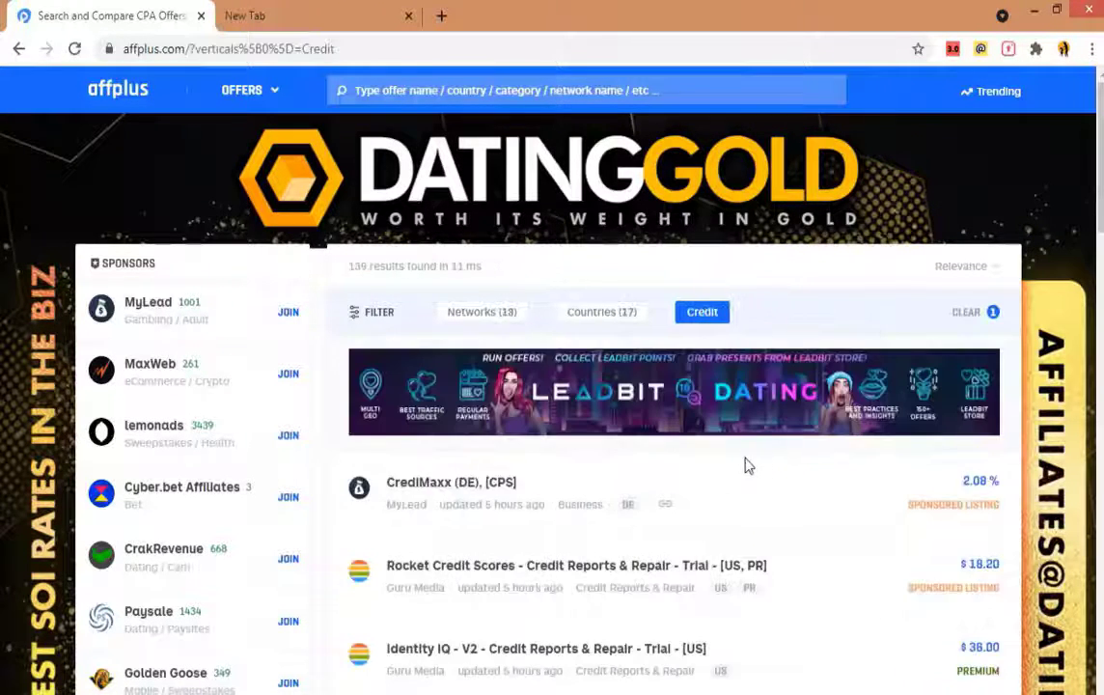
pyautogui.scroll(-4, 719, 487)
pyautogui.scroll(-2, 639, 608)
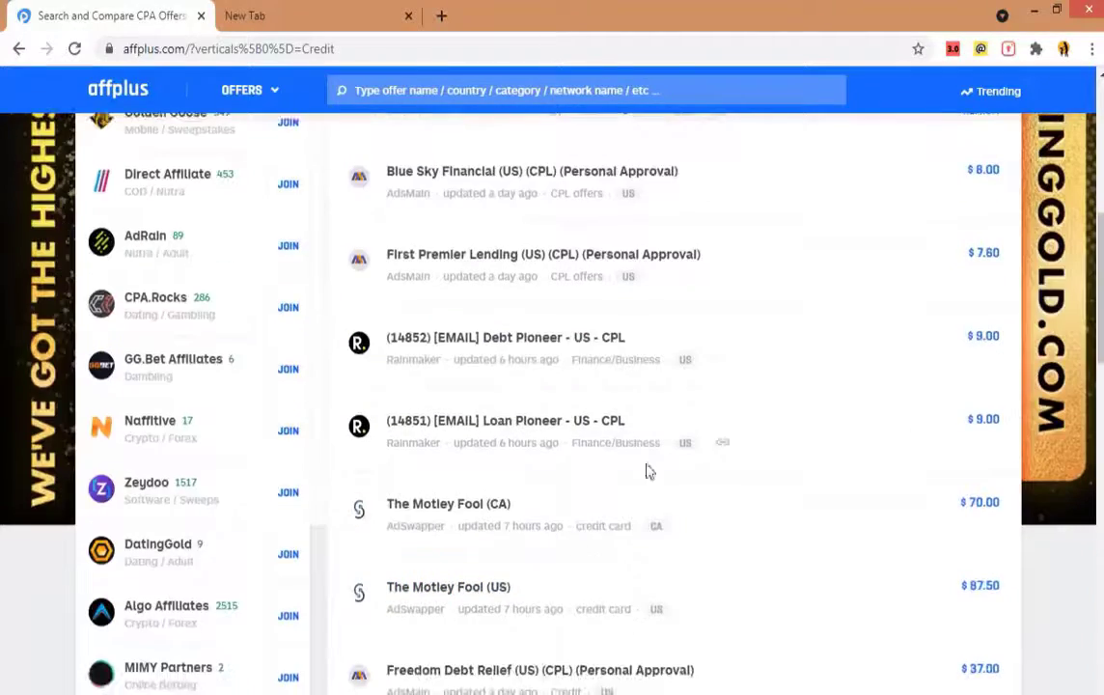
pyautogui.scroll(-5, 644, 502)
pyautogui.scroll(-2, 659, 584)
pyautogui.scroll(1, 739, 573)
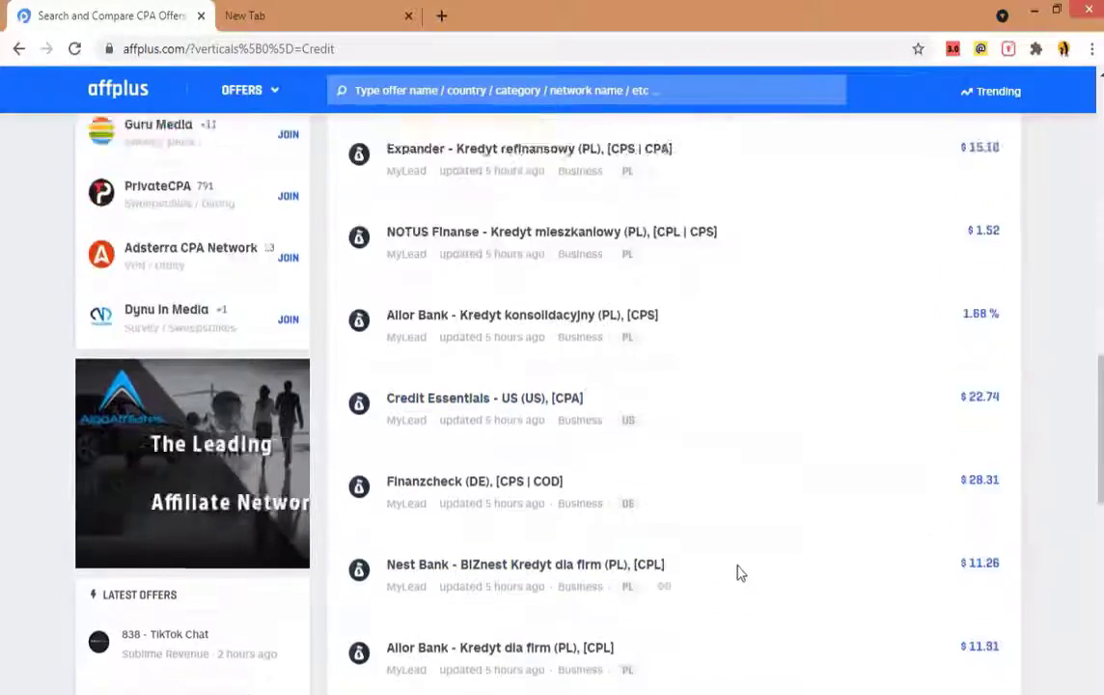
pyautogui.scroll(10, 739, 573)
pyautogui.click(966, 313)
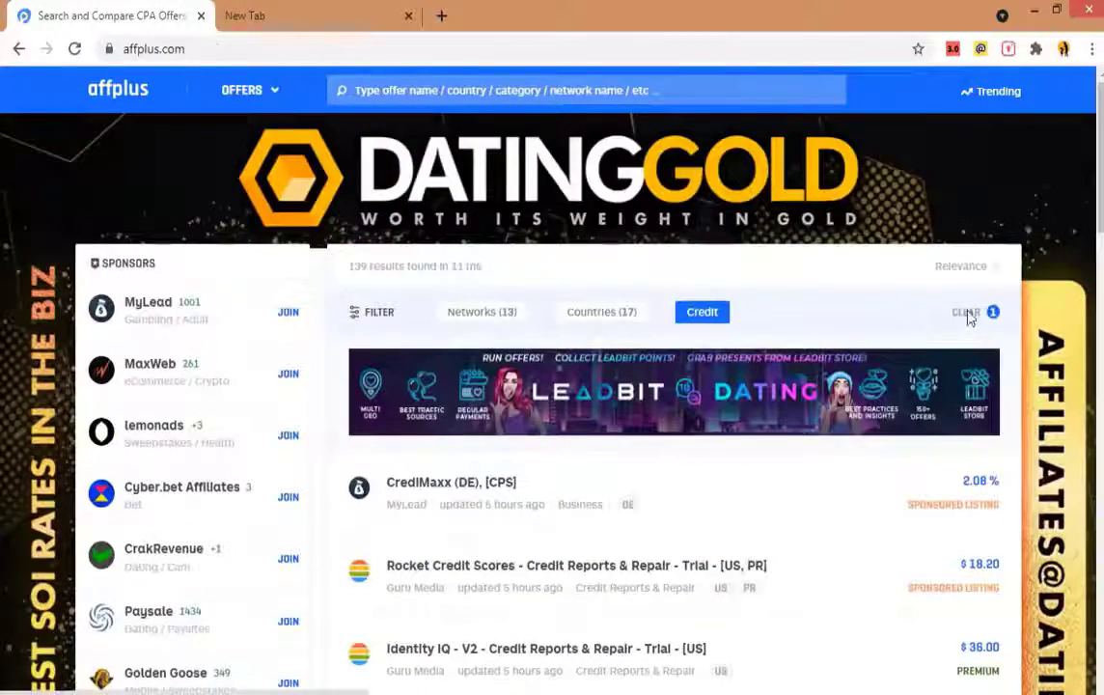
# Filter to the Survey vertical and scroll through its 3223 offers and back up
pyautogui.click(731, 312)
pyautogui.scroll(-6, 749, 513)
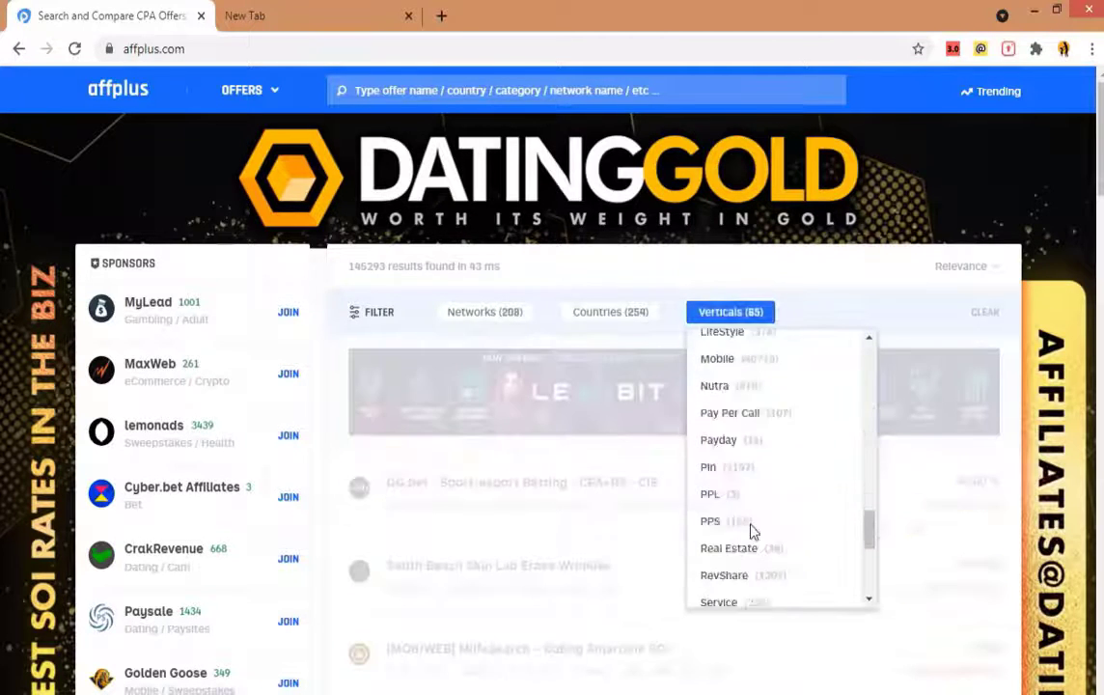
pyautogui.scroll(-2, 753, 532)
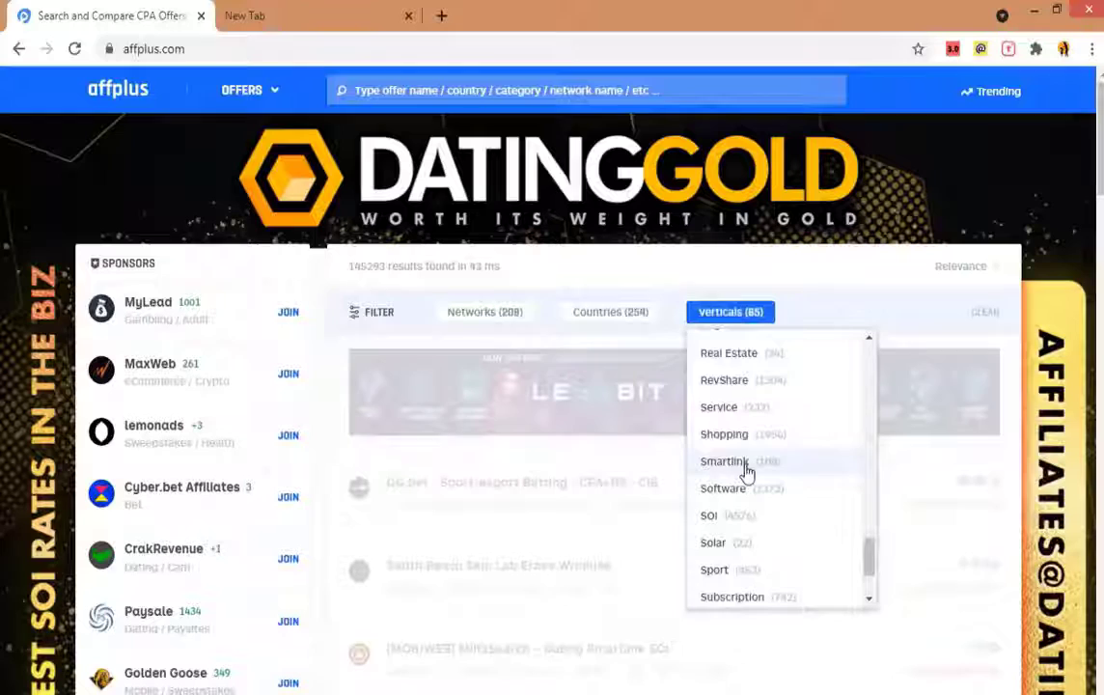
pyautogui.scroll(-2, 750, 478)
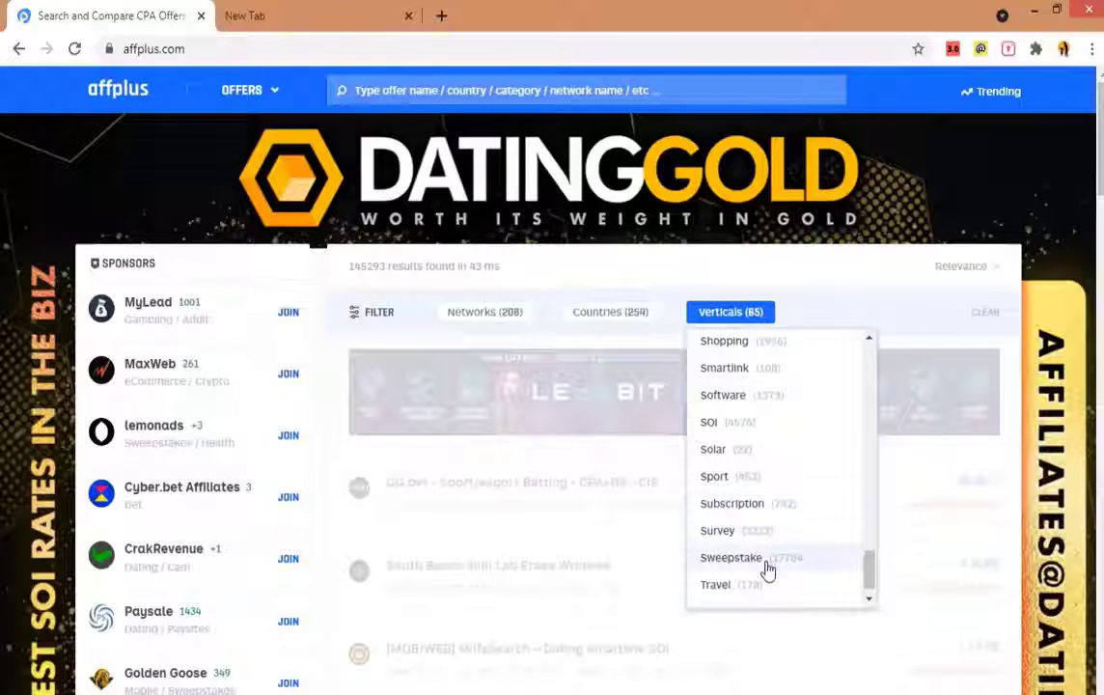
pyautogui.click(722, 532)
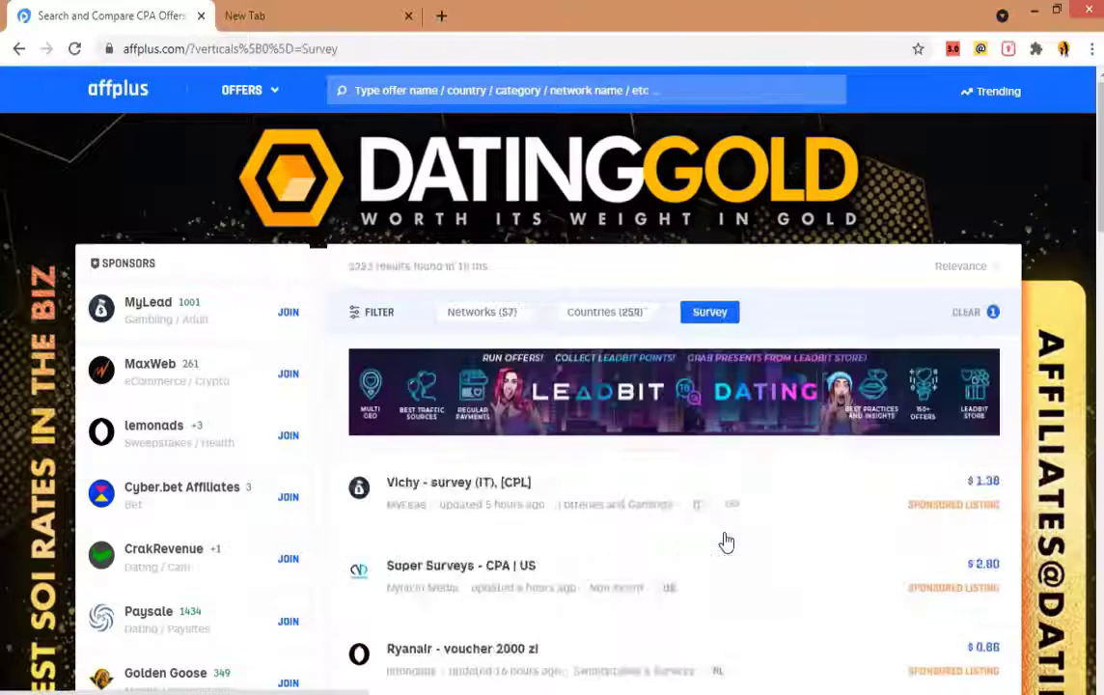
pyautogui.scroll(-3, 727, 547)
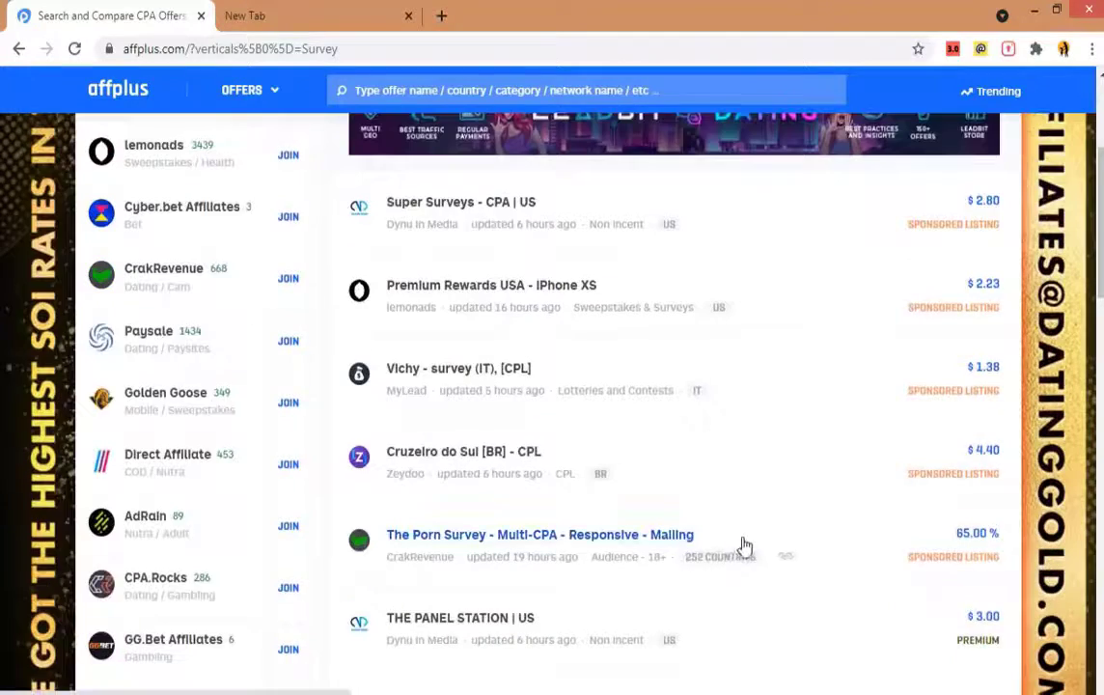
pyautogui.scroll(-4, 734, 547)
pyautogui.scroll(-6, 734, 545)
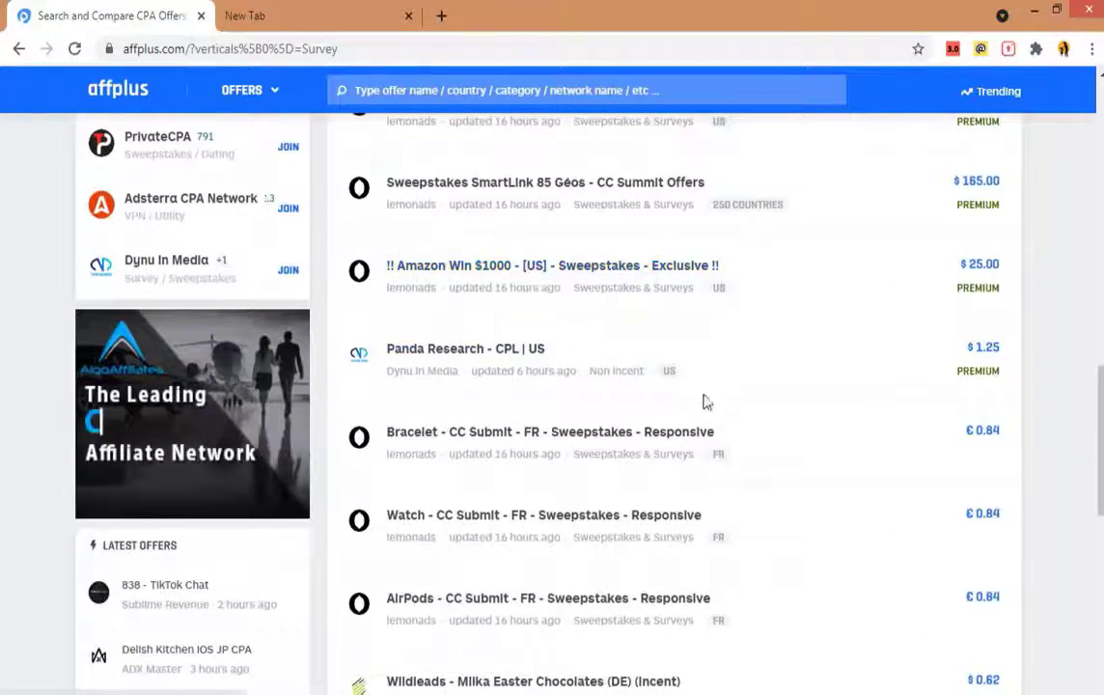
pyautogui.scroll(-3, 705, 400)
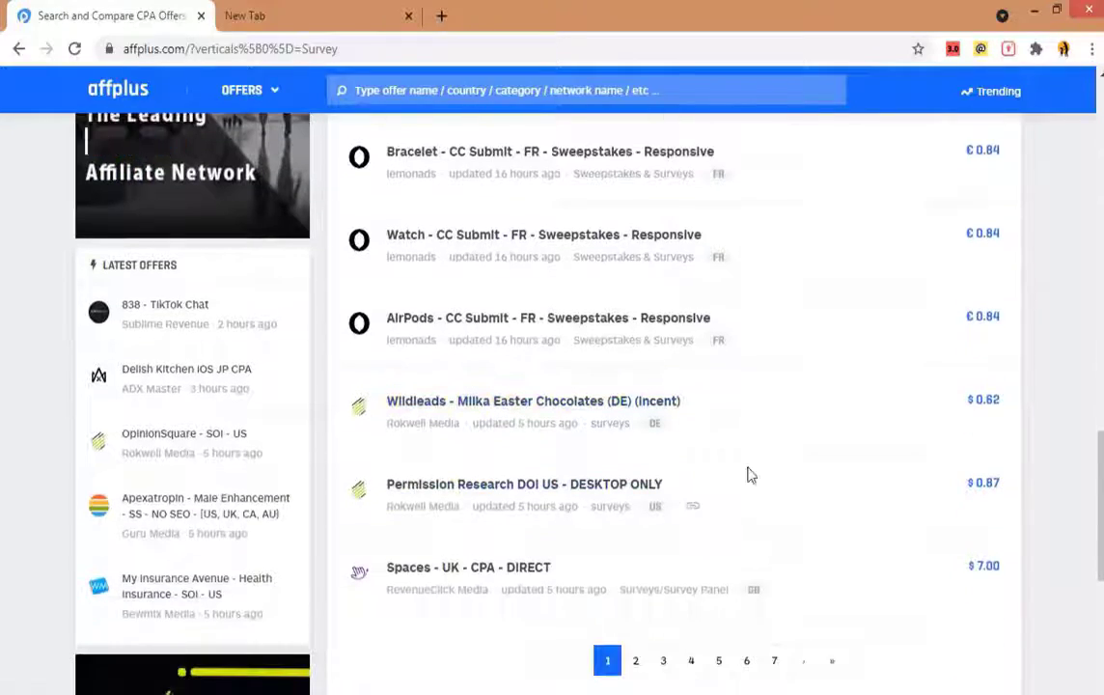
pyautogui.scroll(15, 749, 473)
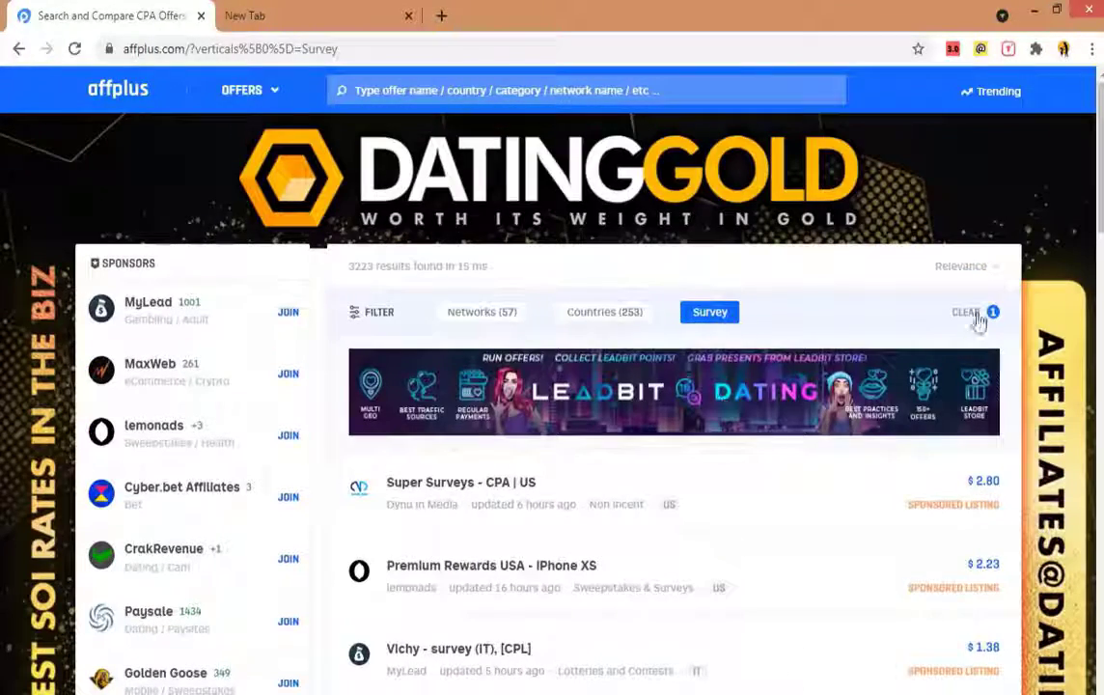
pyautogui.scroll(-10, 660, 523)
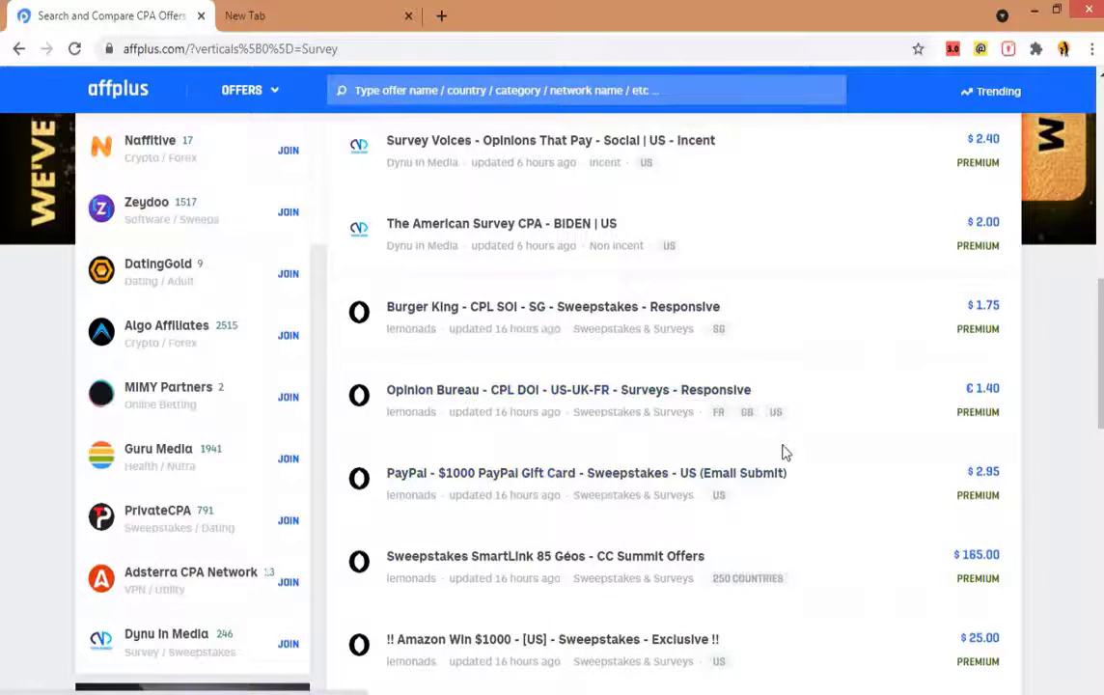
pyautogui.scroll(10, 783, 452)
# Swap the Survey filter for Finance and scroll down through the Finance offers
pyautogui.click(966, 312)
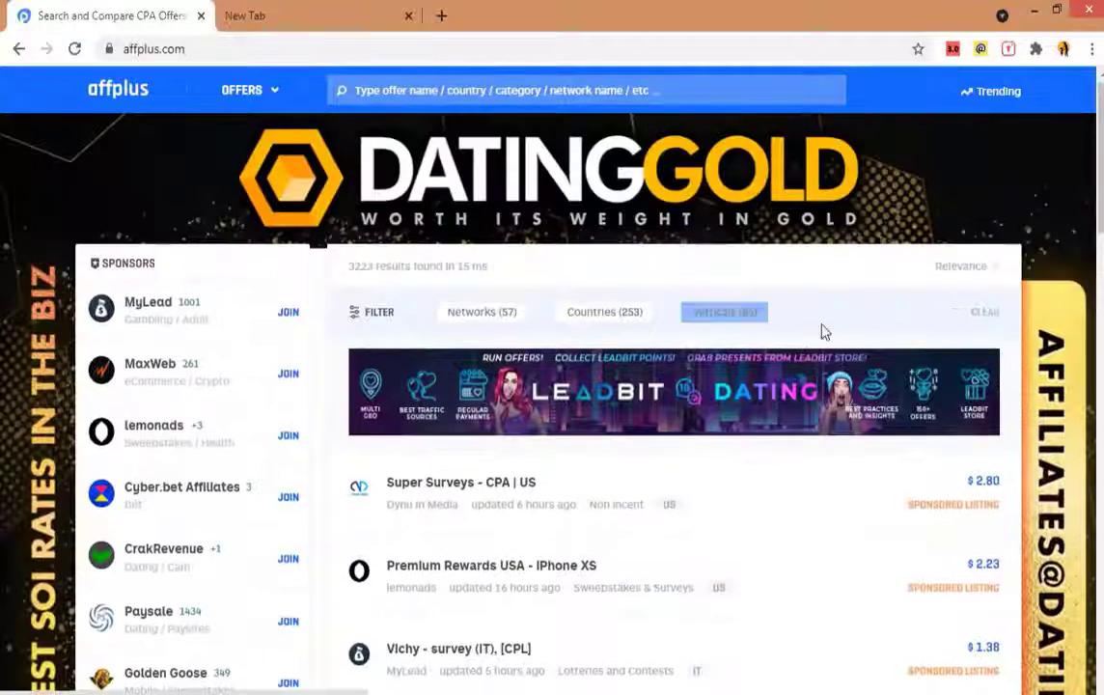
pyautogui.click(728, 314)
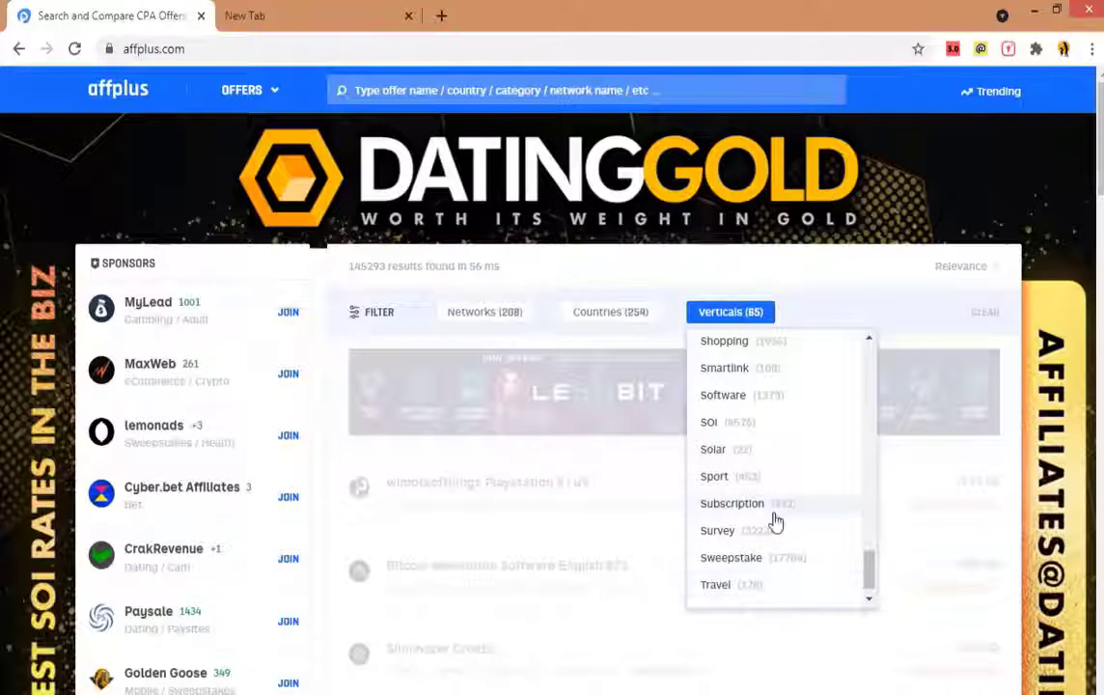
pyautogui.scroll(2, 771, 506)
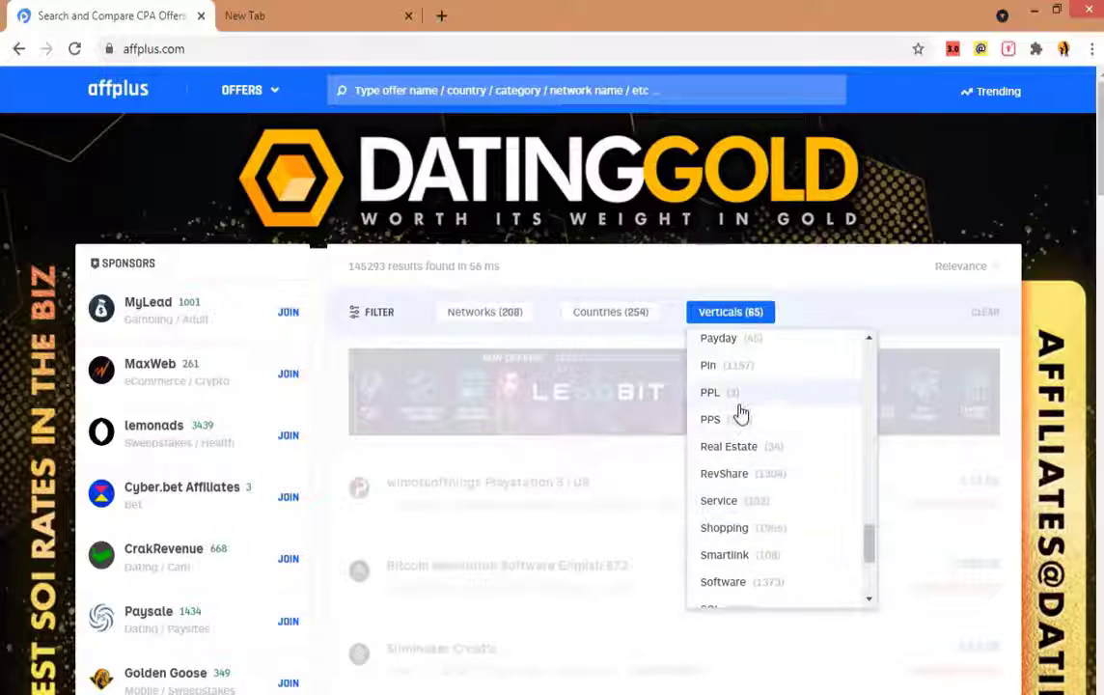
pyautogui.scroll(1, 740, 415)
pyautogui.scroll(4, 758, 428)
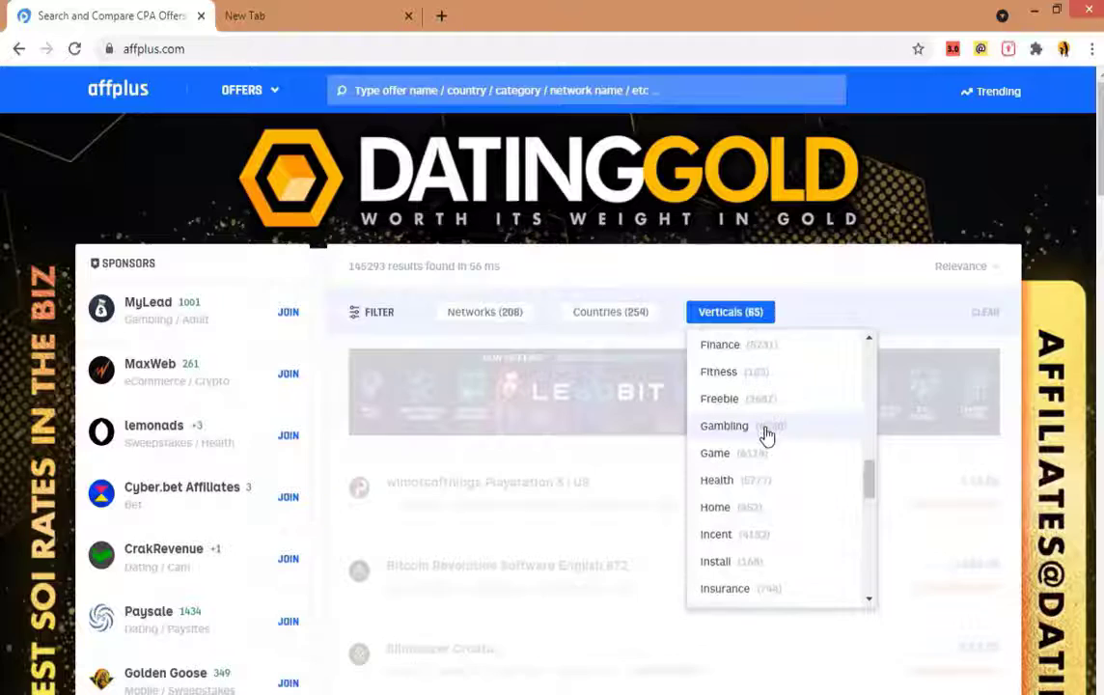
pyautogui.scroll(1, 767, 436)
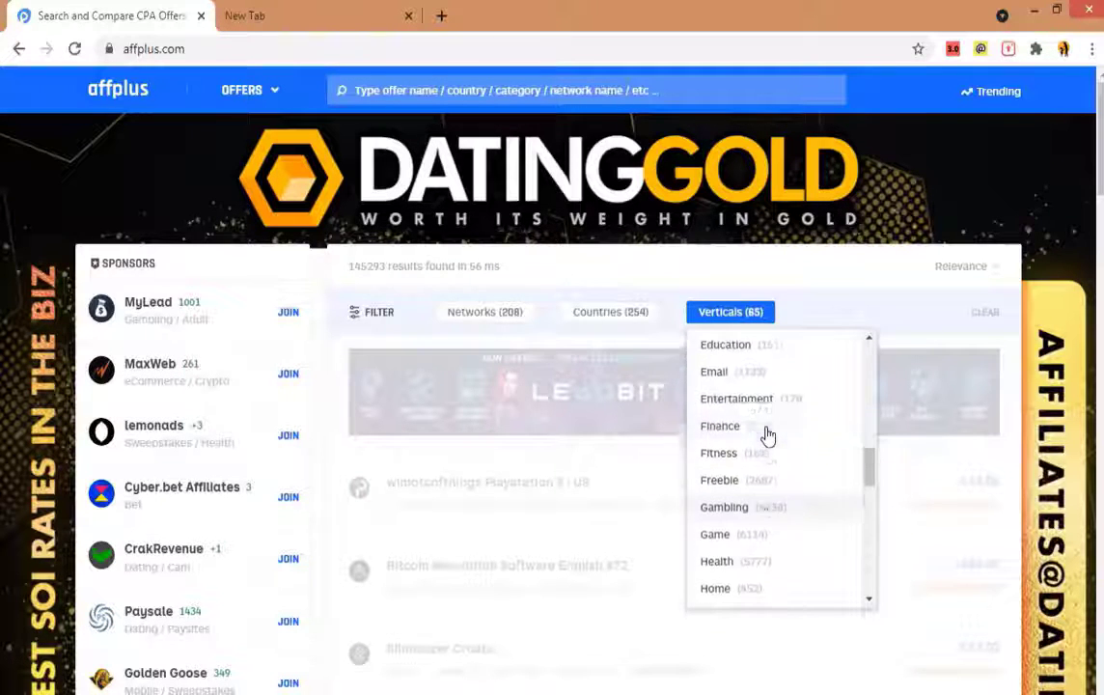
pyautogui.click(762, 450)
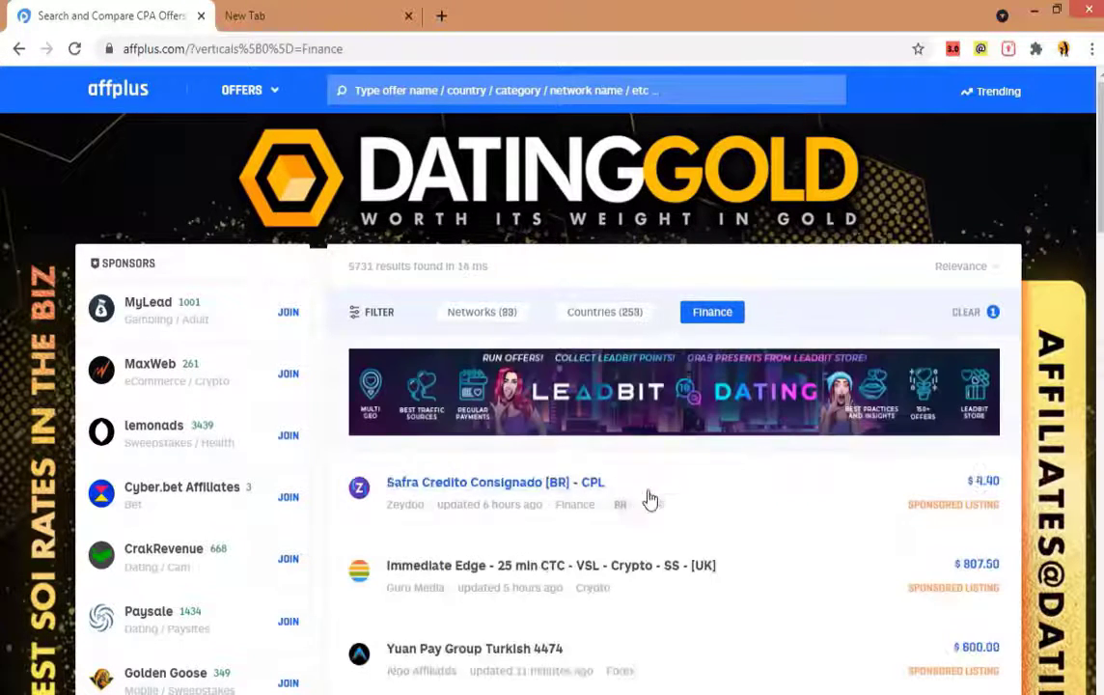
pyautogui.scroll(-4, 604, 492)
pyautogui.scroll(-1, 604, 506)
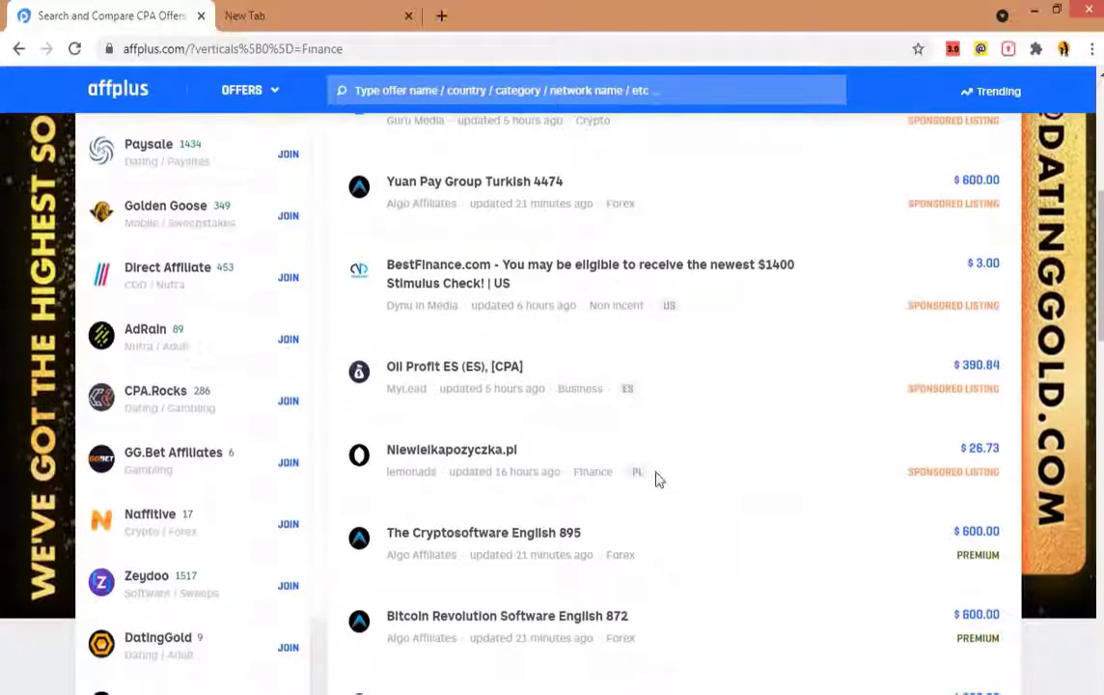
pyautogui.scroll(-2, 618, 533)
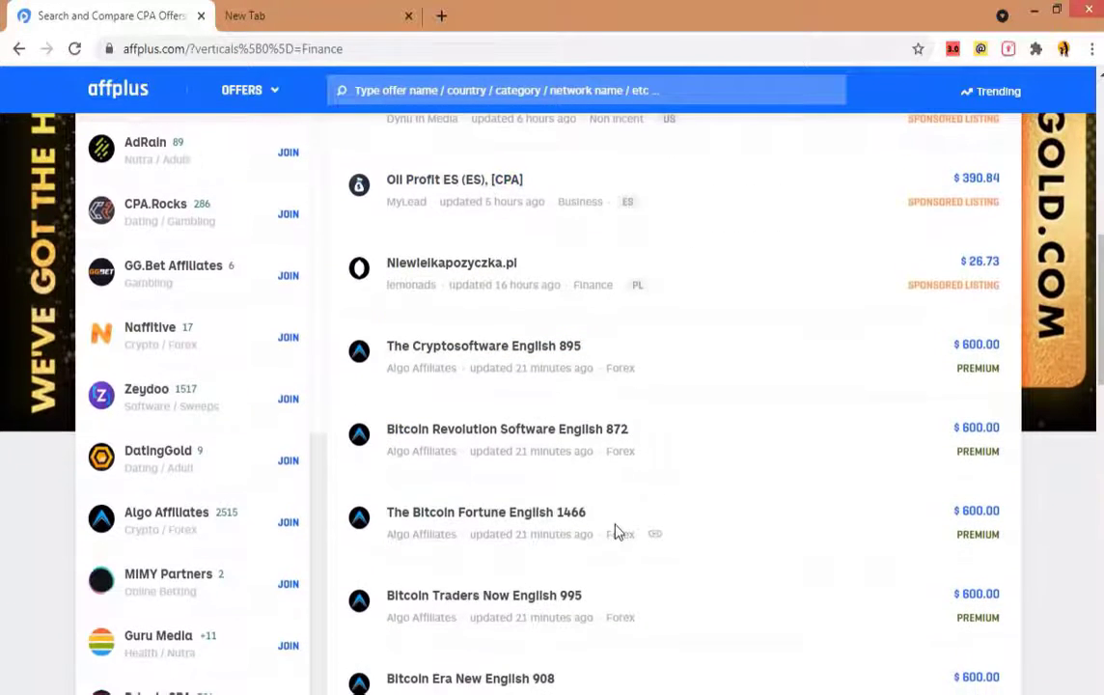
pyautogui.scroll(-1, 619, 530)
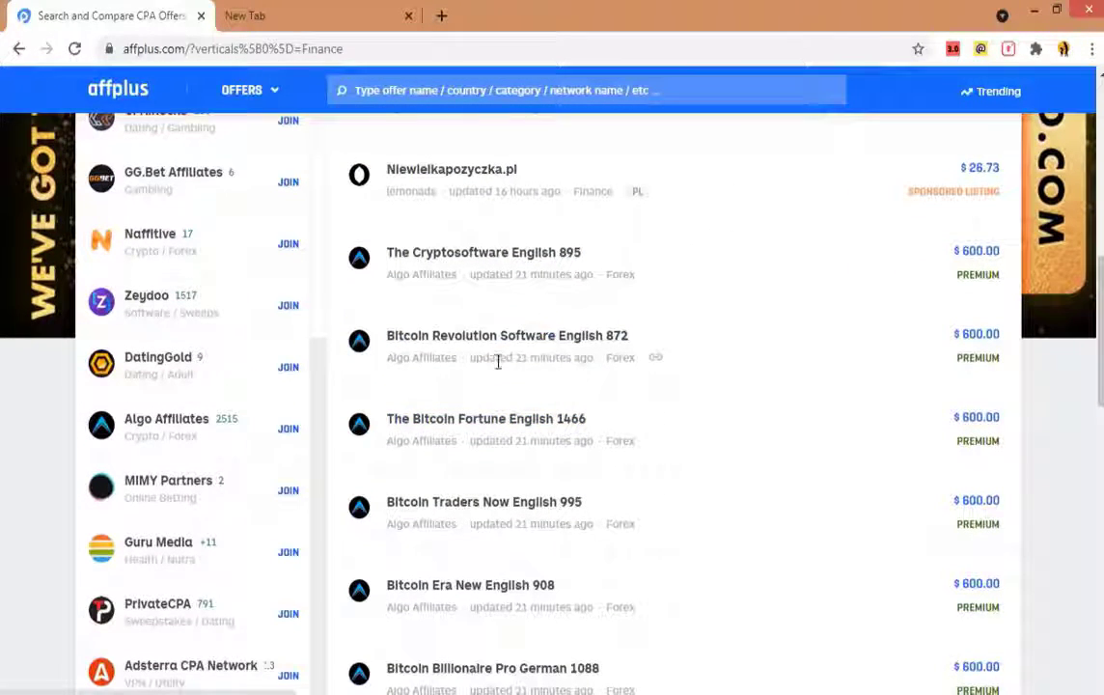
pyautogui.scroll(-1, 579, 526)
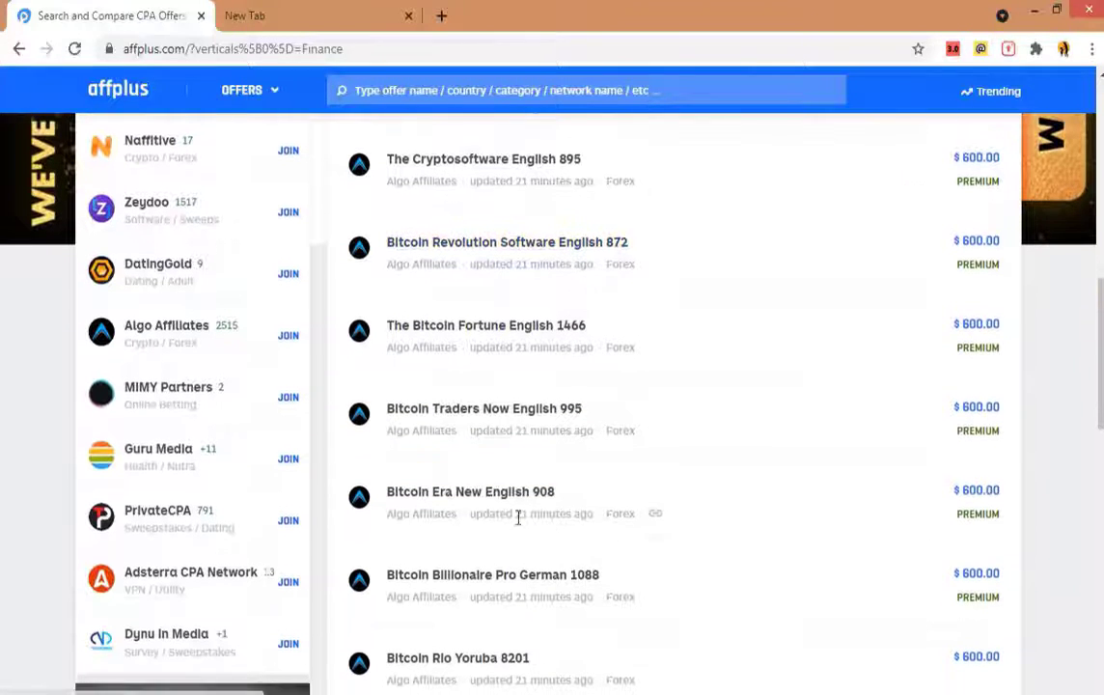
pyautogui.scroll(-3, 541, 512)
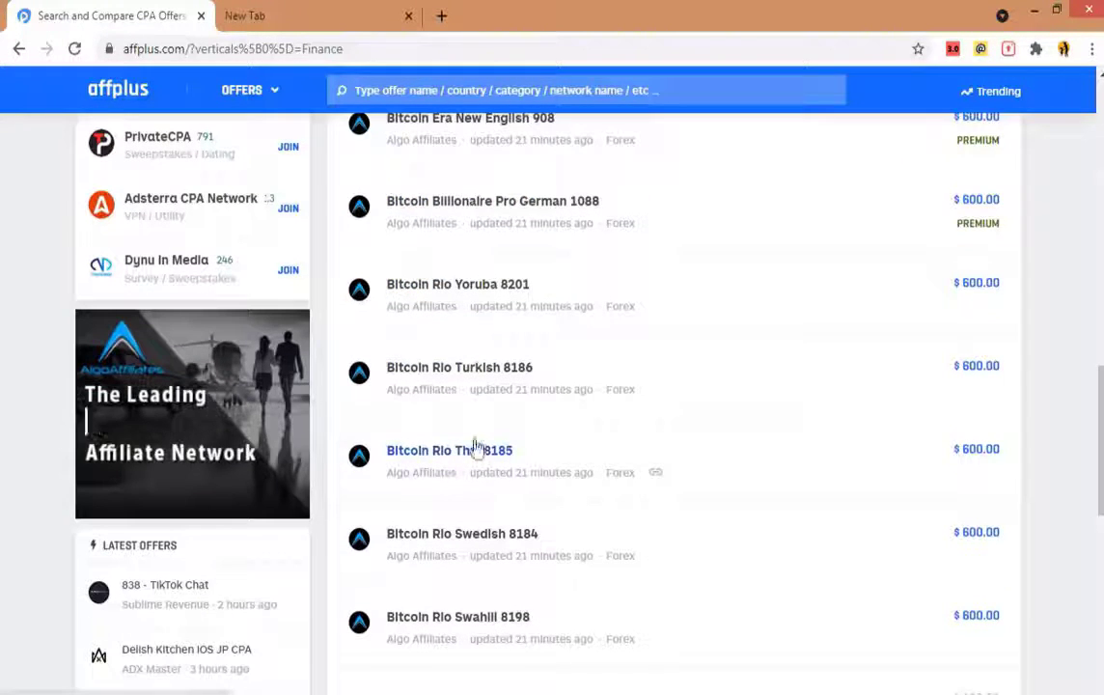
pyautogui.scroll(-4, 542, 357)
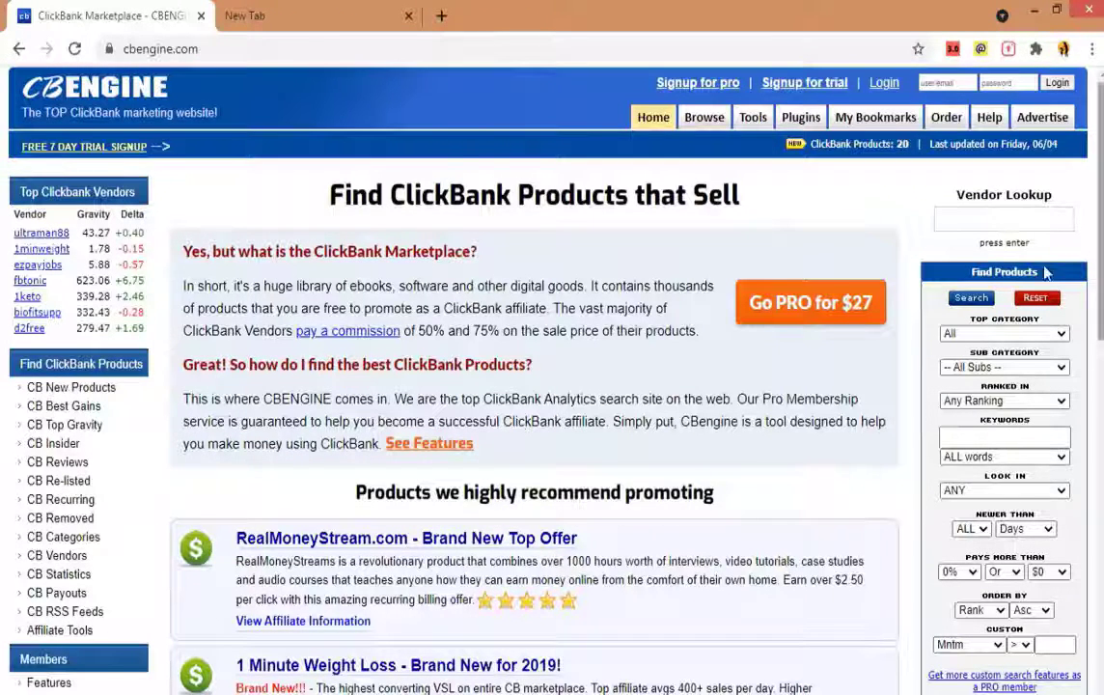
# Search CBengine for E-business & E-marketing > Affiliate Marketing products at Any Ranking
pyautogui.click(1042, 334)
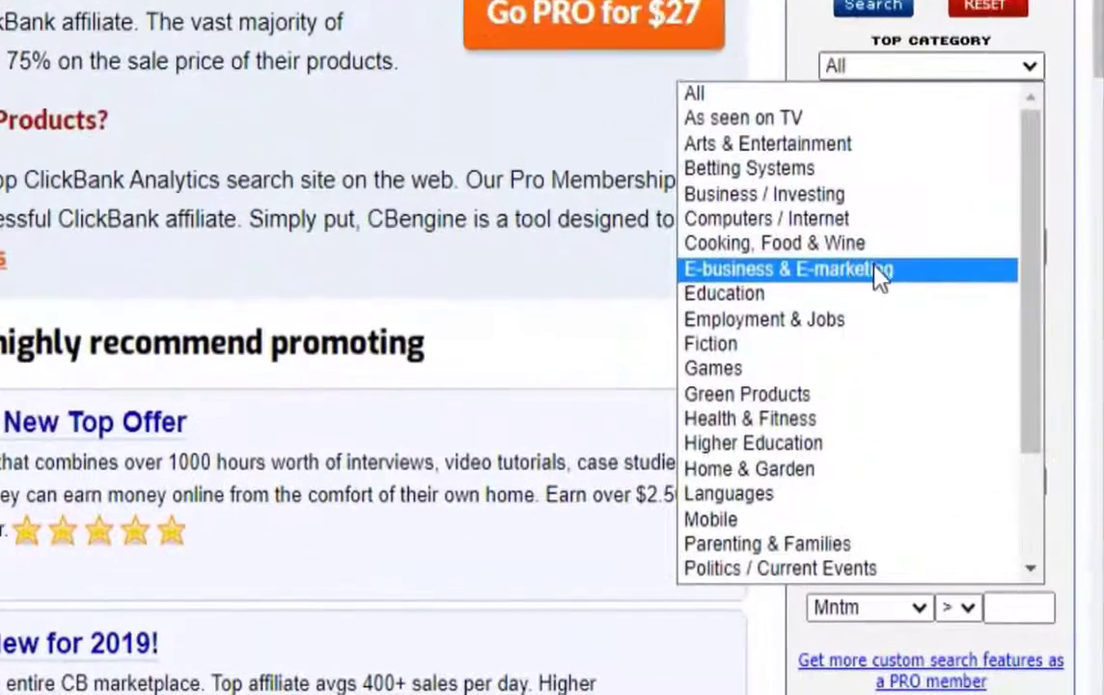
pyautogui.click(949, 448)
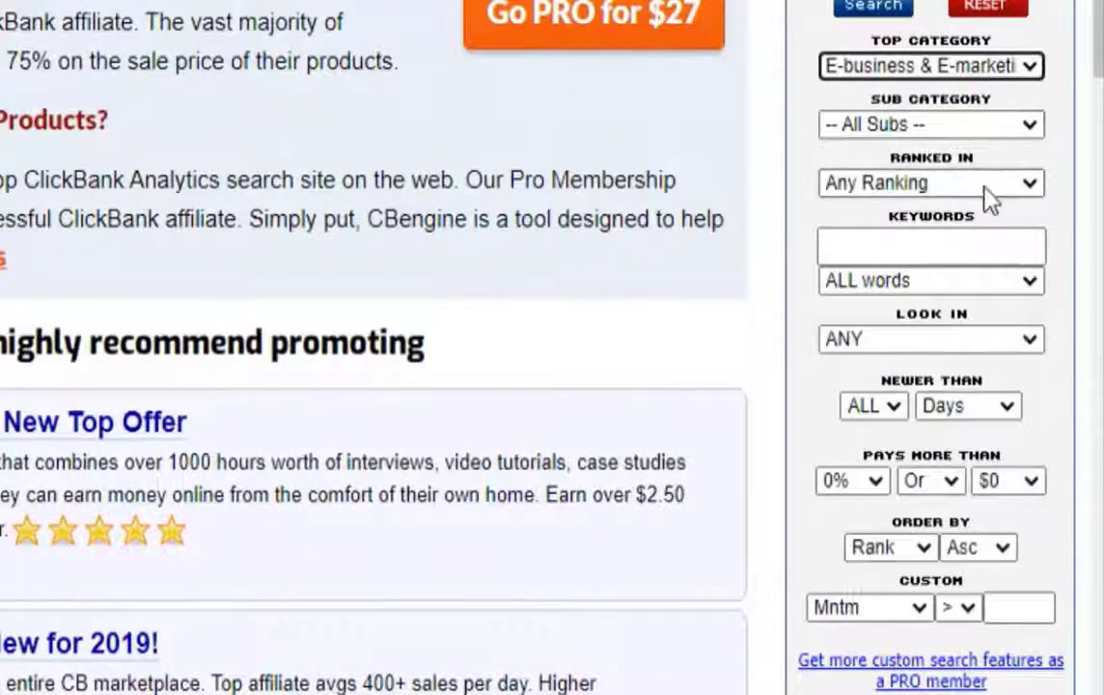
pyautogui.click(1025, 125)
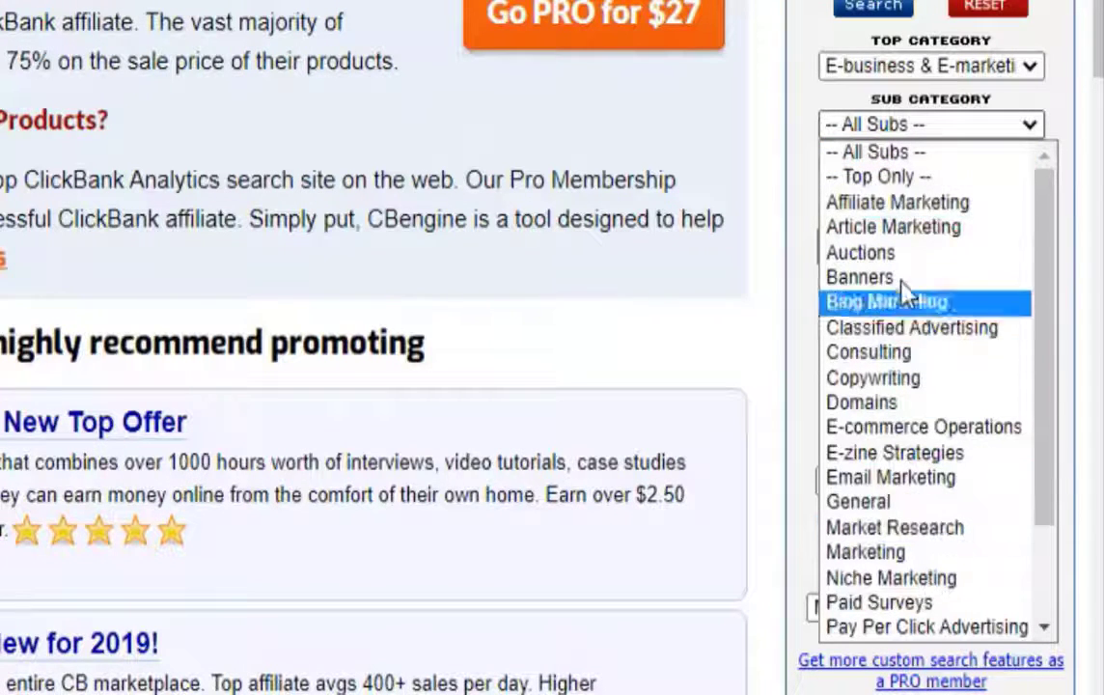
pyautogui.click(897, 206)
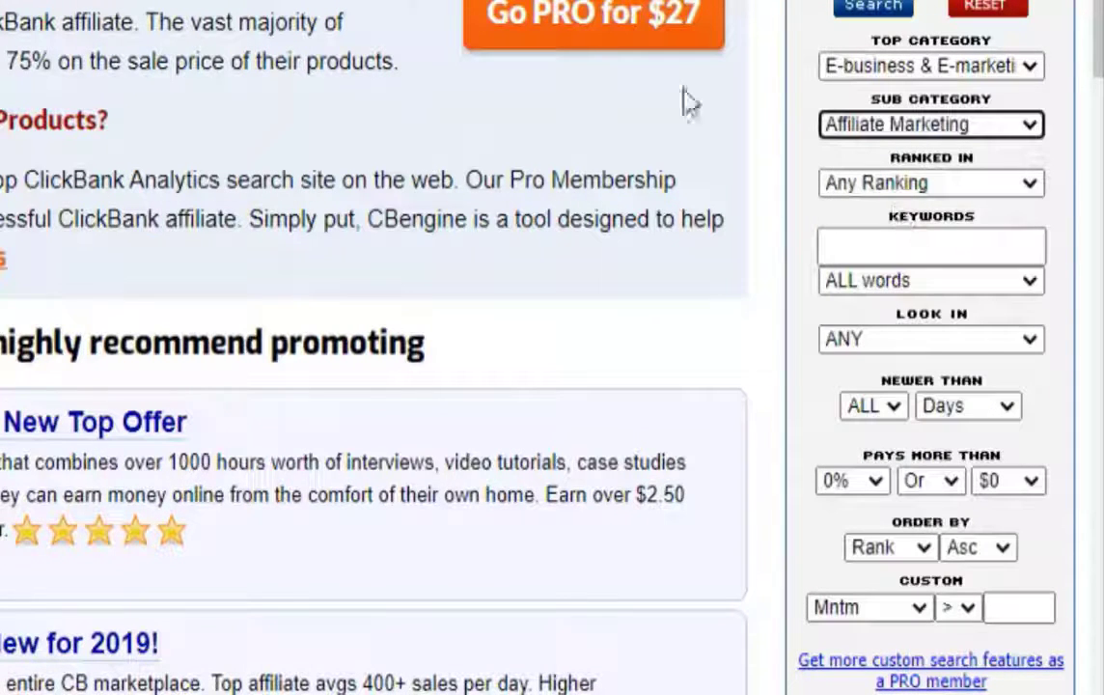
pyautogui.click(982, 193)
pyautogui.click(957, 209)
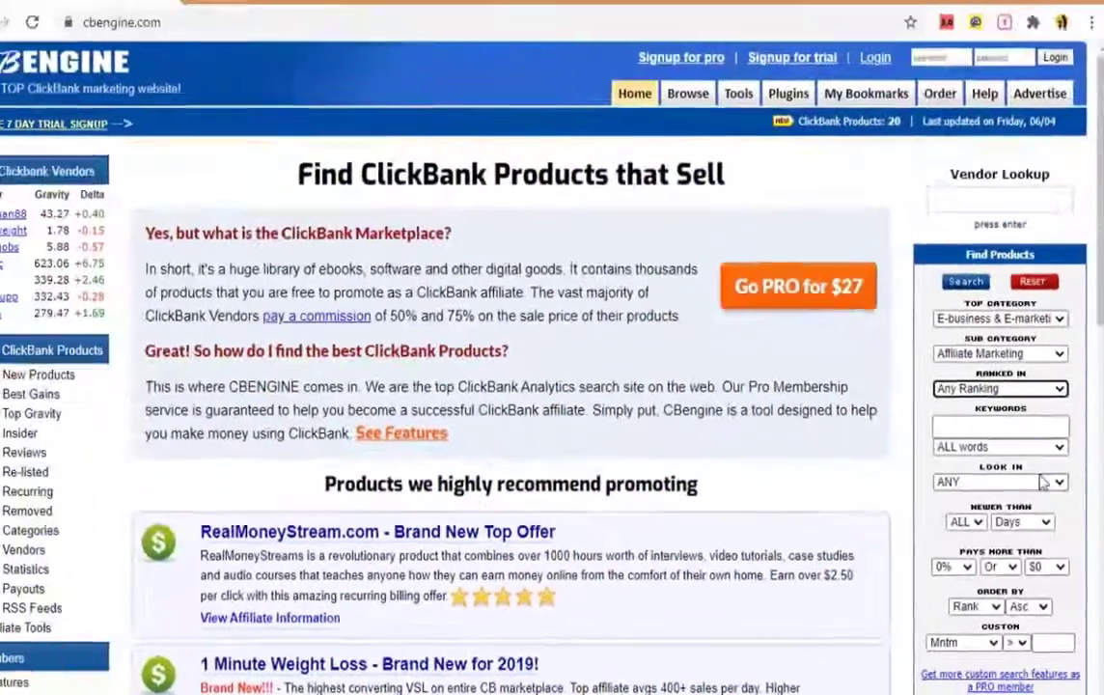
pyautogui.scroll(-2, 1062, 510)
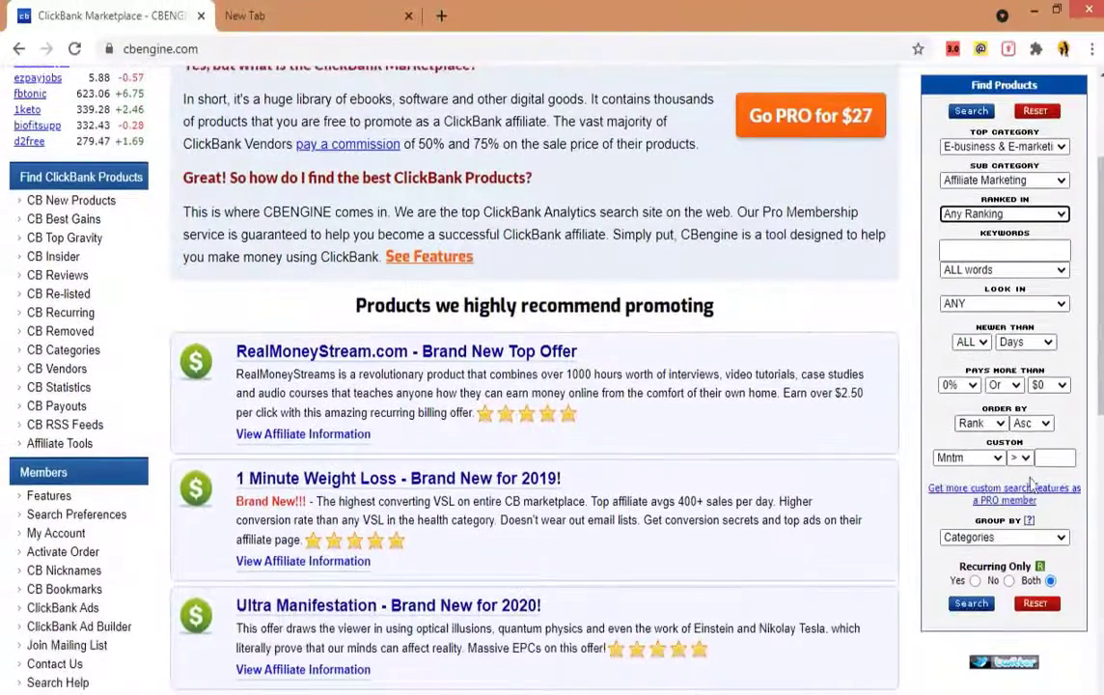
pyautogui.click(984, 608)
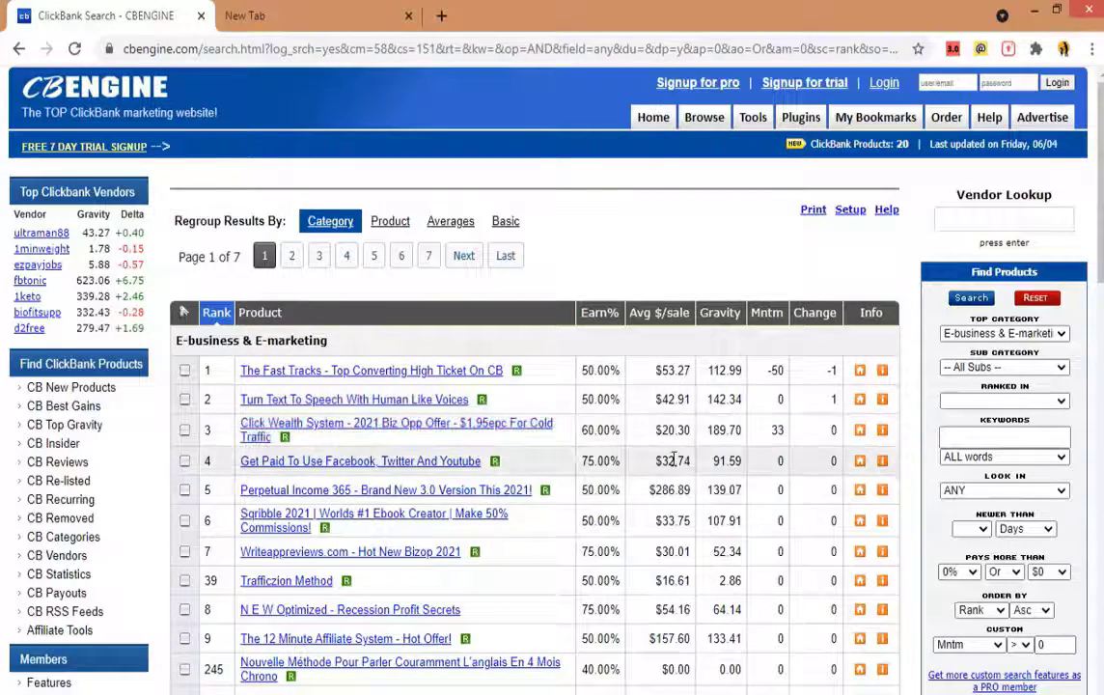
# Open Recession Profit Secrets and The 12 Minute Affiliate System in new tabs
pyautogui.scroll(-2, 719, 454)
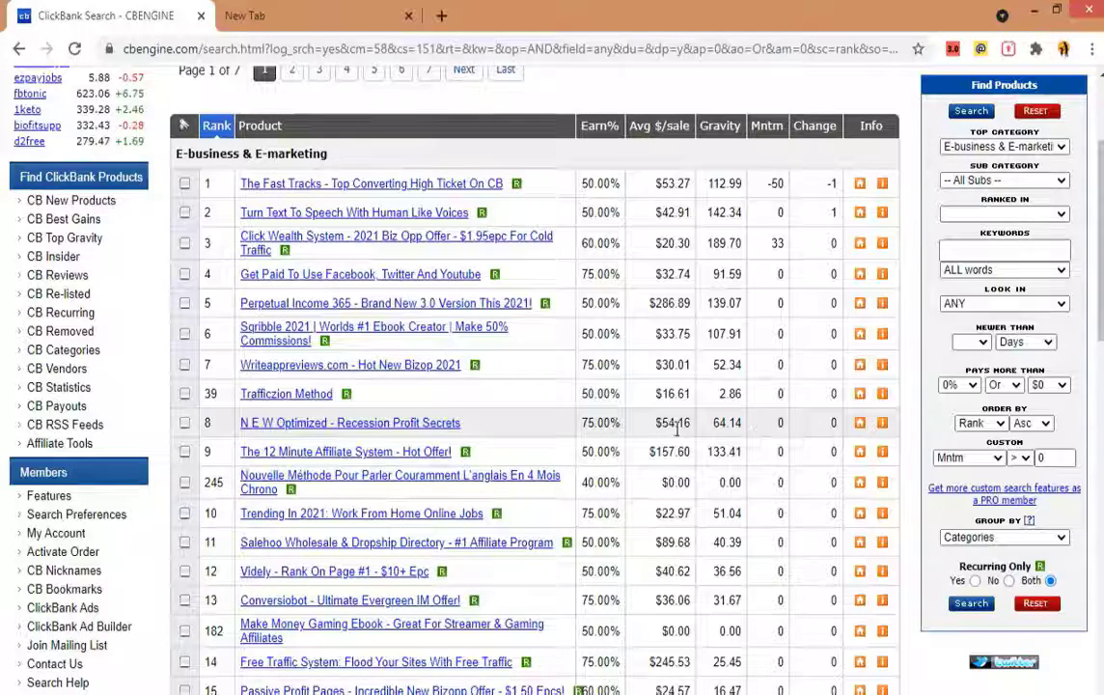
pyautogui.rightClick(328, 390)
pyautogui.click(382, 402)
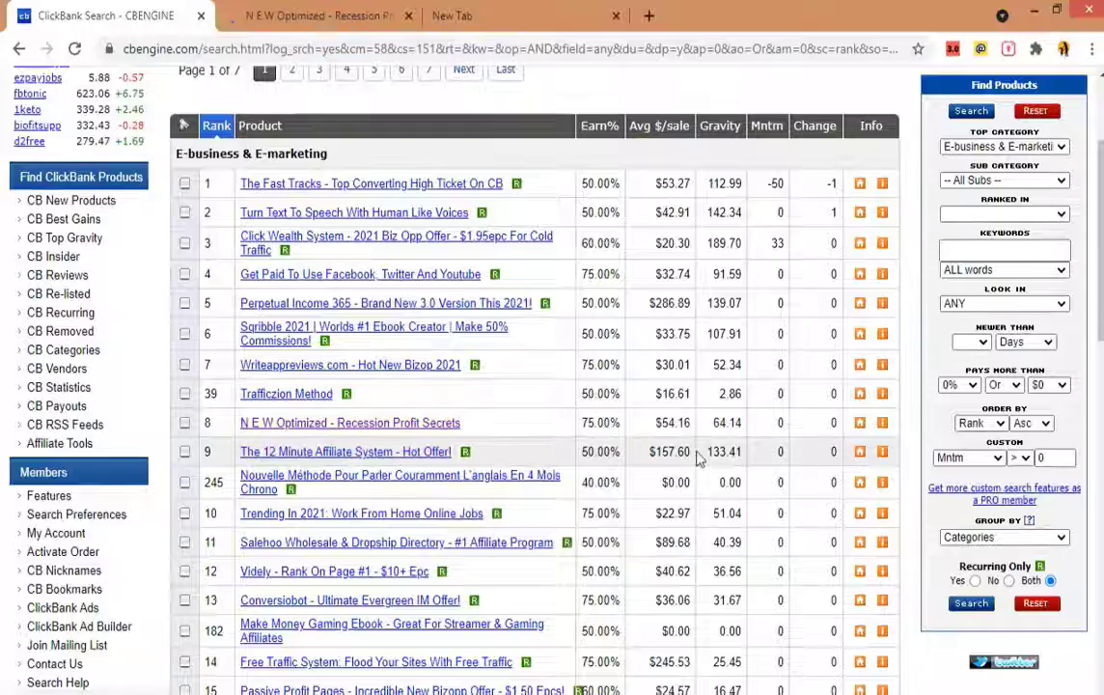
pyautogui.rightClick(371, 453)
pyautogui.click(395, 467)
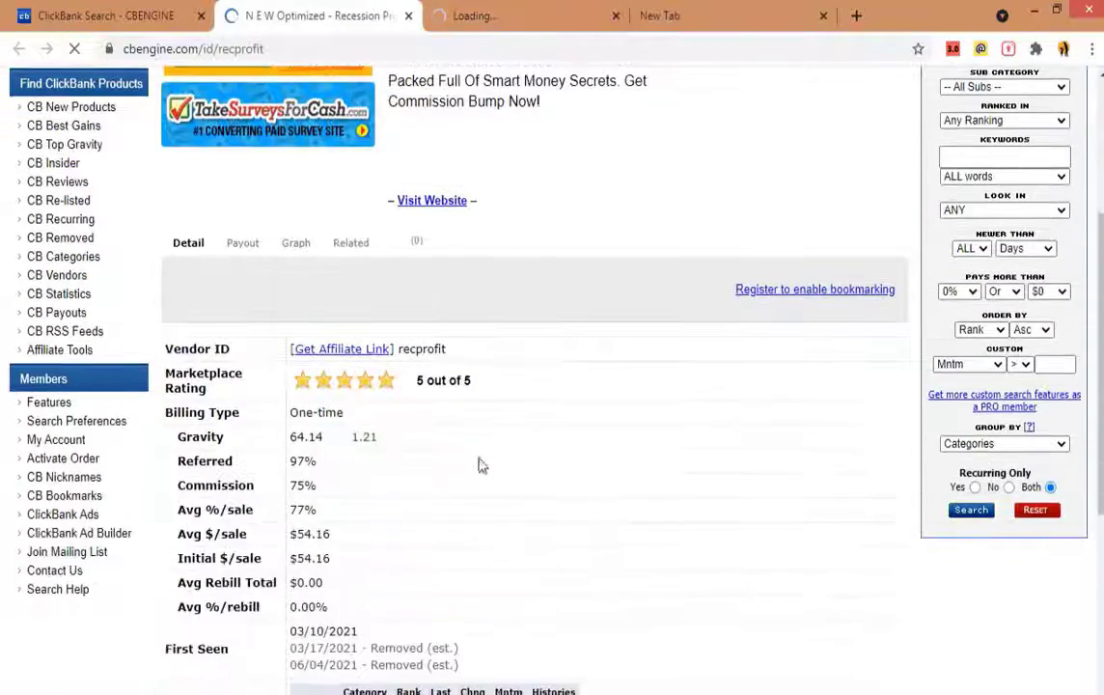
# Review the sales statistics on The 12 Minute Affiliate System product page
pyautogui.scroll(-1, 428, 483)
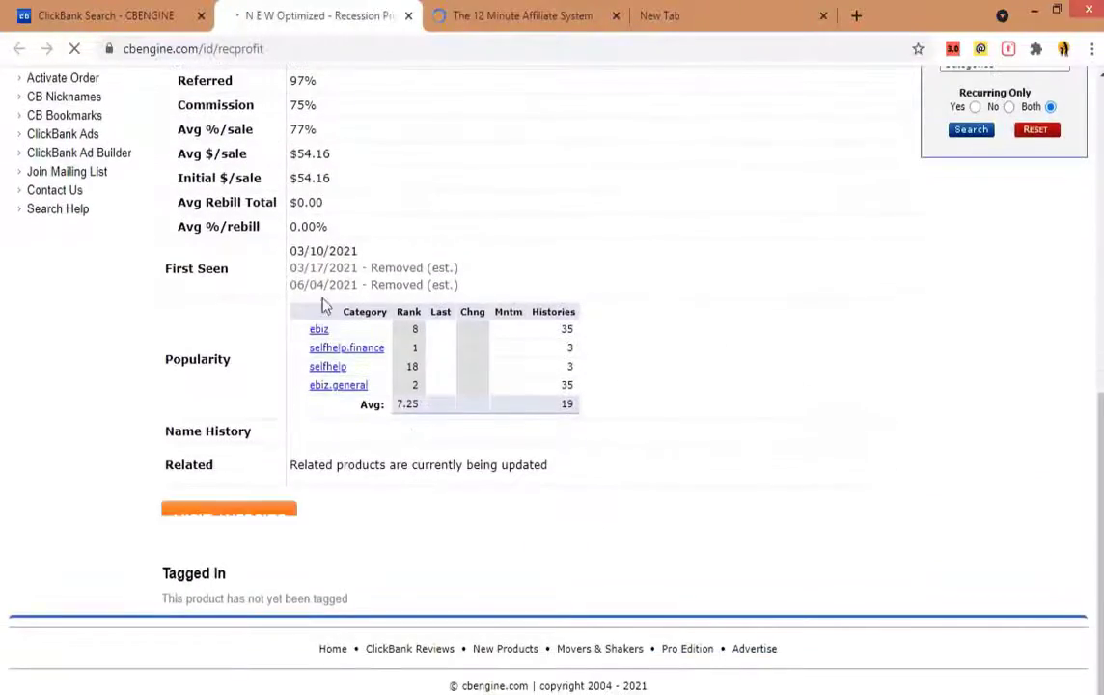
pyautogui.scroll(1, 319, 290)
pyautogui.scroll(2, 312, 268)
pyautogui.click(530, 11)
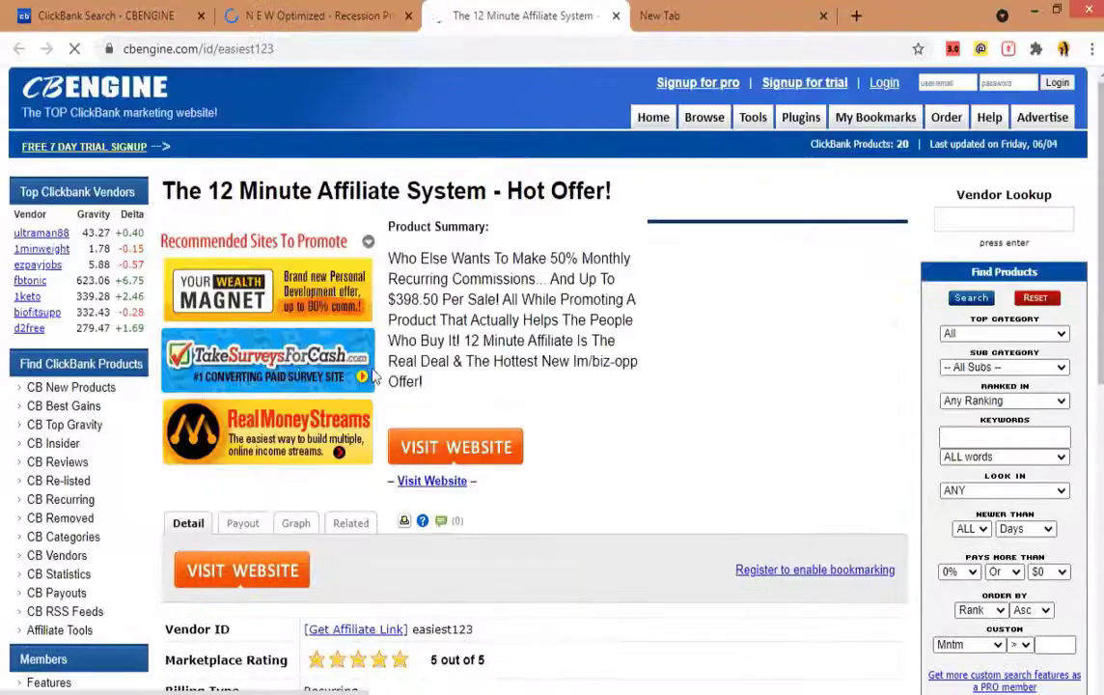
pyautogui.scroll(-1, 374, 377)
pyautogui.moveTo(429, 164); pyautogui.dragTo(479, 302)
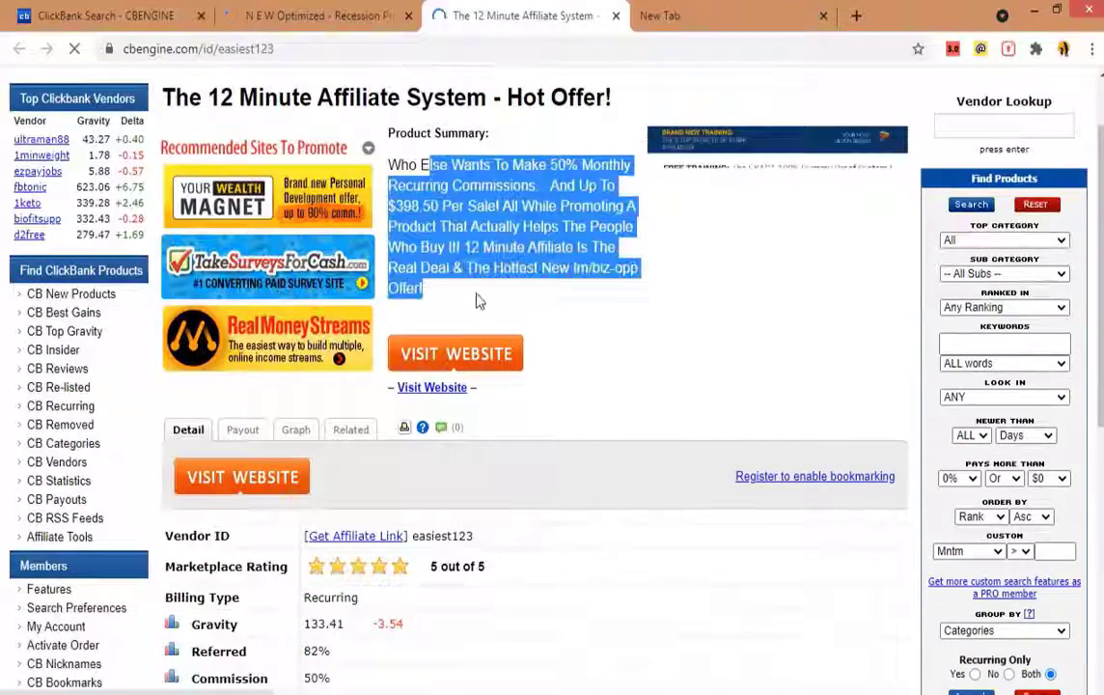
pyautogui.scroll(-6, 478, 301)
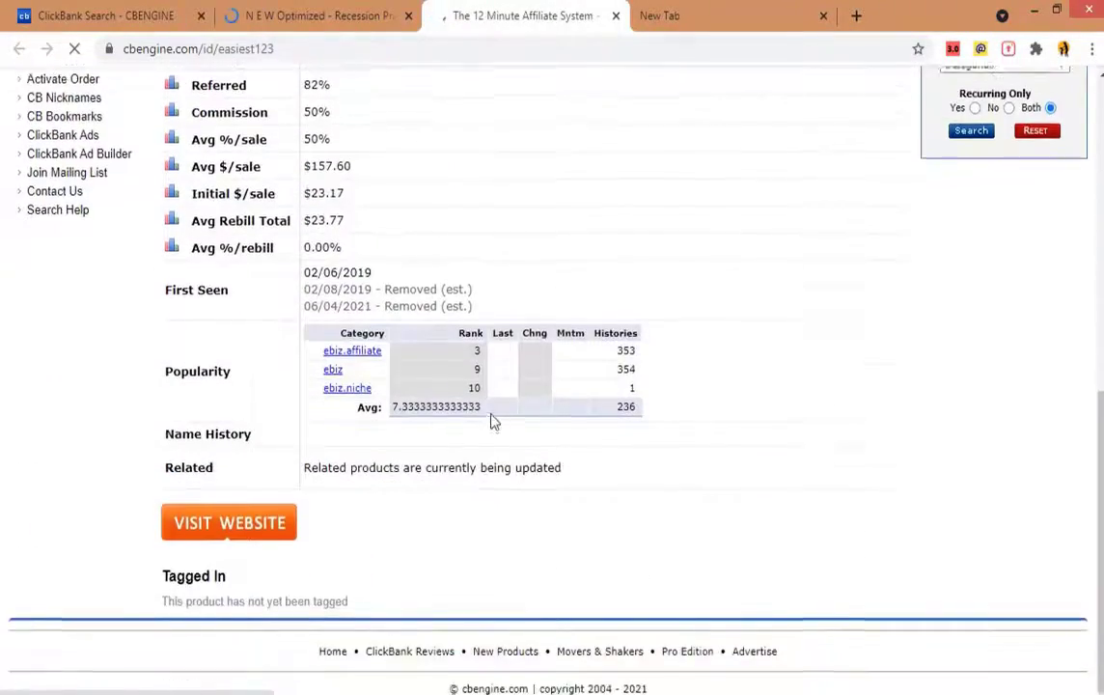
pyautogui.scroll(7, 492, 421)
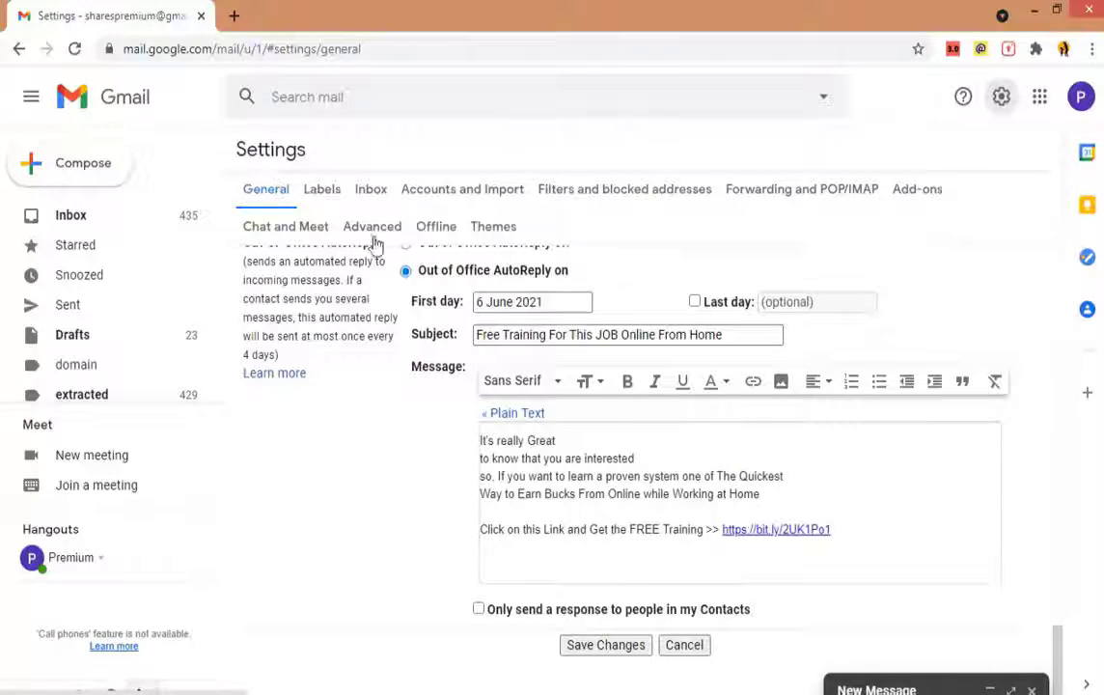
# Scroll to the Out of Office AutoReply and highlight its subject line
pyautogui.scroll(4, 500, 295)
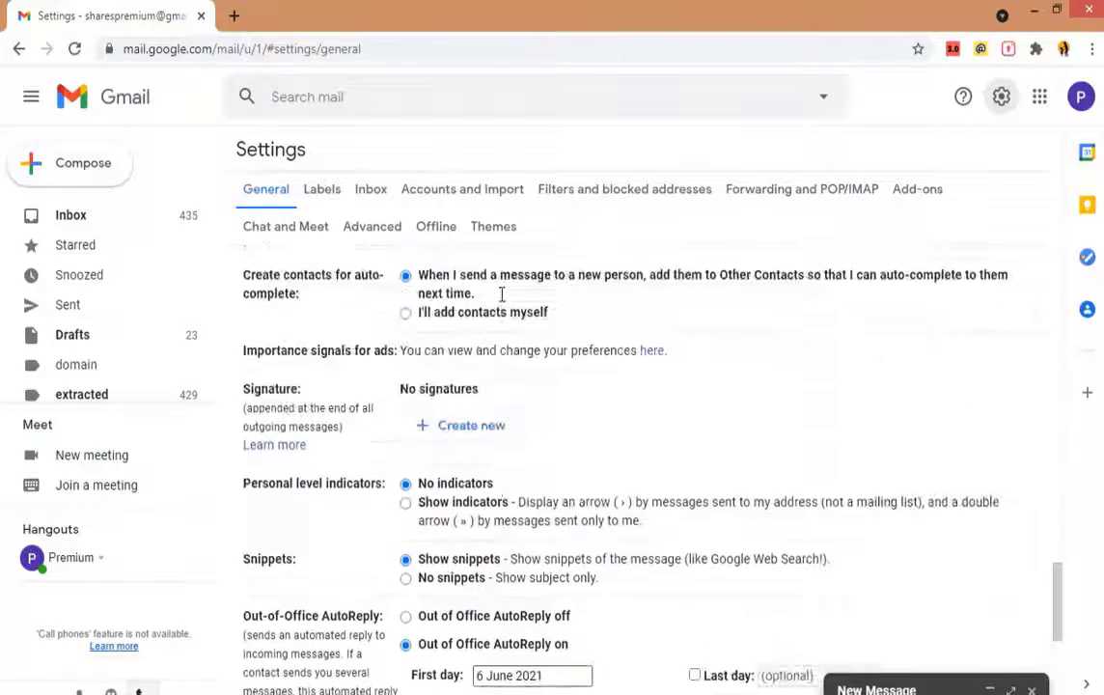
pyautogui.scroll(-4, 501, 294)
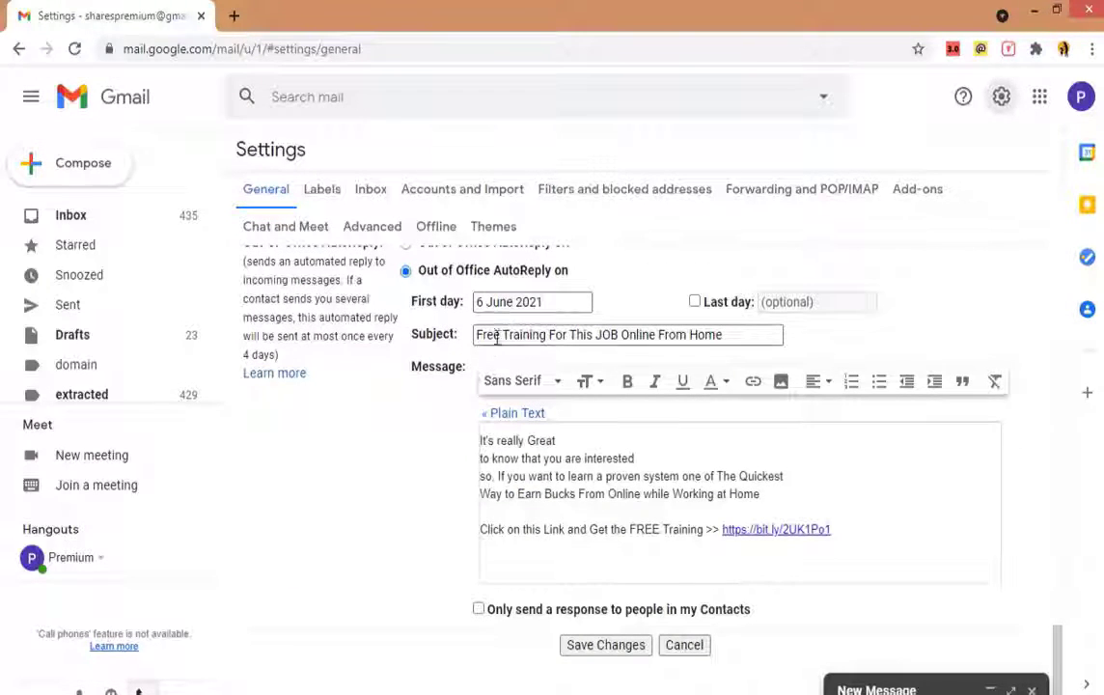
pyautogui.scroll(1, 403, 305)
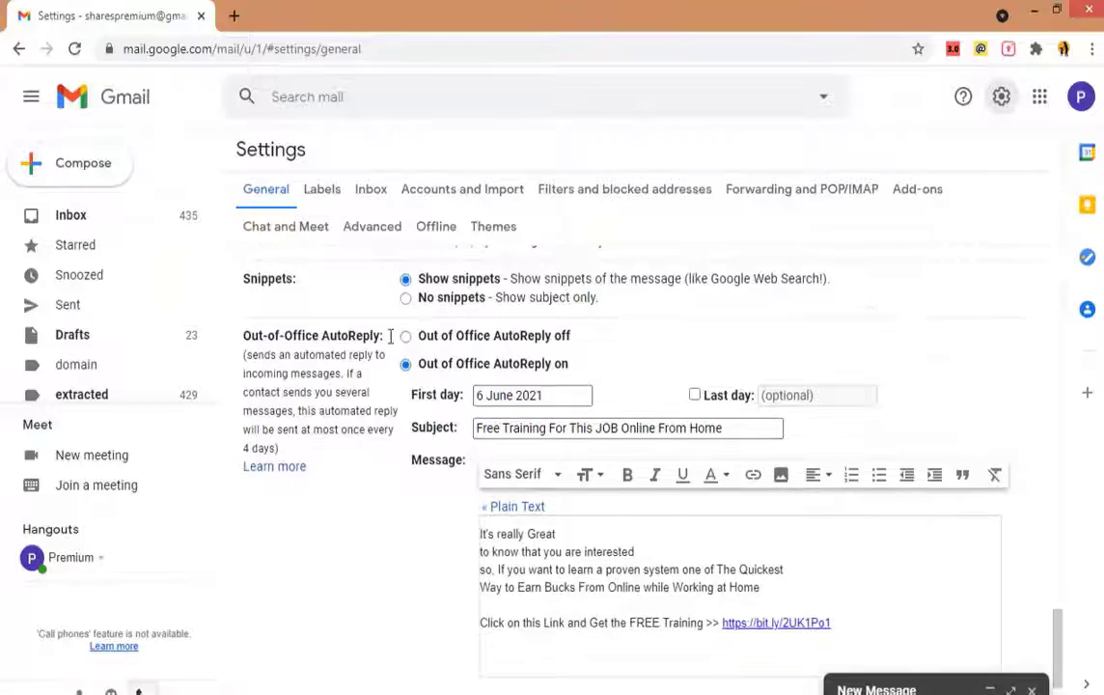
pyautogui.scroll(-1, 450, 377)
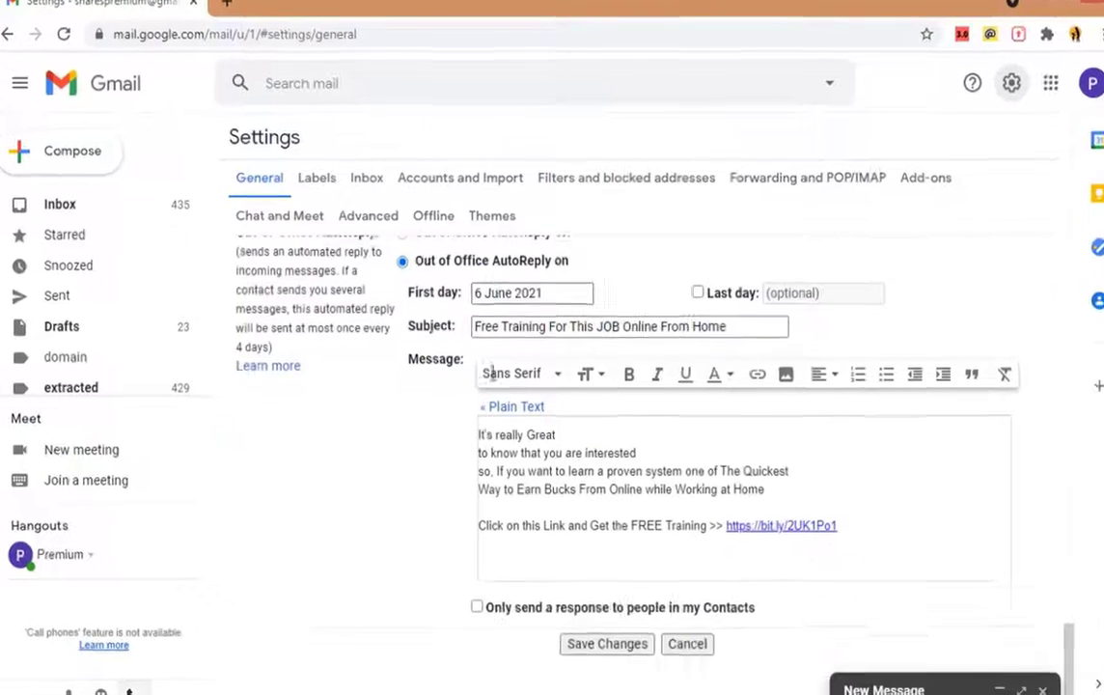
pyautogui.moveTo(476, 326); pyautogui.dragTo(567, 328)
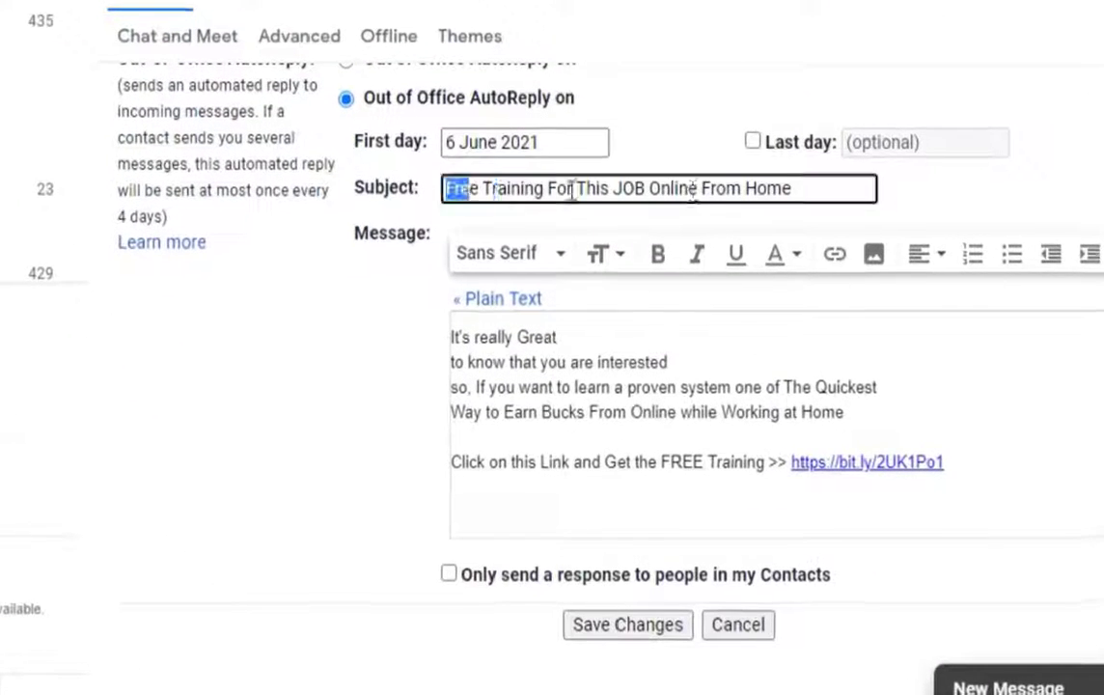
pyautogui.moveTo(573, 190); pyautogui.dragTo(806, 184)
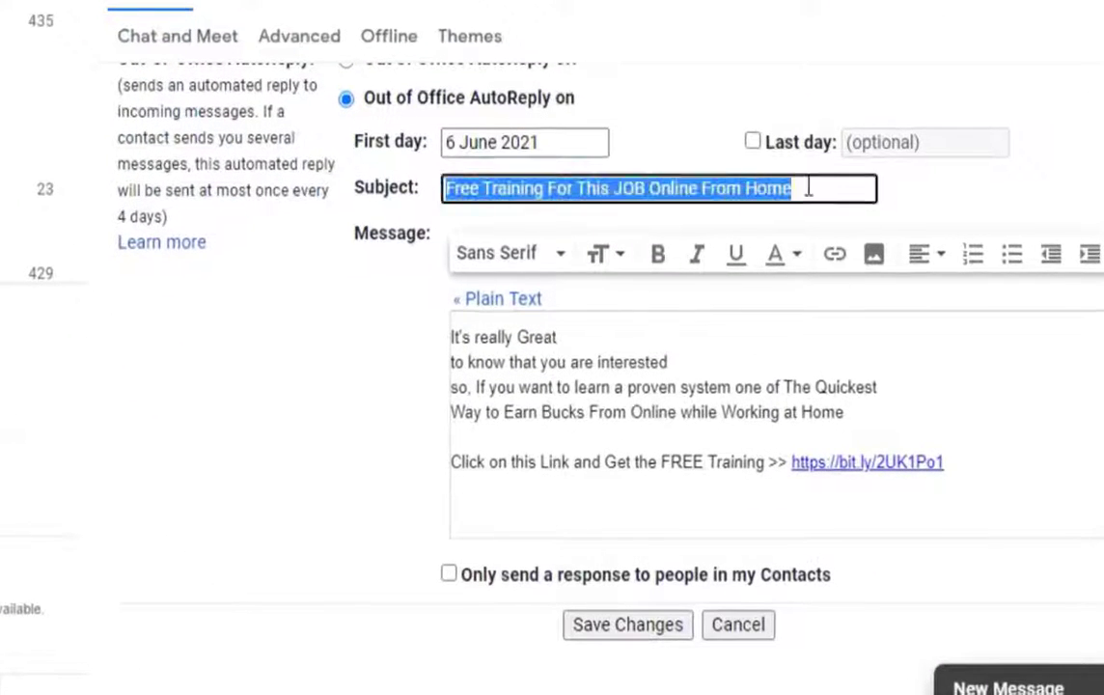
pyautogui.click(598, 342)
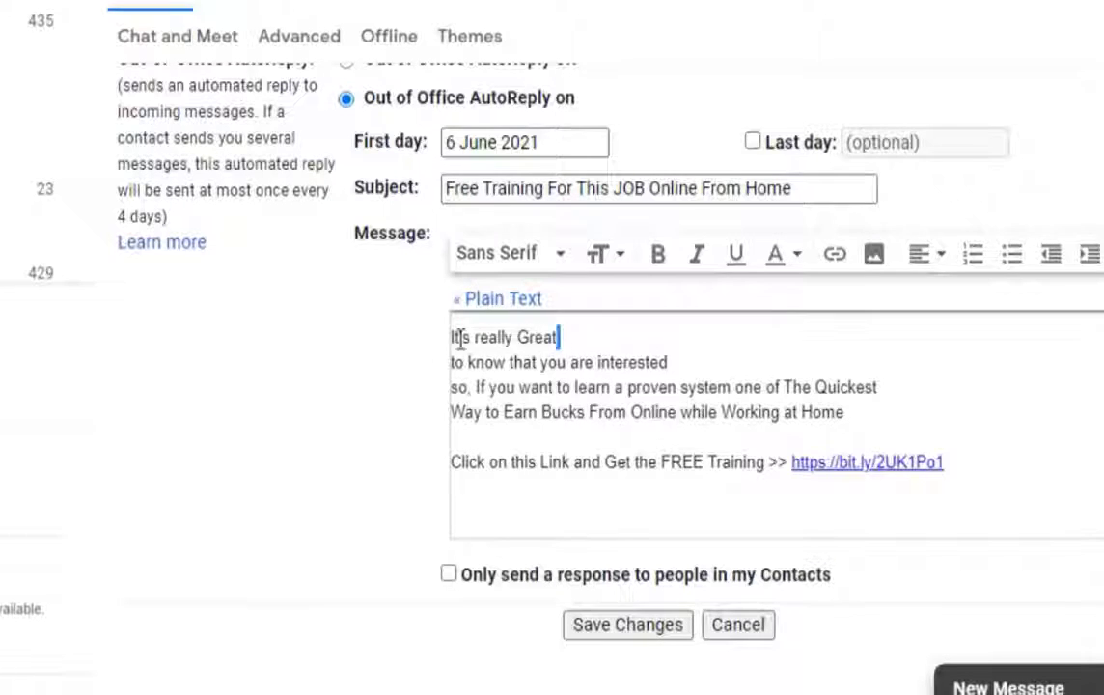
# Highlight the autoreply message lines in turn, through to the free training link line
pyautogui.moveTo(457, 337); pyautogui.dragTo(560, 340)
pyautogui.click(585, 361)
pyautogui.moveTo(700, 359); pyautogui.dragTo(469, 361)
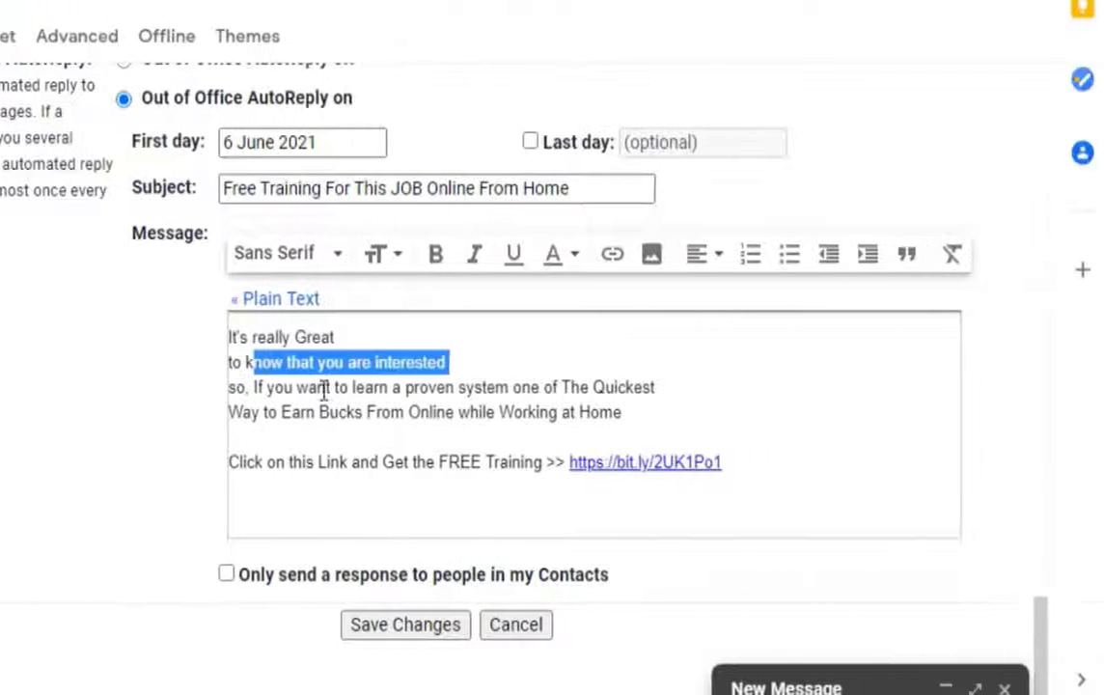
pyautogui.moveTo(539, 387); pyautogui.dragTo(878, 396)
pyautogui.click(583, 412)
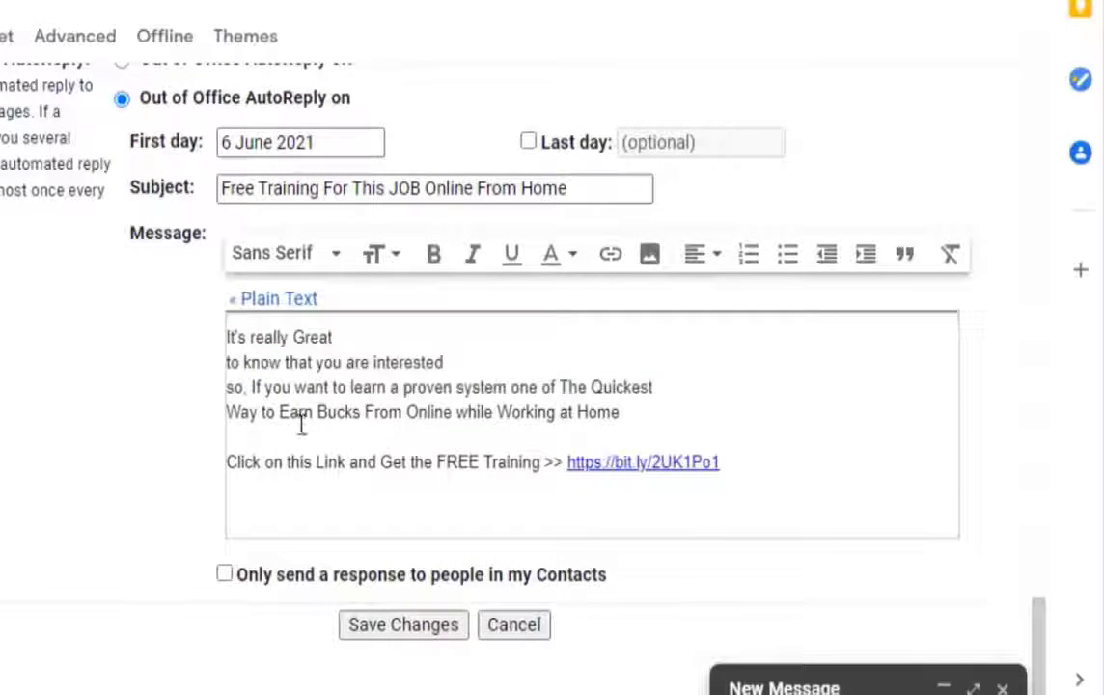
pyautogui.moveTo(301, 415); pyautogui.dragTo(627, 413)
pyautogui.moveTo(287, 463); pyautogui.dragTo(521, 461)
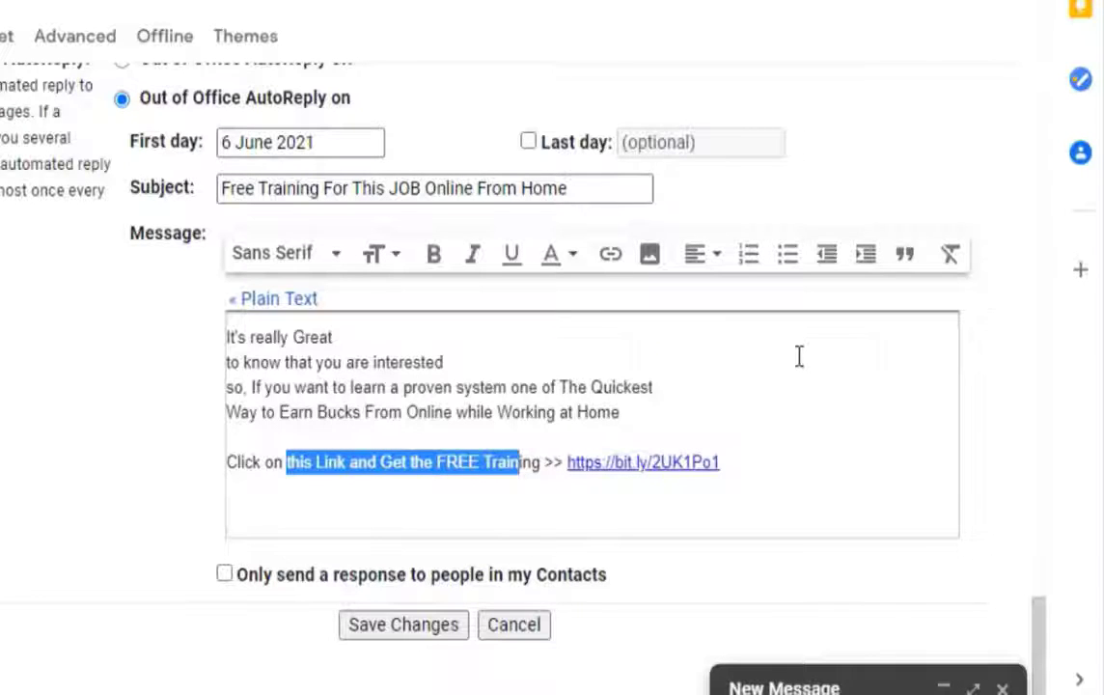
pyautogui.click(623, 366)
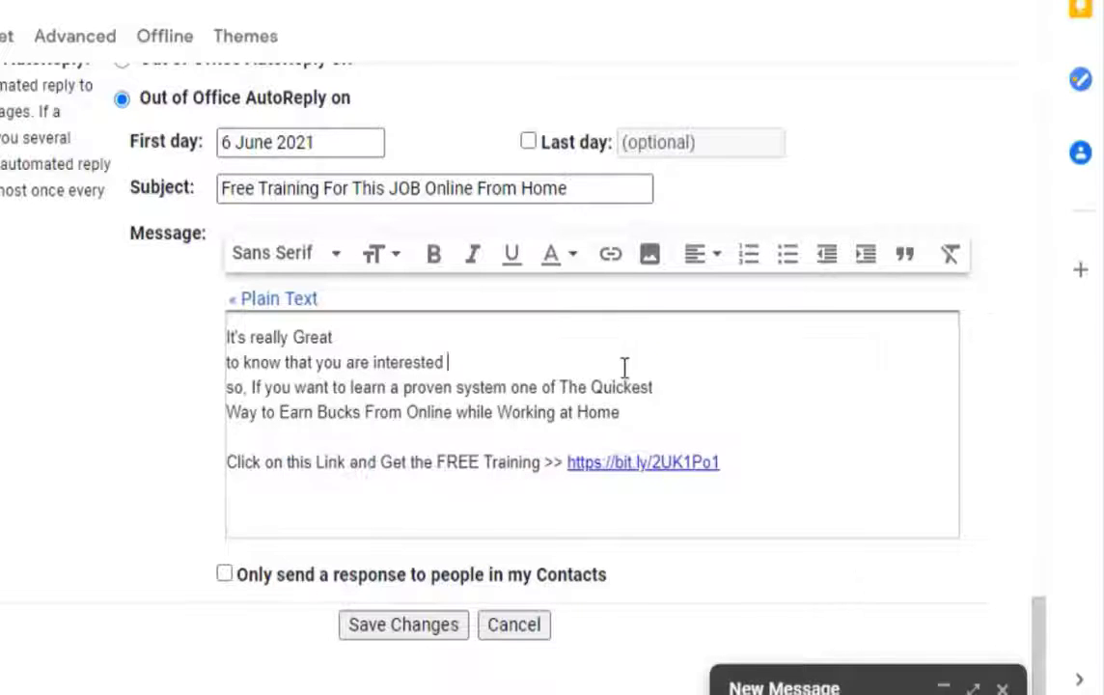
pyautogui.moveTo(358, 363); pyautogui.dragTo(680, 384)
pyautogui.click(768, 392)
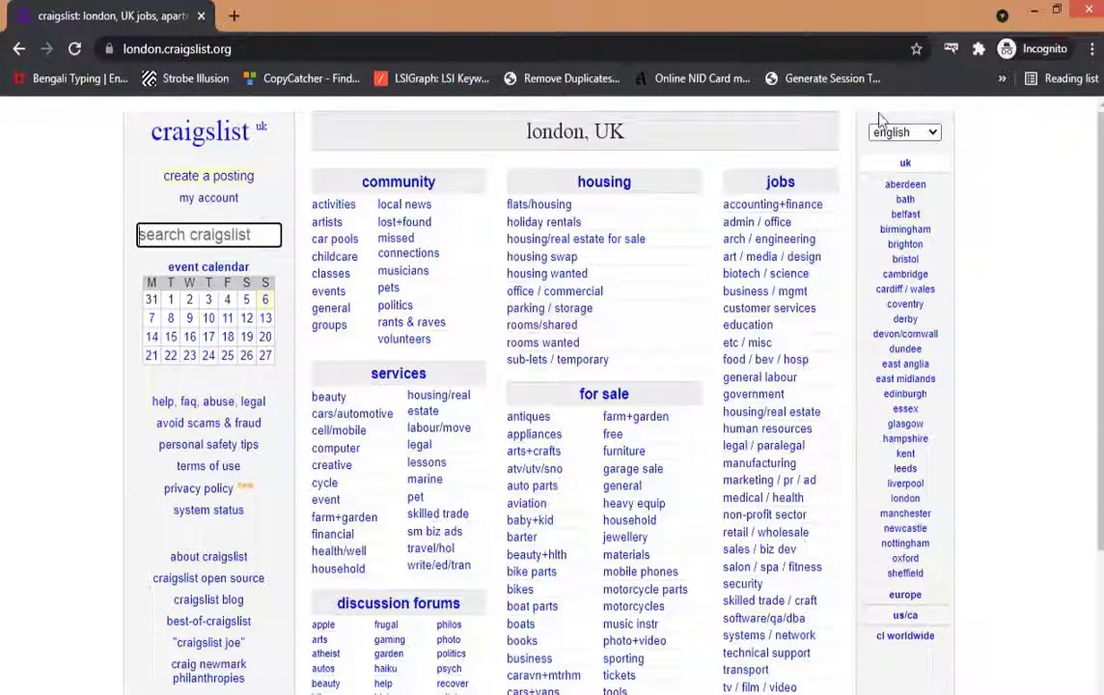
pyautogui.click(917, 639)
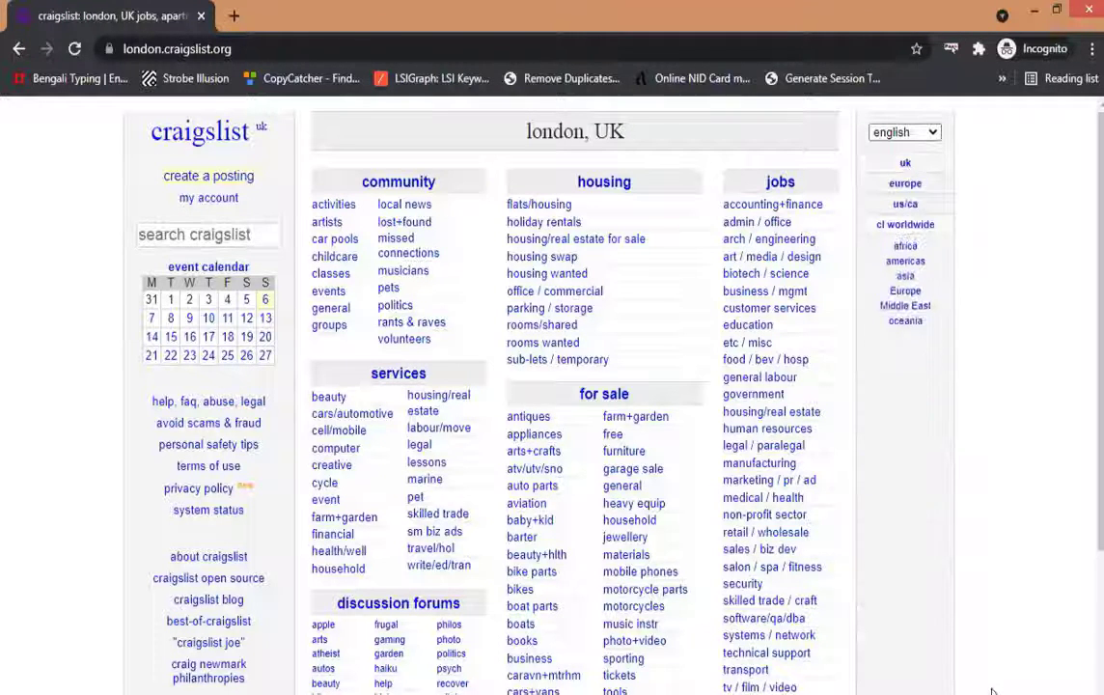
pyautogui.click(905, 165)
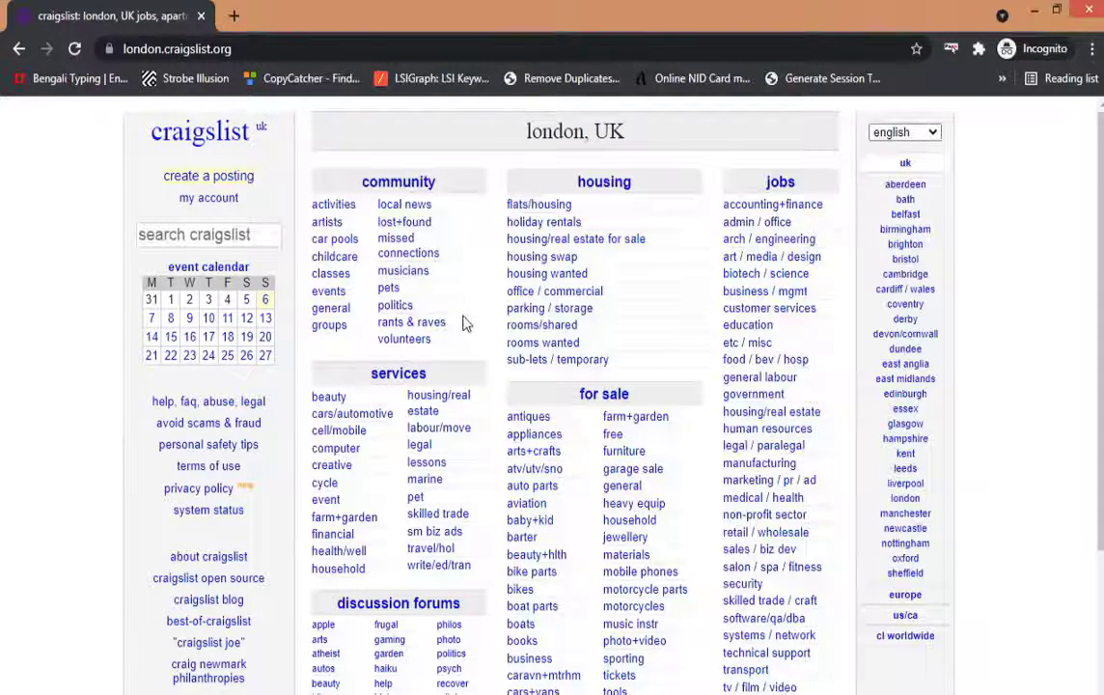
pyautogui.scroll(-4, 690, 290)
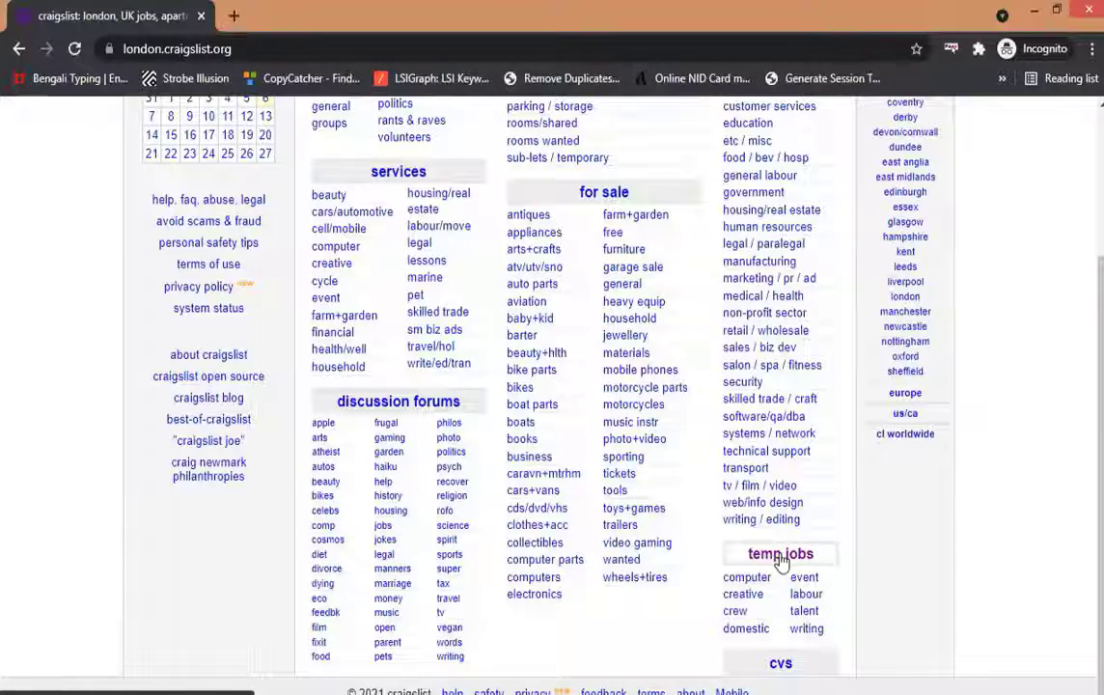
# Open the London cvs listings and scroll through the postings
pyautogui.click(781, 665)
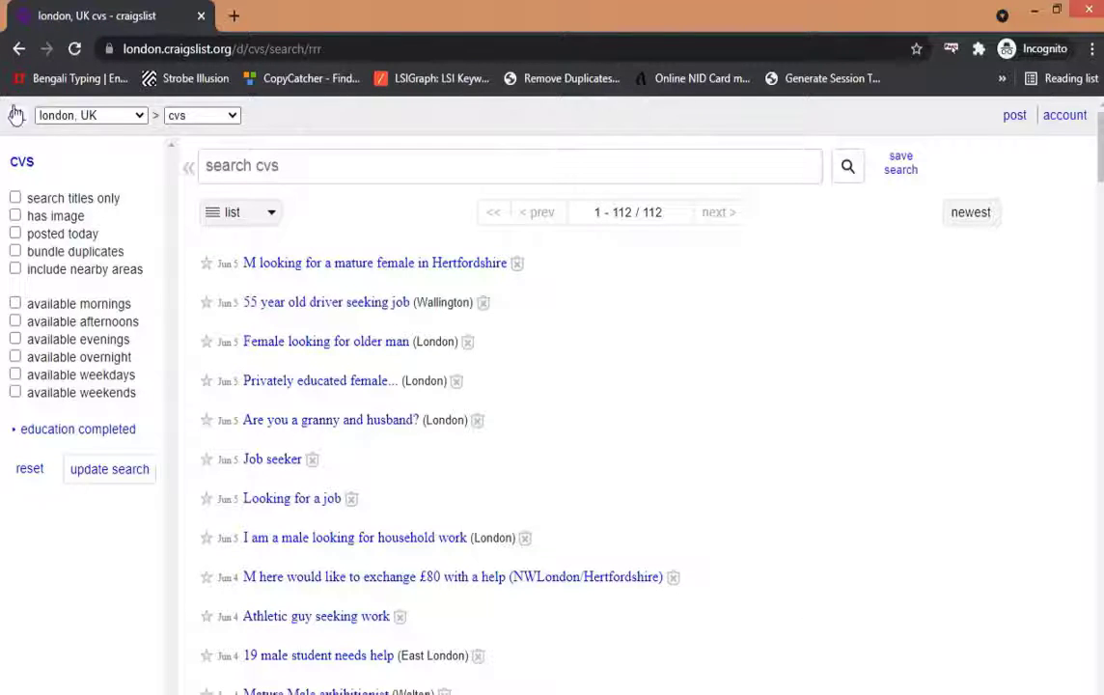
pyautogui.scroll(-1, 446, 152)
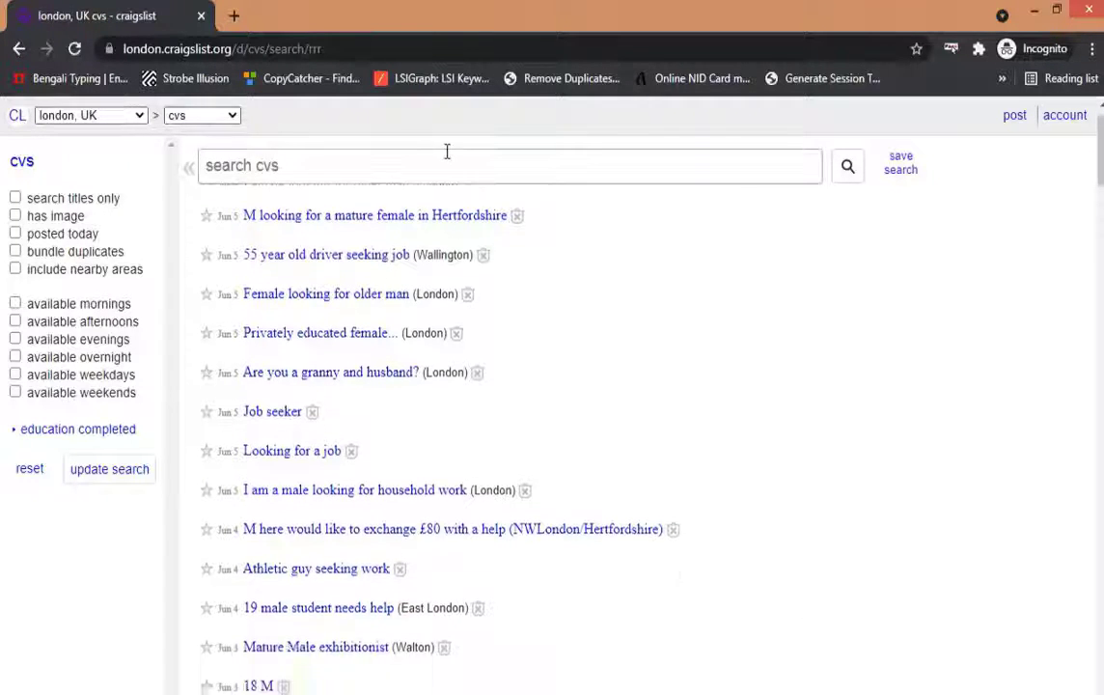
pyautogui.scroll(-3, 439, 168)
pyautogui.scroll(2, 439, 167)
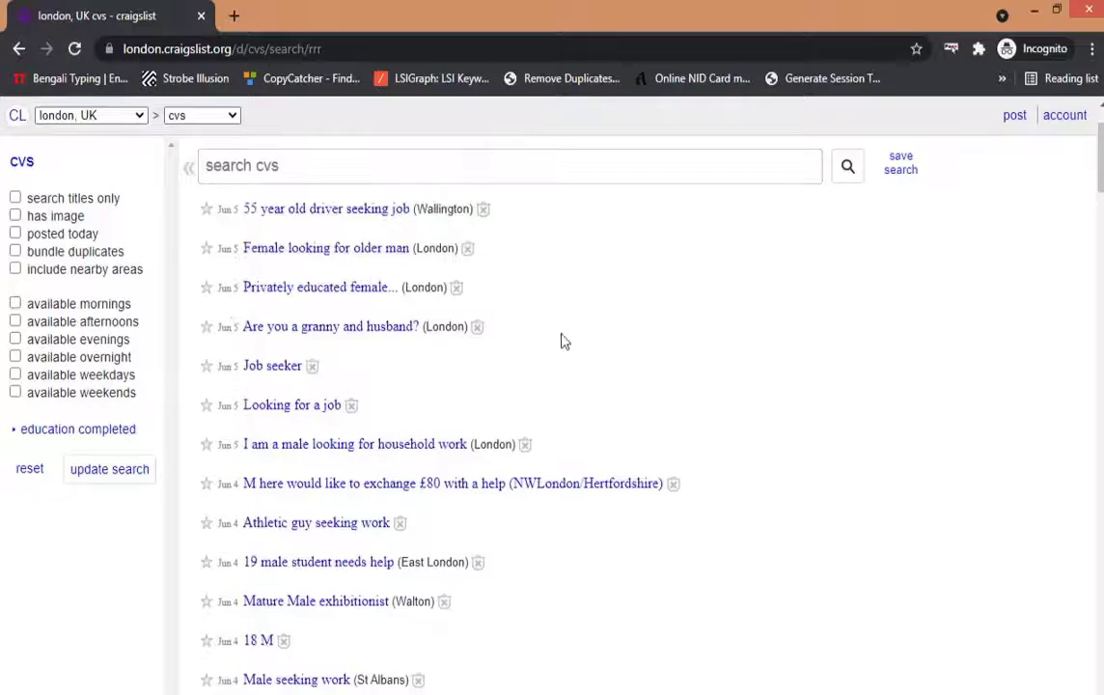
pyautogui.scroll(-2, 565, 341)
# Open Looking for a job, the household work post, Athletic guy seeking work and 19 male student needs help in new tabs
pyautogui.rightClick(309, 314)
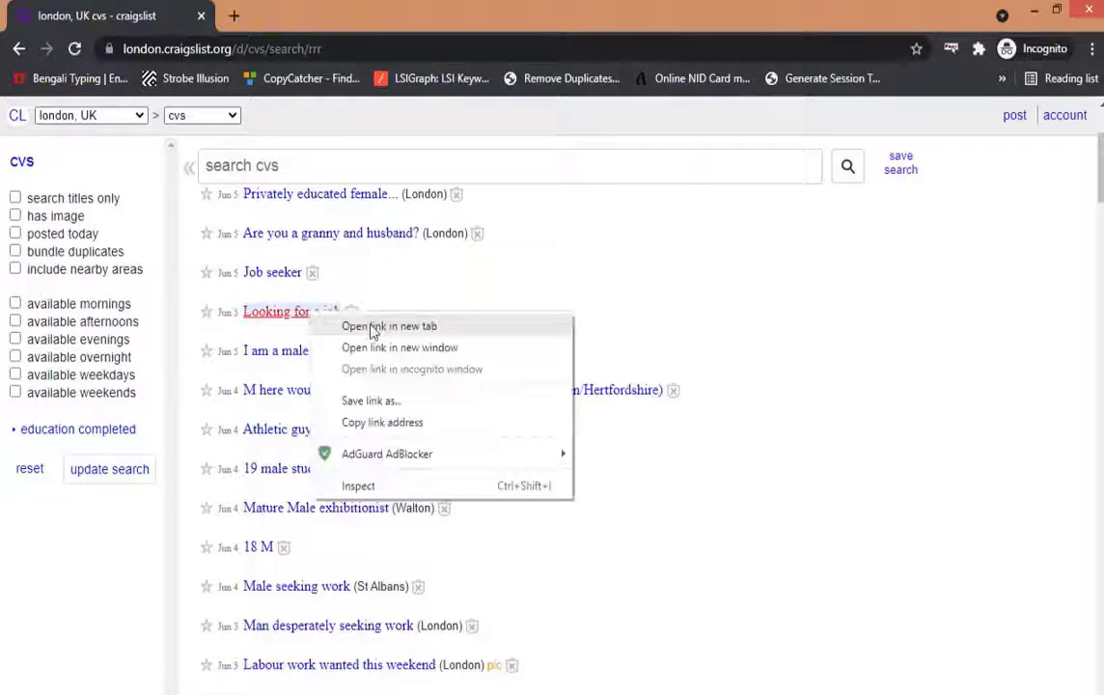
pyautogui.click(389, 326)
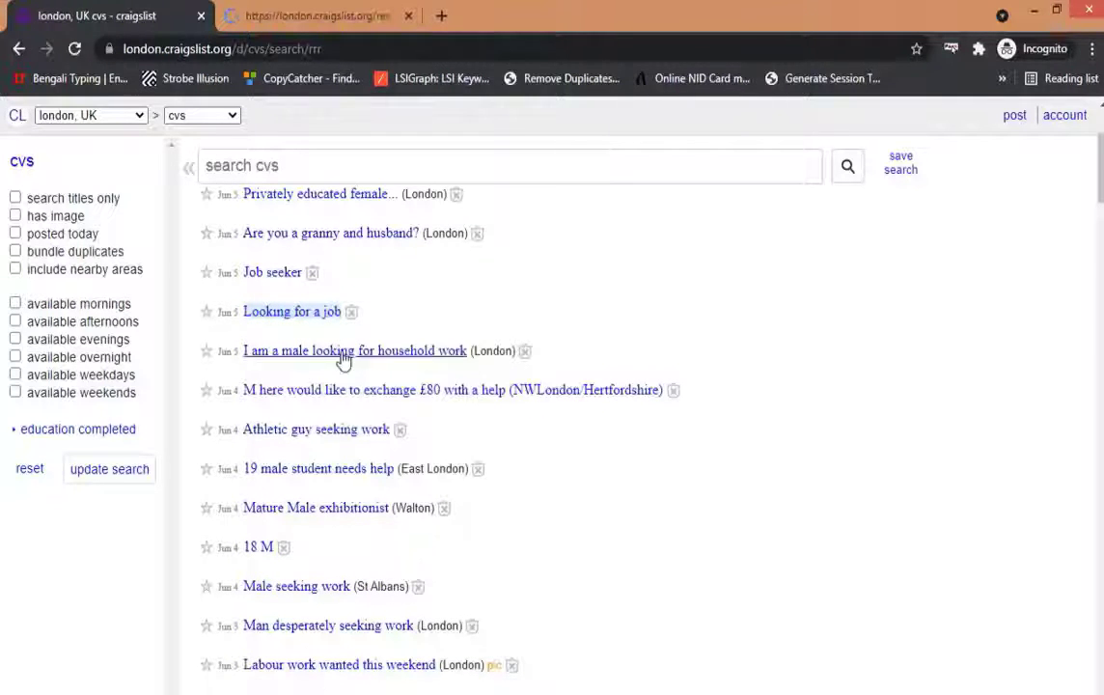
pyautogui.rightClick(415, 359)
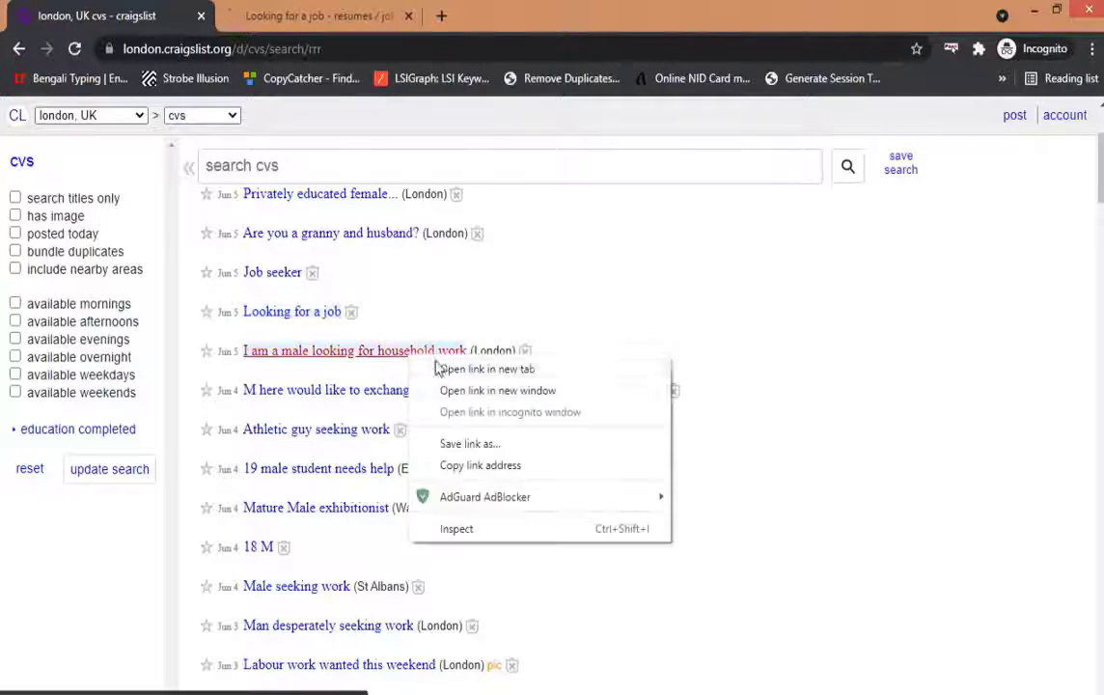
pyautogui.click(440, 369)
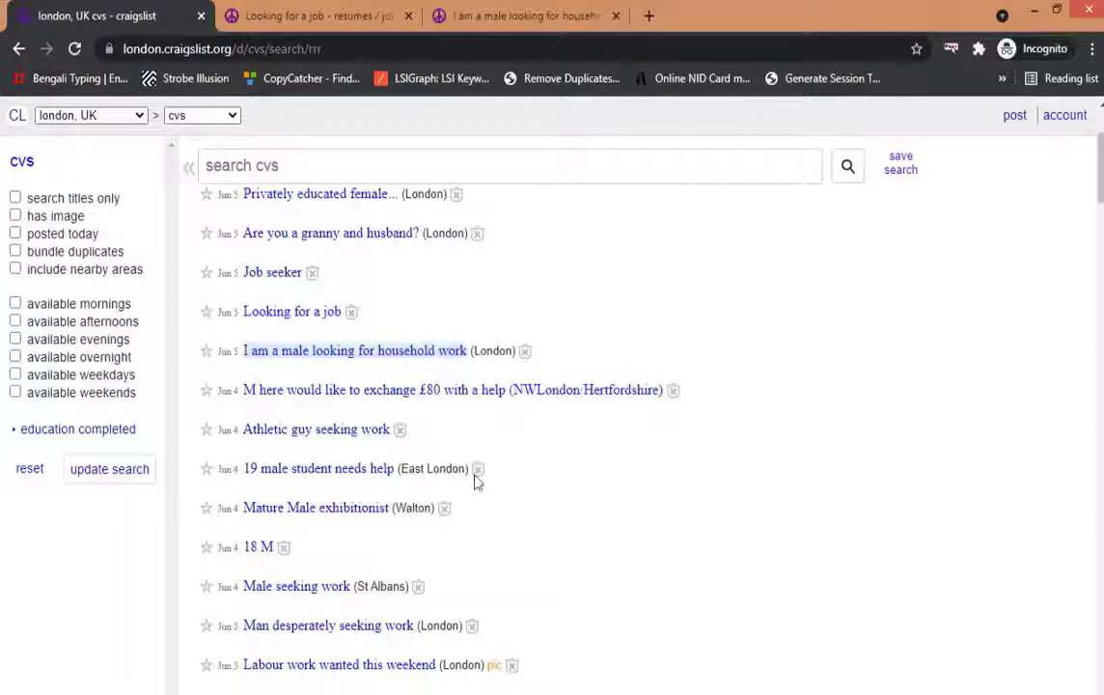
pyautogui.rightClick(326, 439)
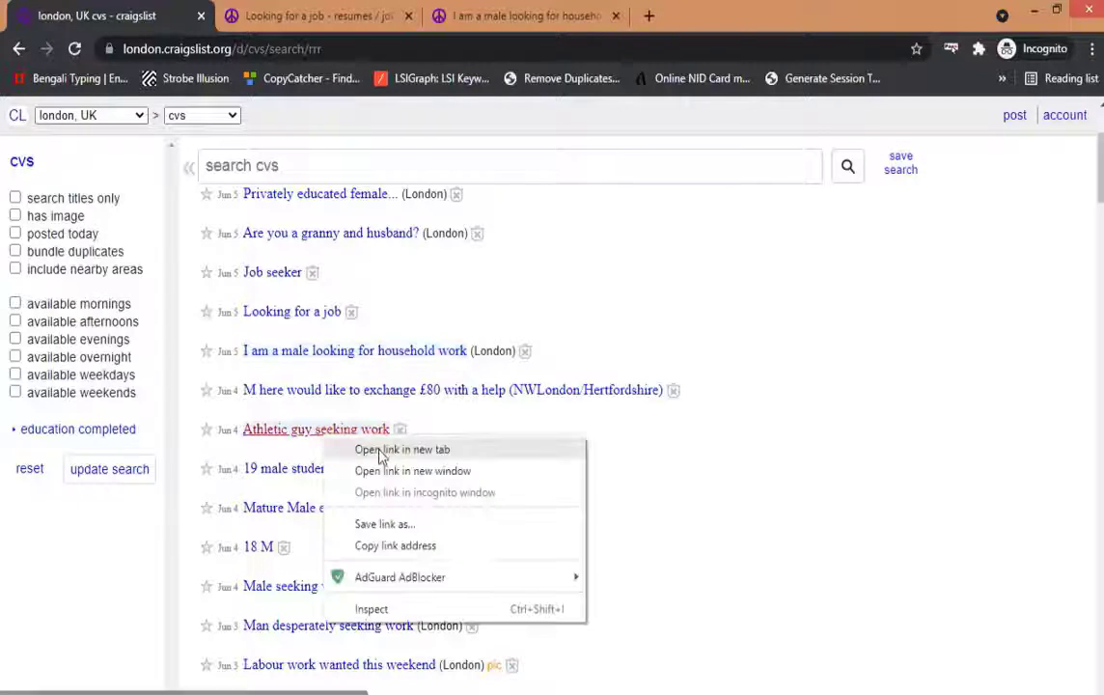
pyautogui.click(372, 451)
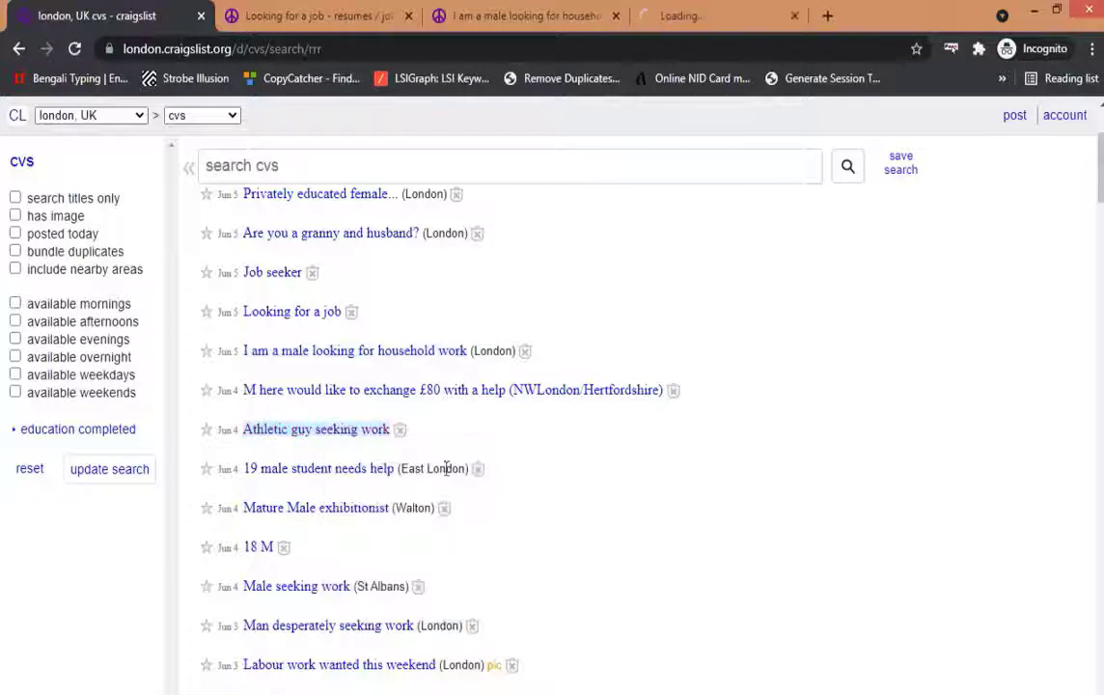
pyautogui.rightClick(321, 482)
pyautogui.click(372, 493)
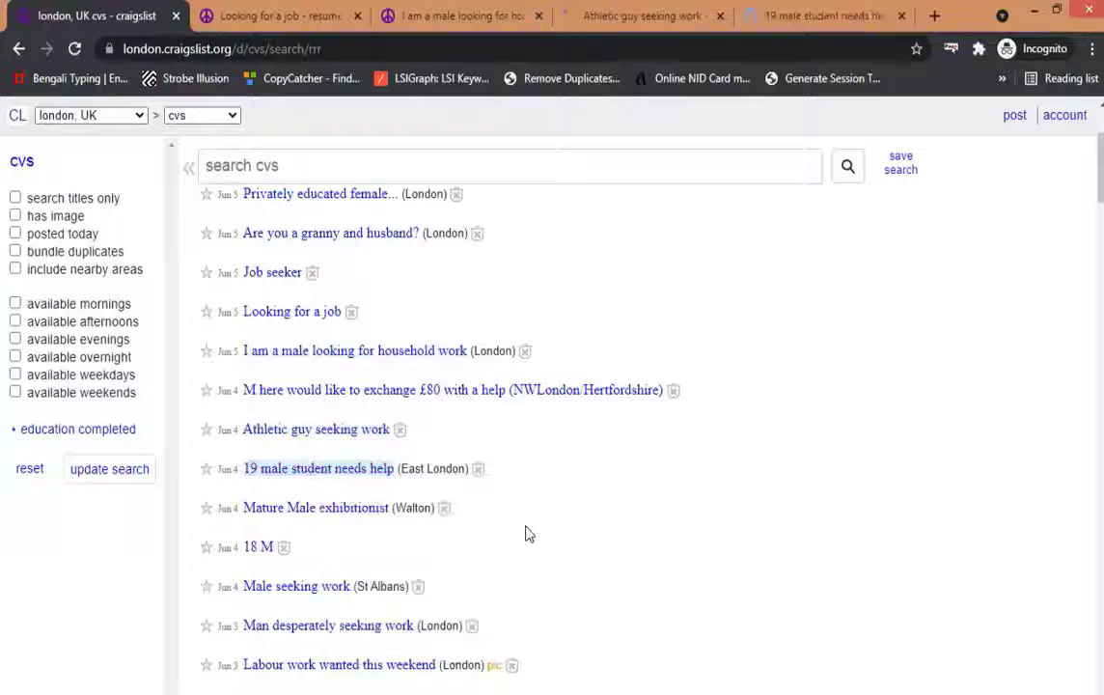
# Open Male seeking work, Man desperately seeking work and Labour work wanted this weekend in new tabs
pyautogui.scroll(-2, 492, 554)
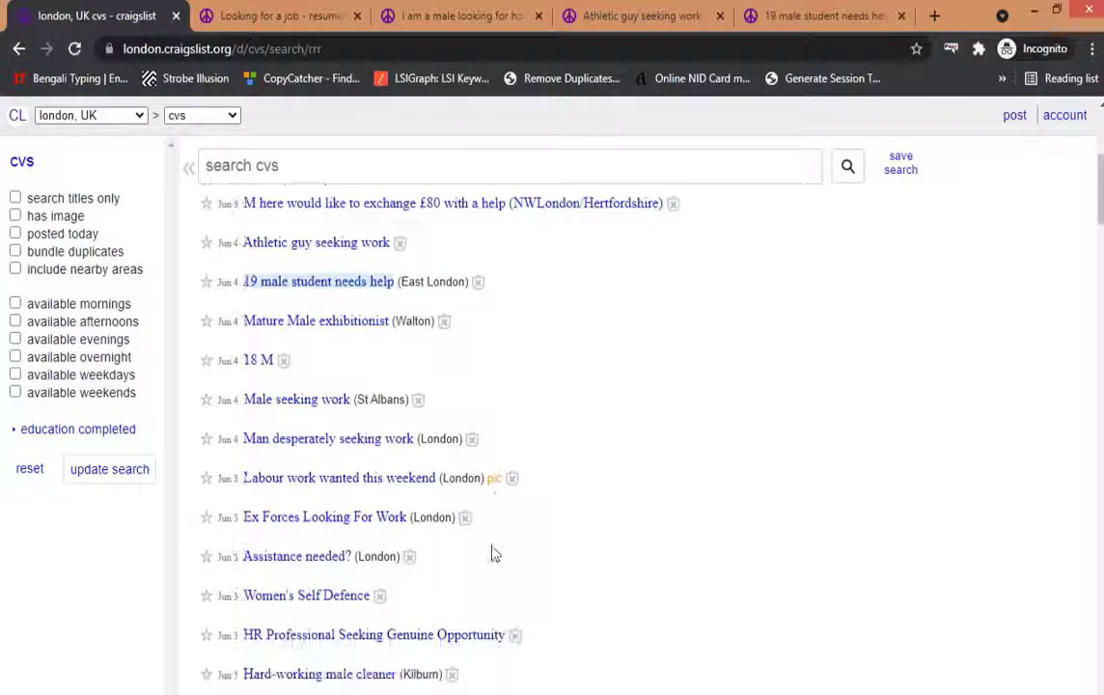
pyautogui.rightClick(336, 409)
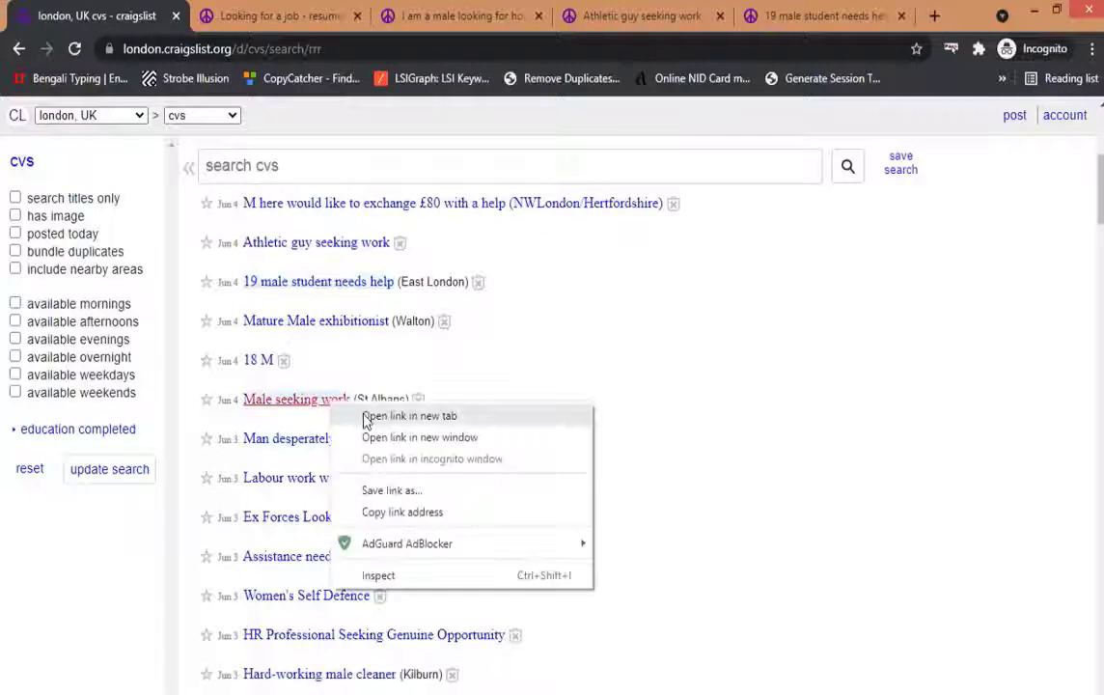
pyautogui.click(381, 417)
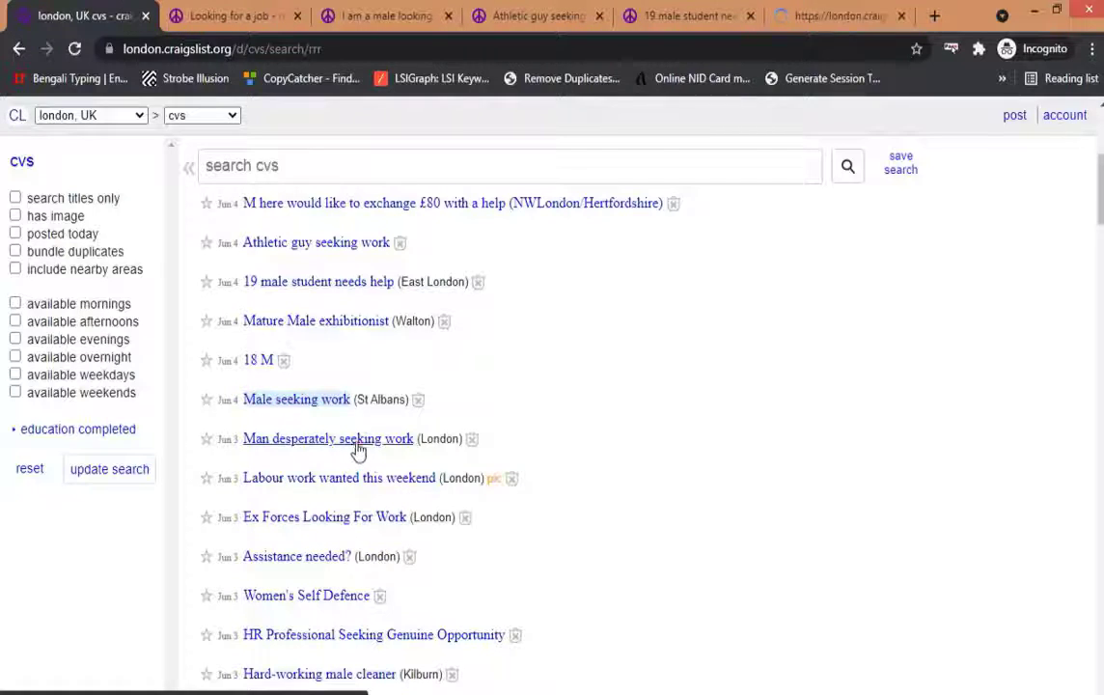
pyautogui.rightClick(350, 447)
pyautogui.click(396, 455)
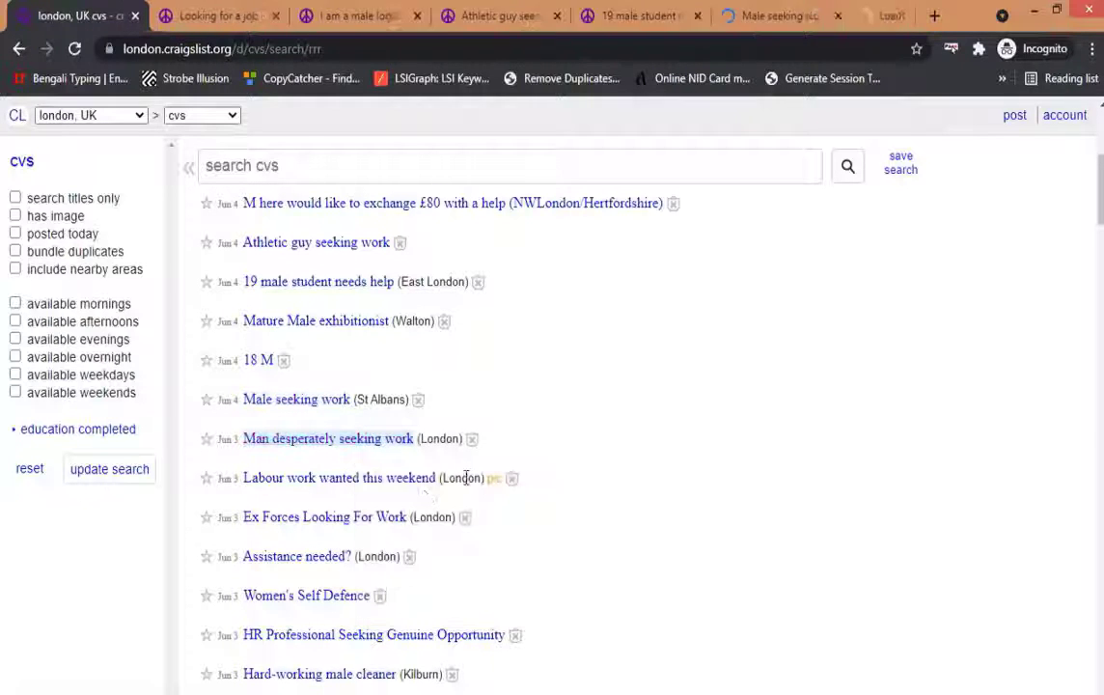
pyautogui.rightClick(360, 480)
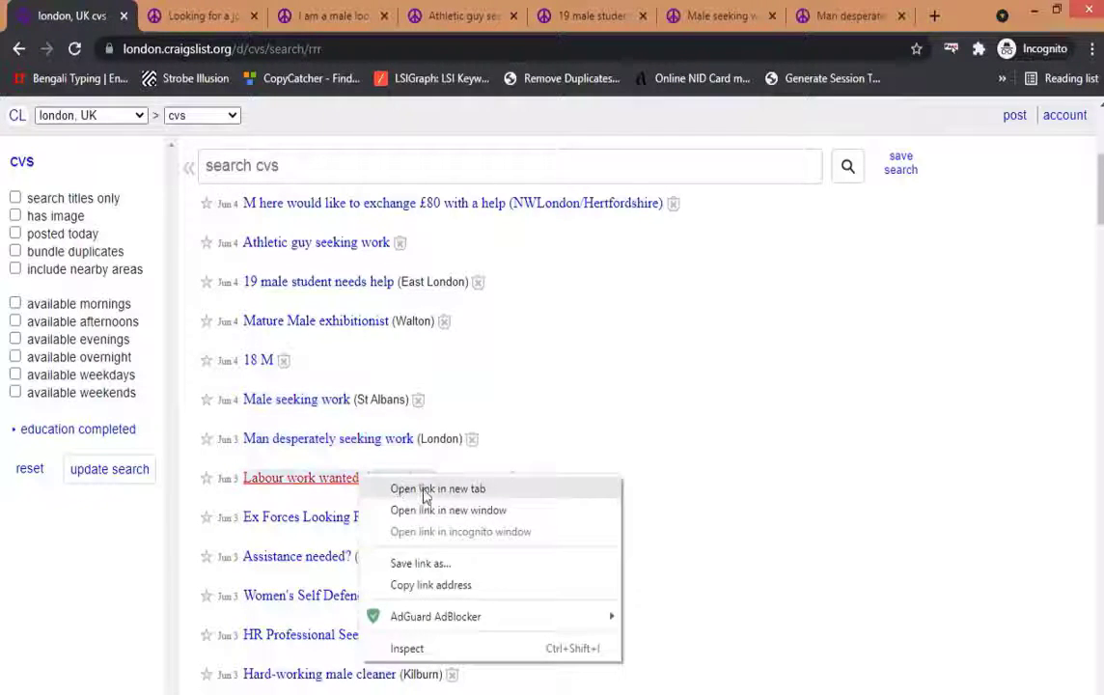
pyautogui.click(405, 490)
pyautogui.scroll(-3, 527, 513)
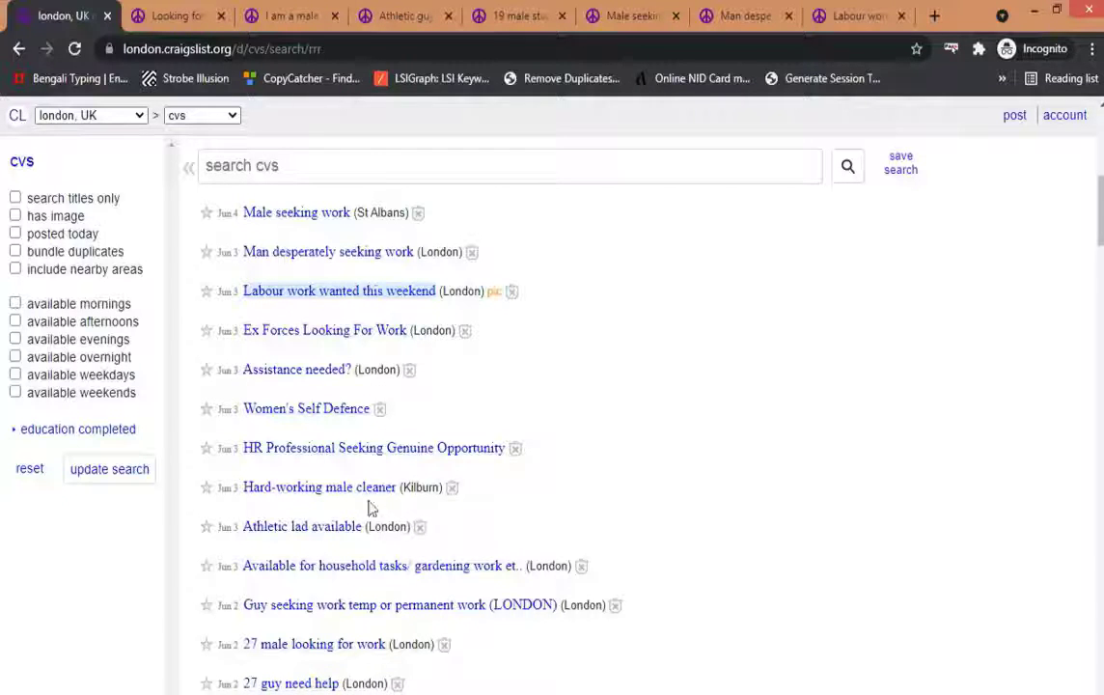
# Read the Looking for a job post's description and contact rules
pyautogui.click(177, 15)
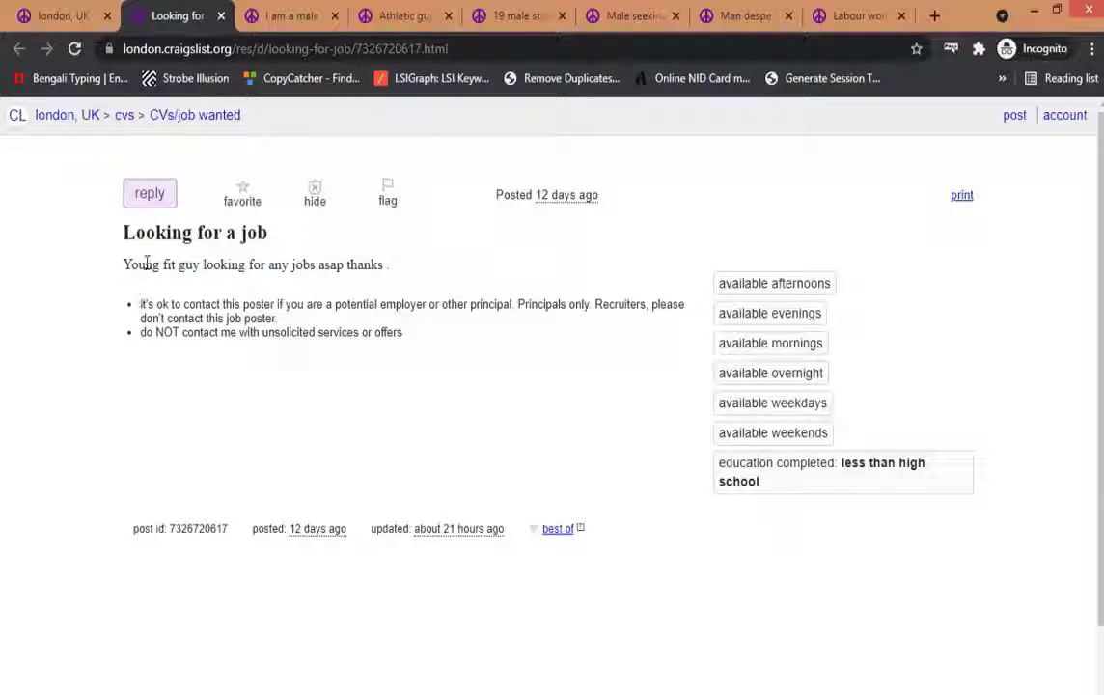
pyautogui.moveTo(125, 265); pyautogui.dragTo(384, 262)
pyautogui.click(175, 310)
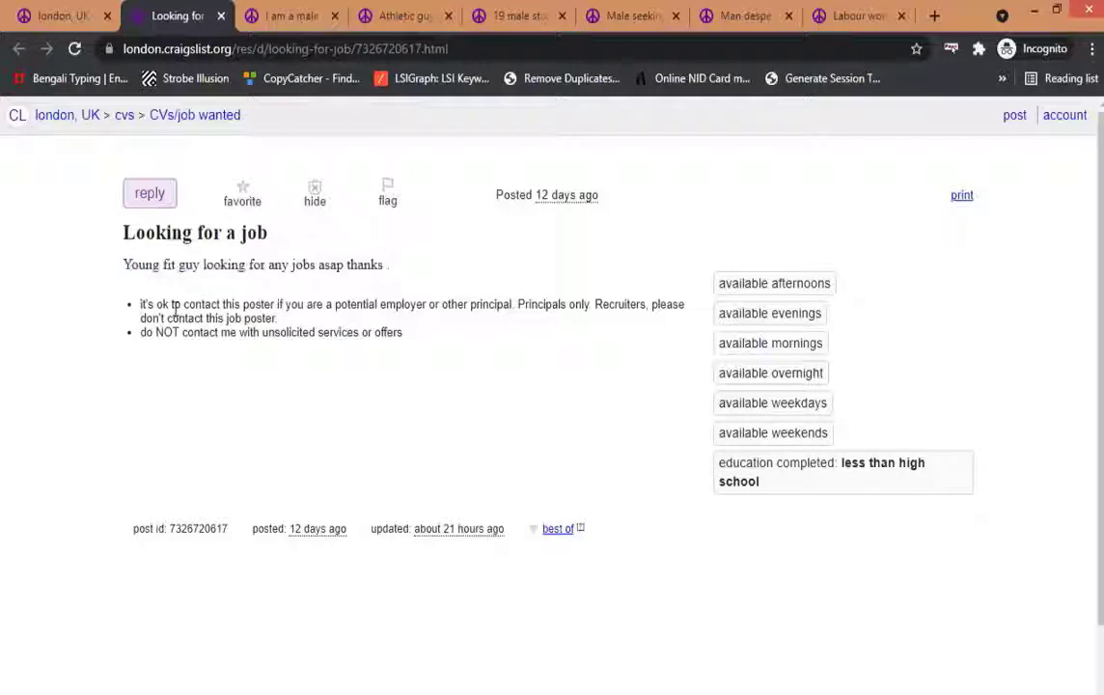
pyautogui.moveTo(145, 305); pyautogui.dragTo(460, 303)
pyautogui.click(548, 304)
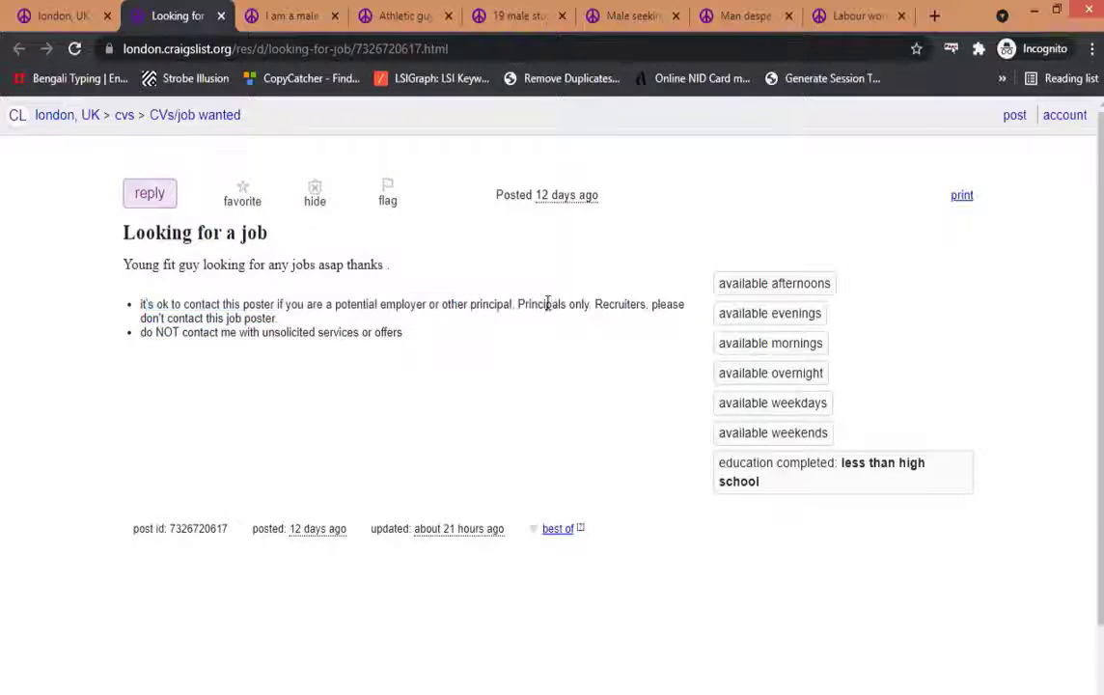
pyautogui.doubleClick(205, 318)
pyautogui.click(215, 353)
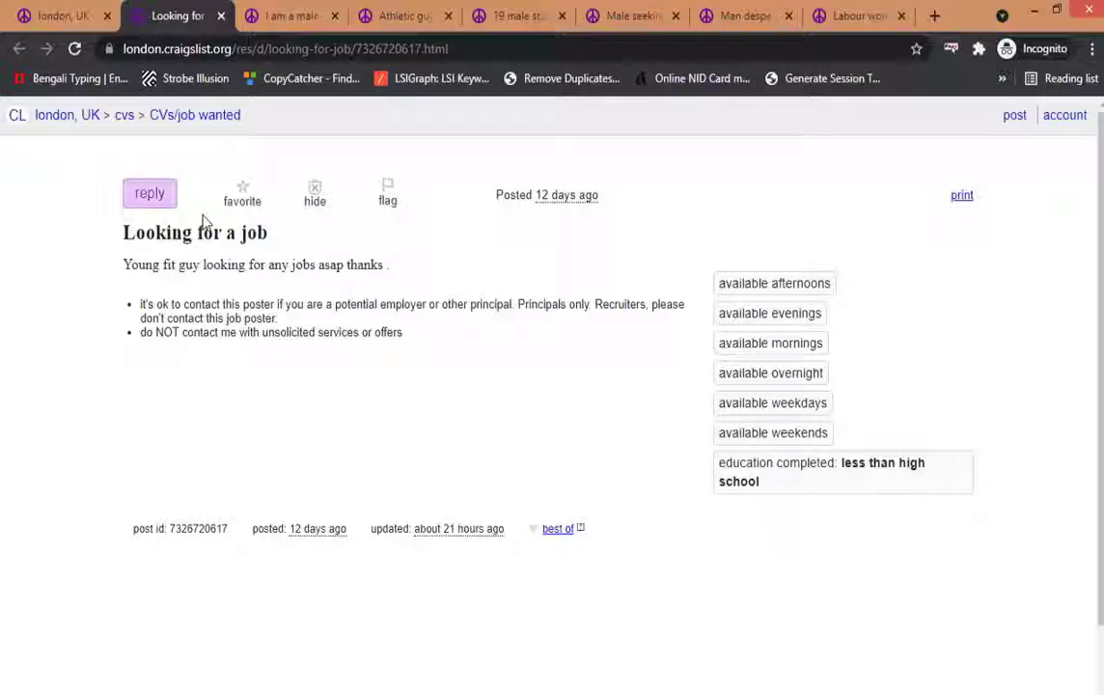
# Start a reply and pass the hCaptcha by selecting all four boat images
pyautogui.click(126, 200)
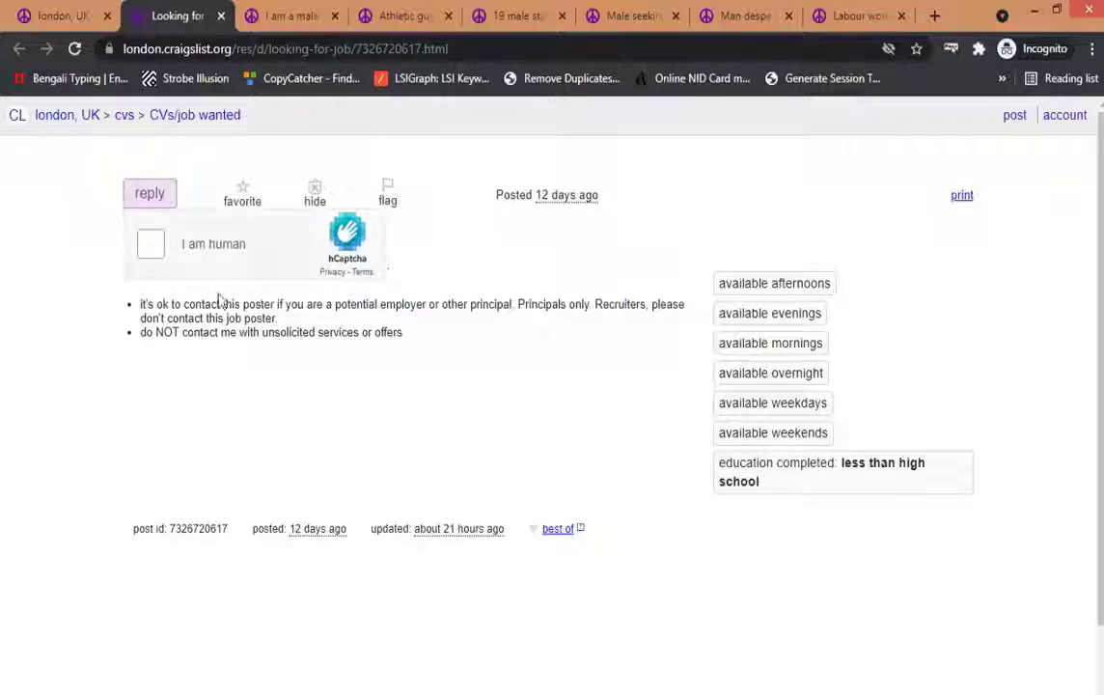
pyautogui.click(152, 250)
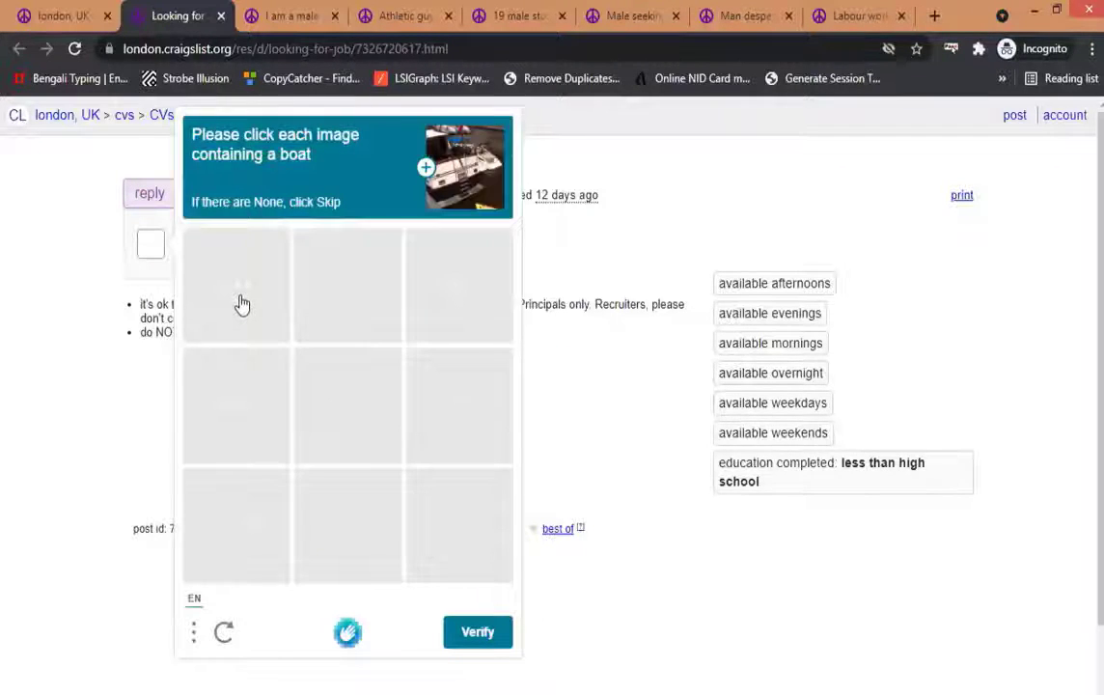
pyautogui.click(242, 304)
pyautogui.click(460, 289)
pyautogui.click(345, 526)
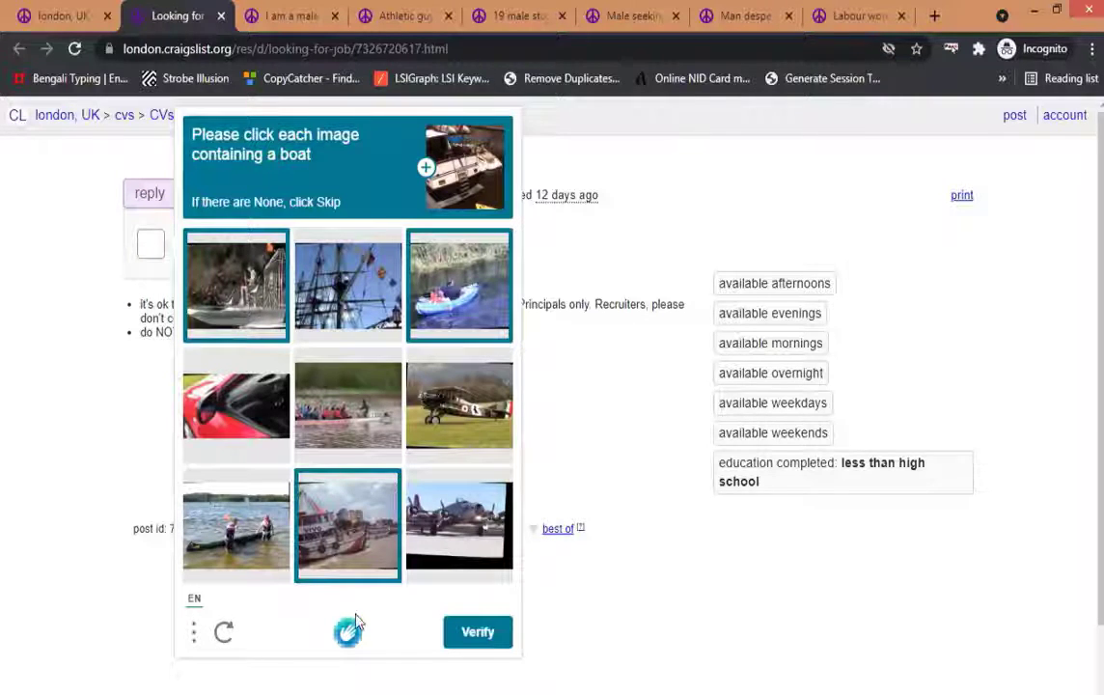
pyautogui.click(367, 426)
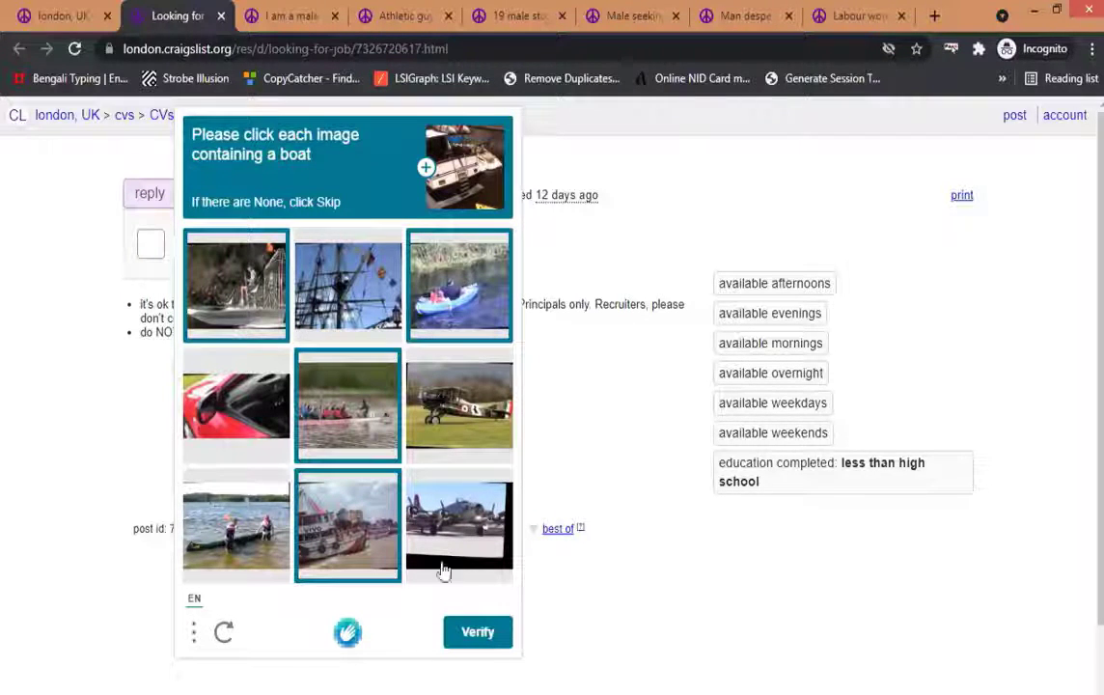
pyautogui.click(478, 635)
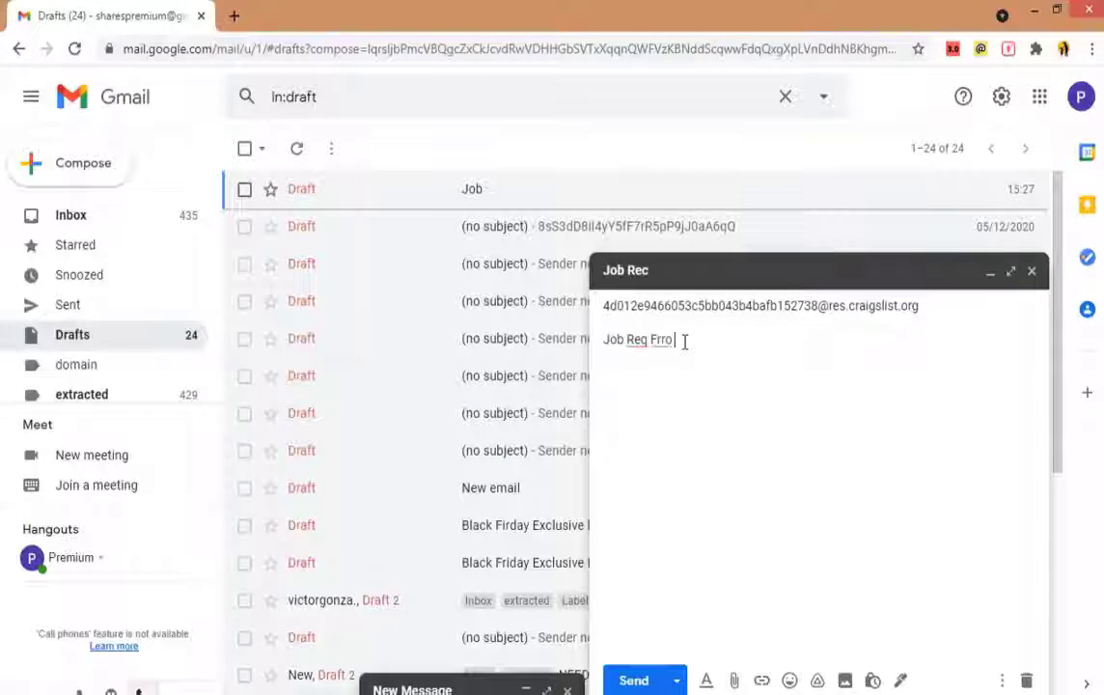
# Correct the subject to 'Job Req From CL' and begin writing the message body
pyautogui.press('BackSpace')
pyautogui.press('BackSpace')
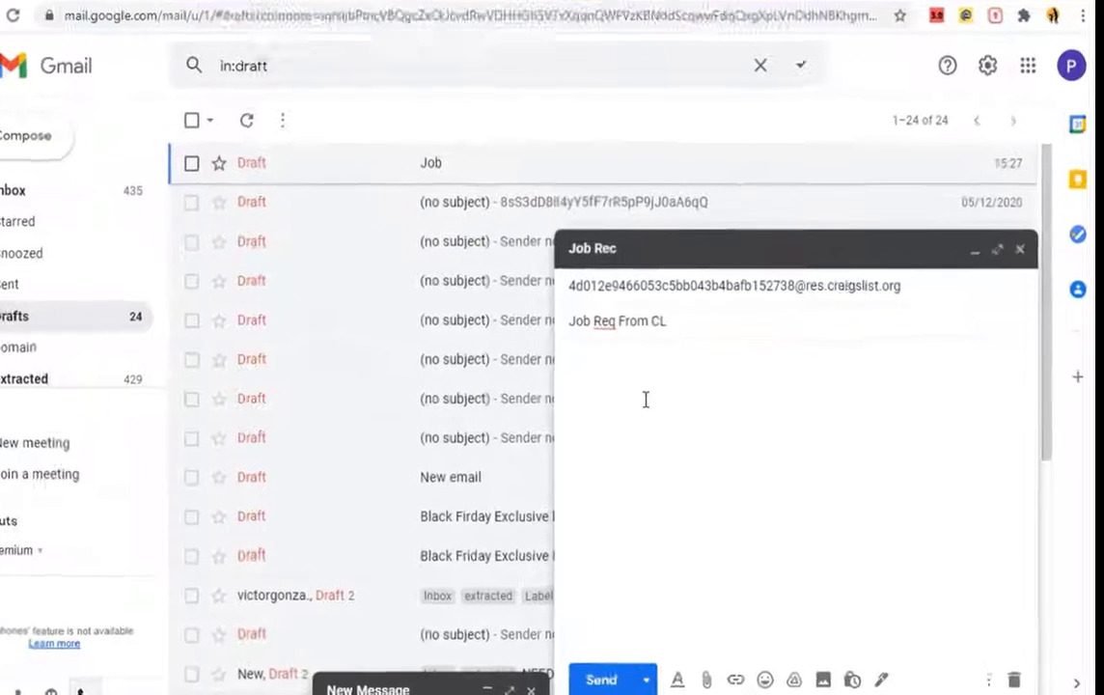
pyautogui.click(646, 396)
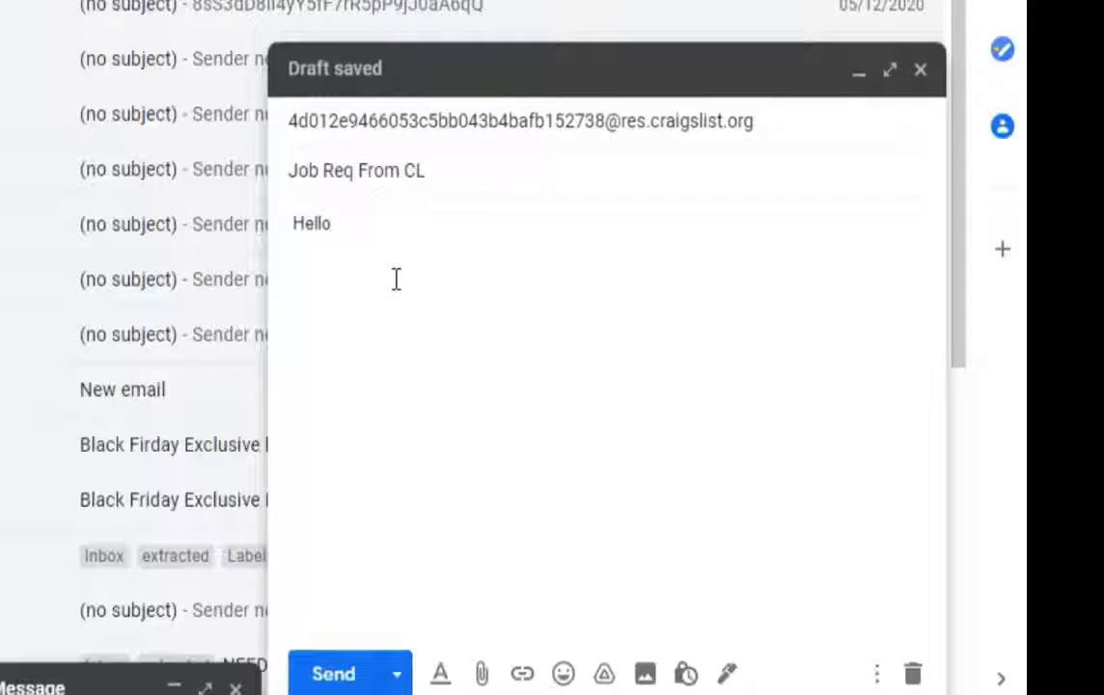
pyautogui.write('I w')
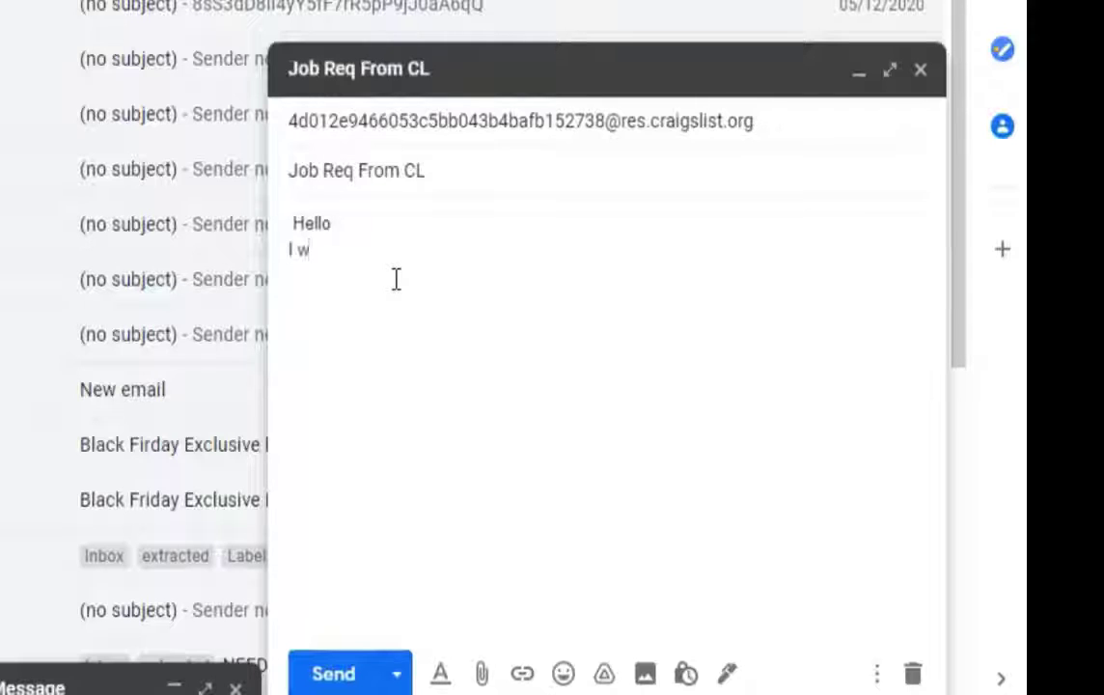
pyautogui.press('BackSpace')
pyautogui.write('saw Your Post i')
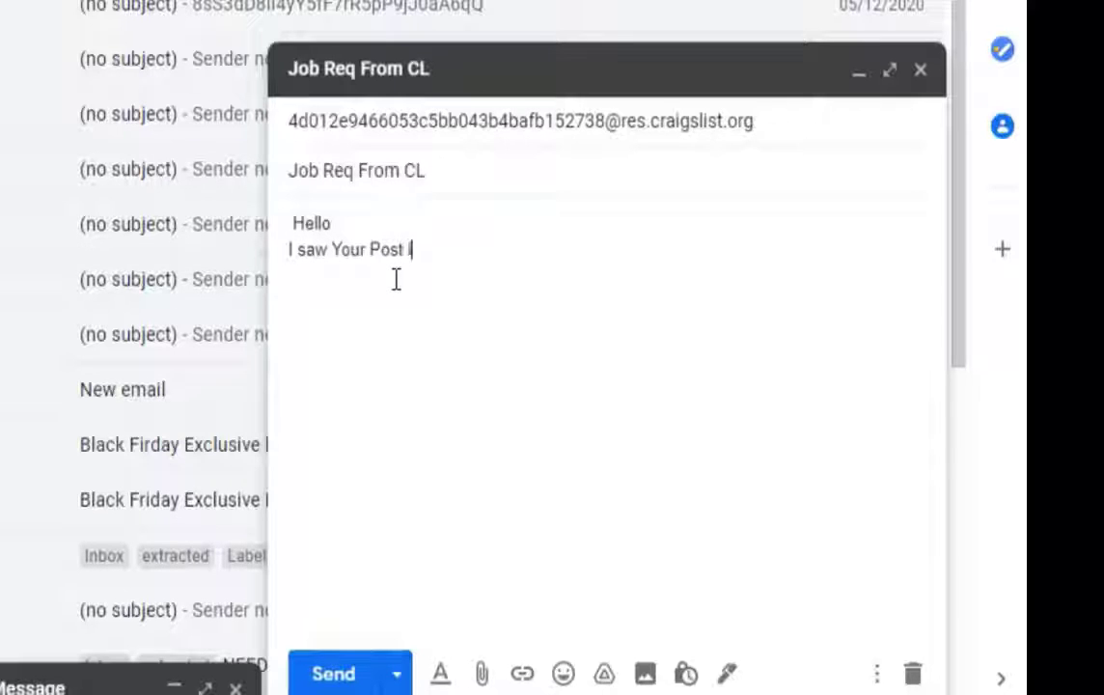
pyautogui.write('L')
pyautogui.press('Return')
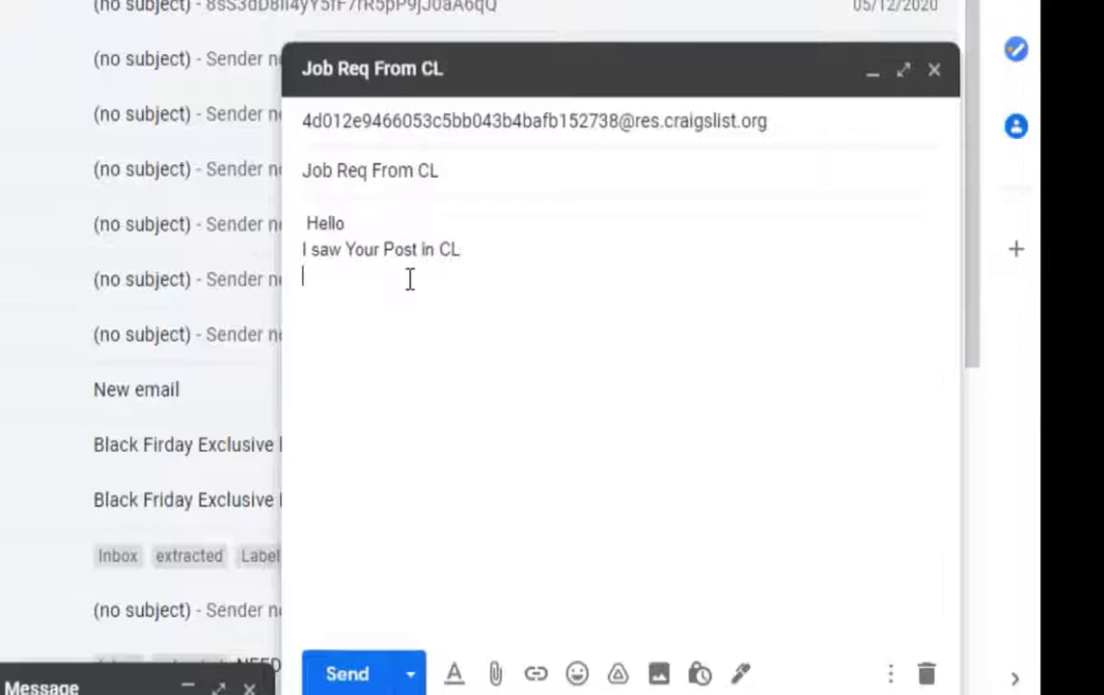
pyautogui.write('and')
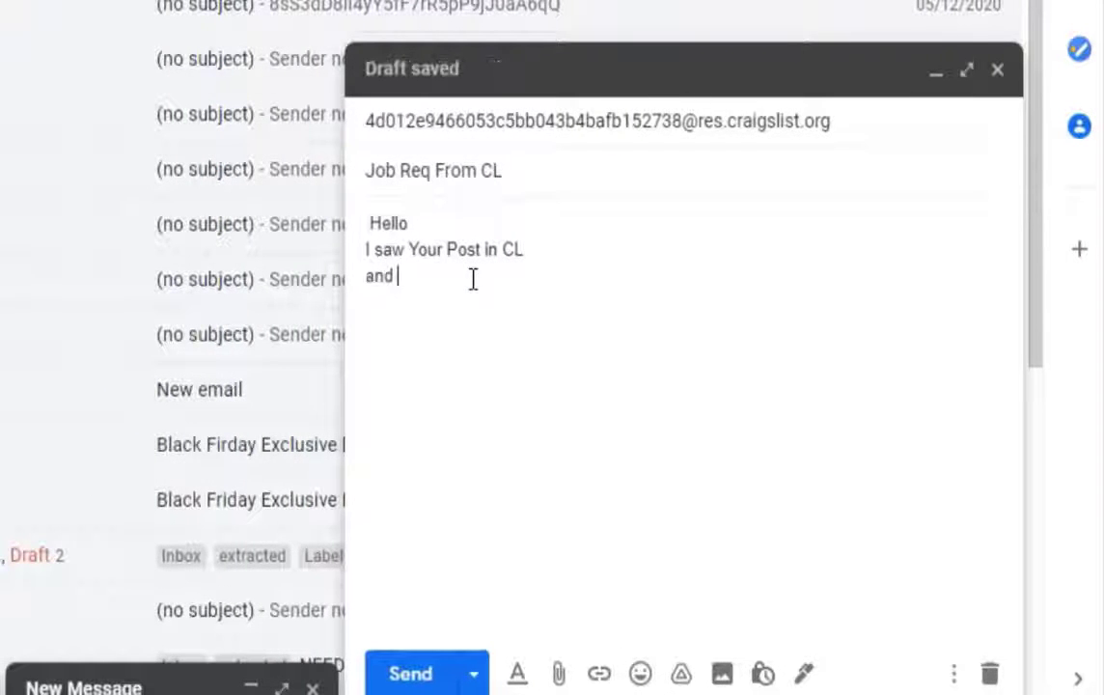
# Finish the body asking 'are you still interested?', add 'let me know ASAP', and send
pyautogui.press('BackSpace')
pyautogui.press('BackSpace')
pyautogui.write('that you a')
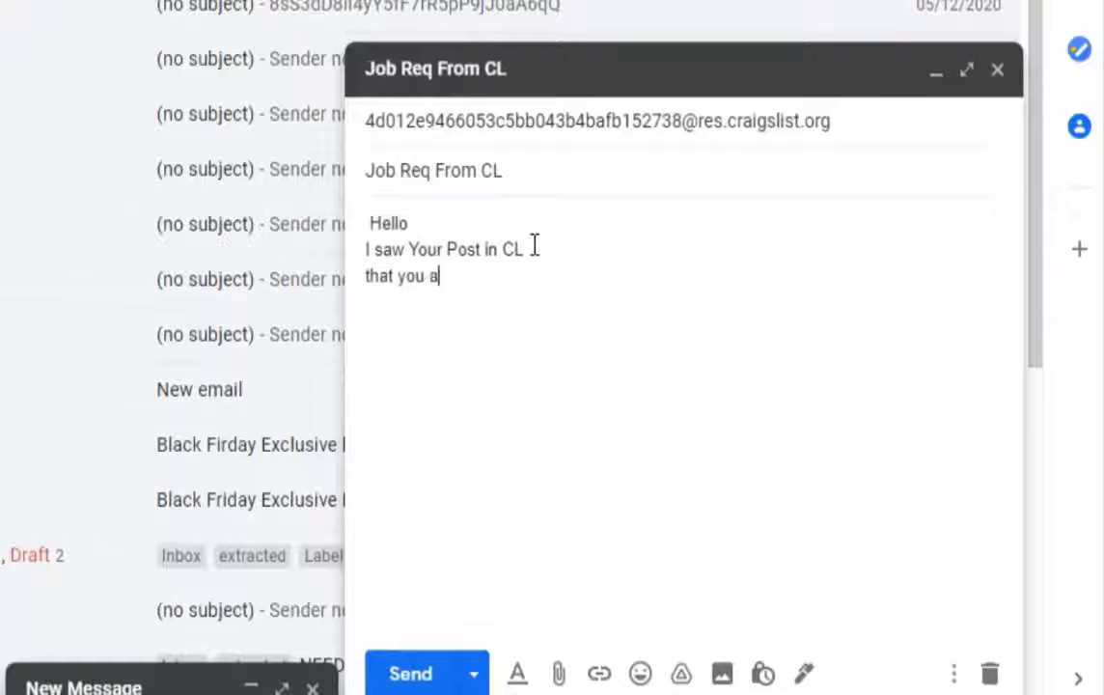
pyautogui.write('re seeking some job')
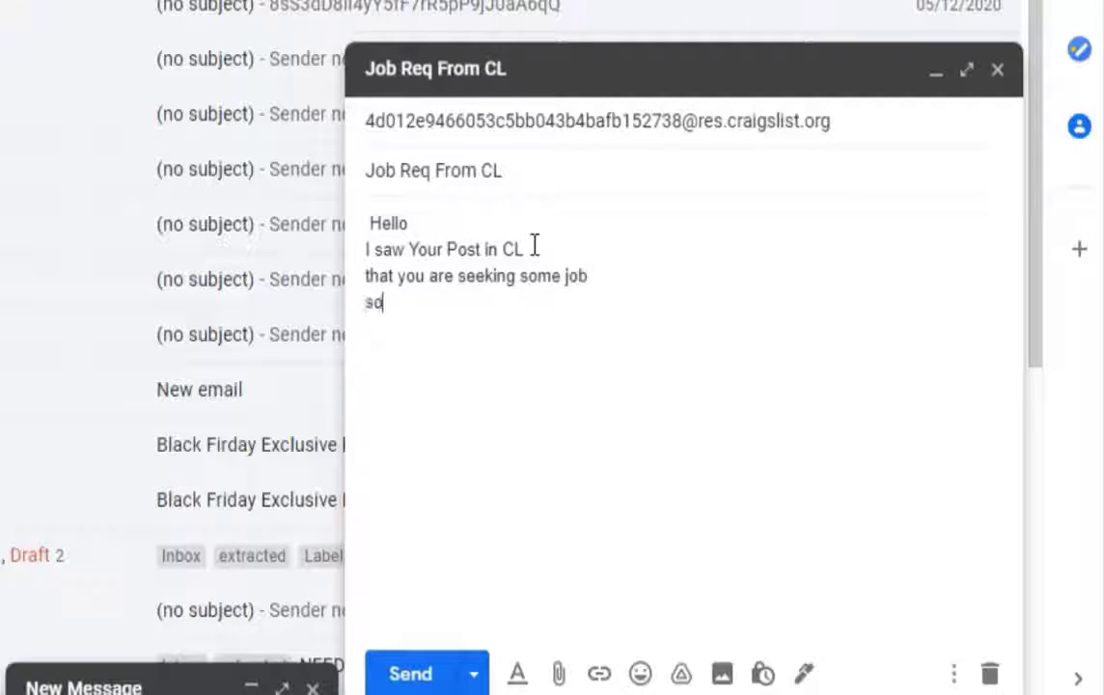
pyautogui.write('re you still')
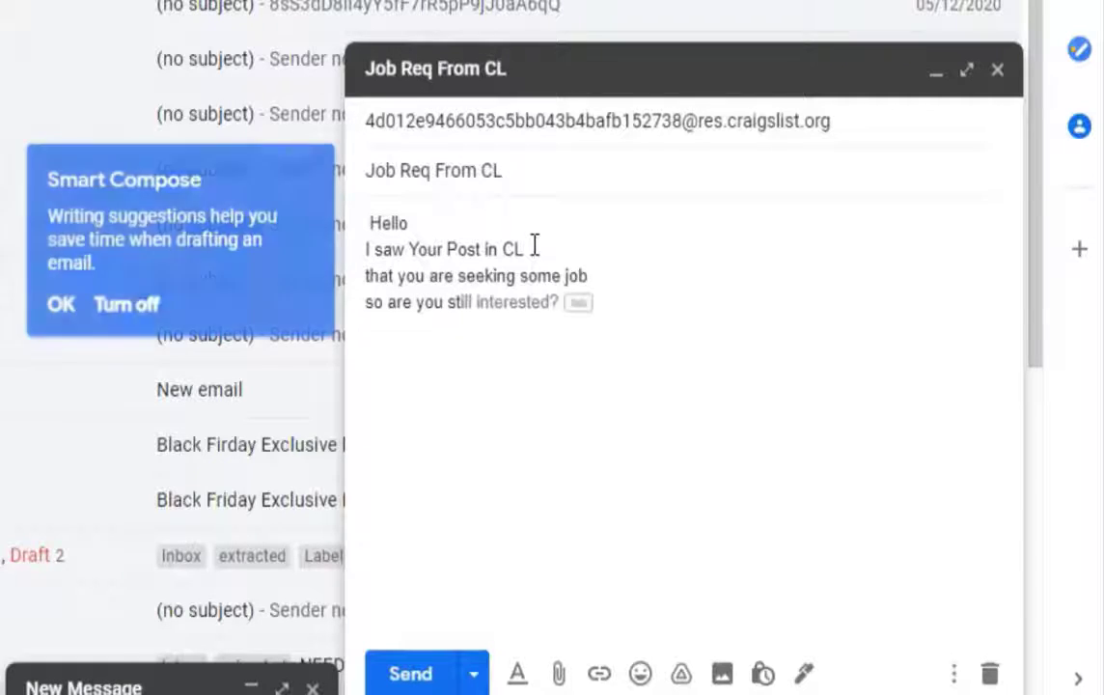
pyautogui.press('Tab')
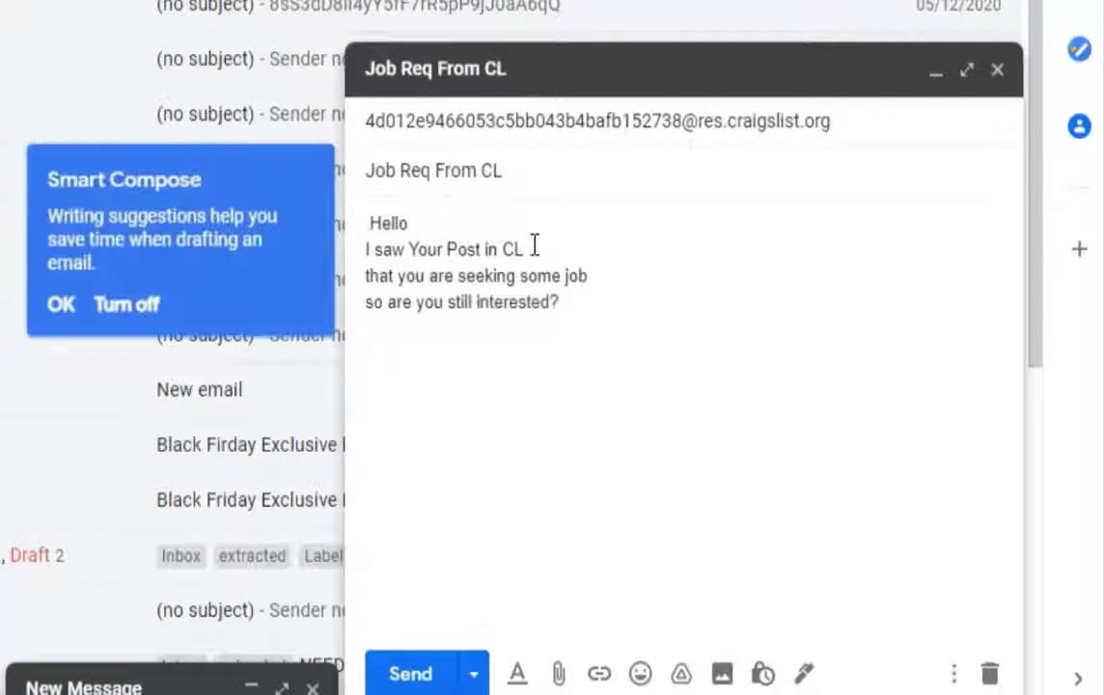
pyautogui.write('let me know ')
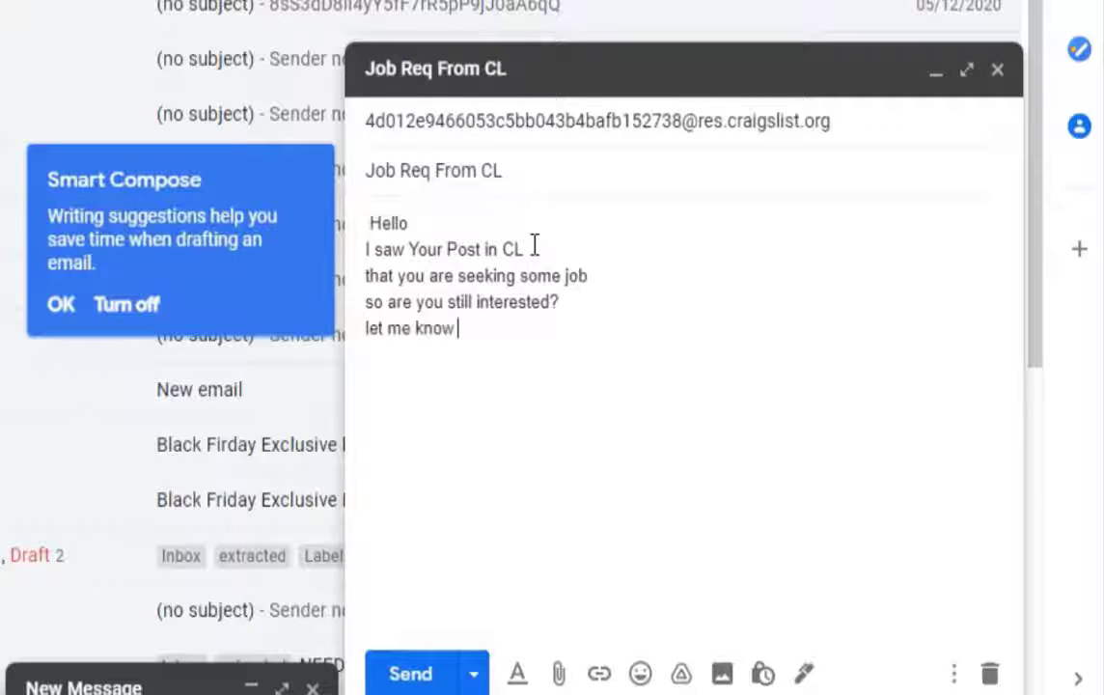
pyautogui.write('ASAP')
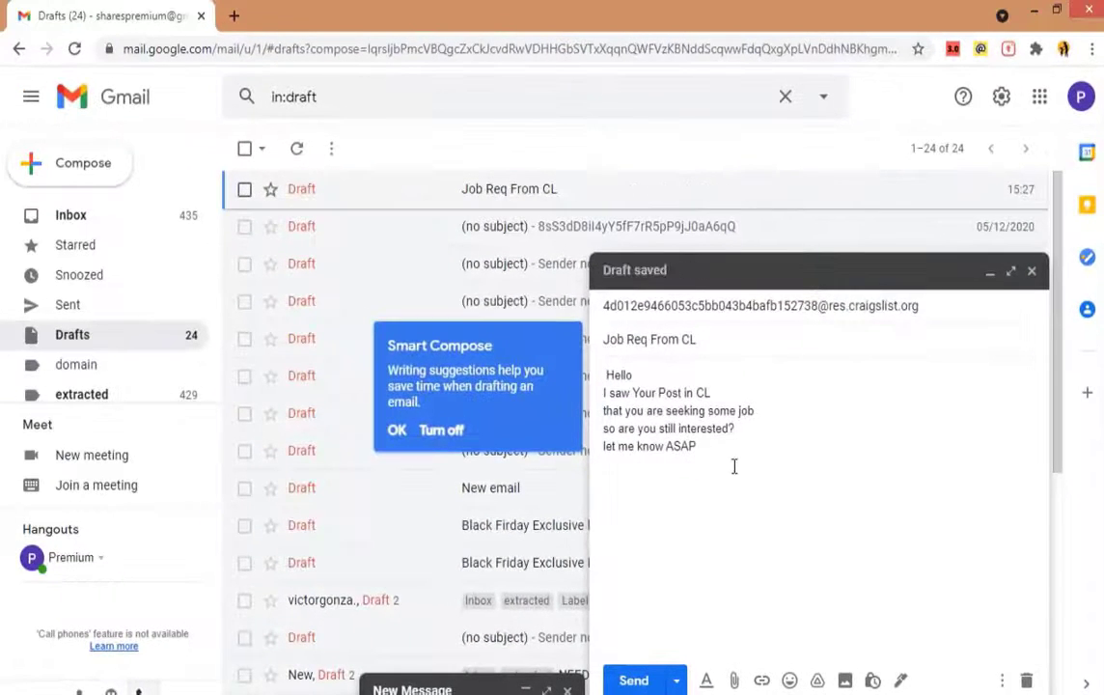
pyautogui.click(632, 680)
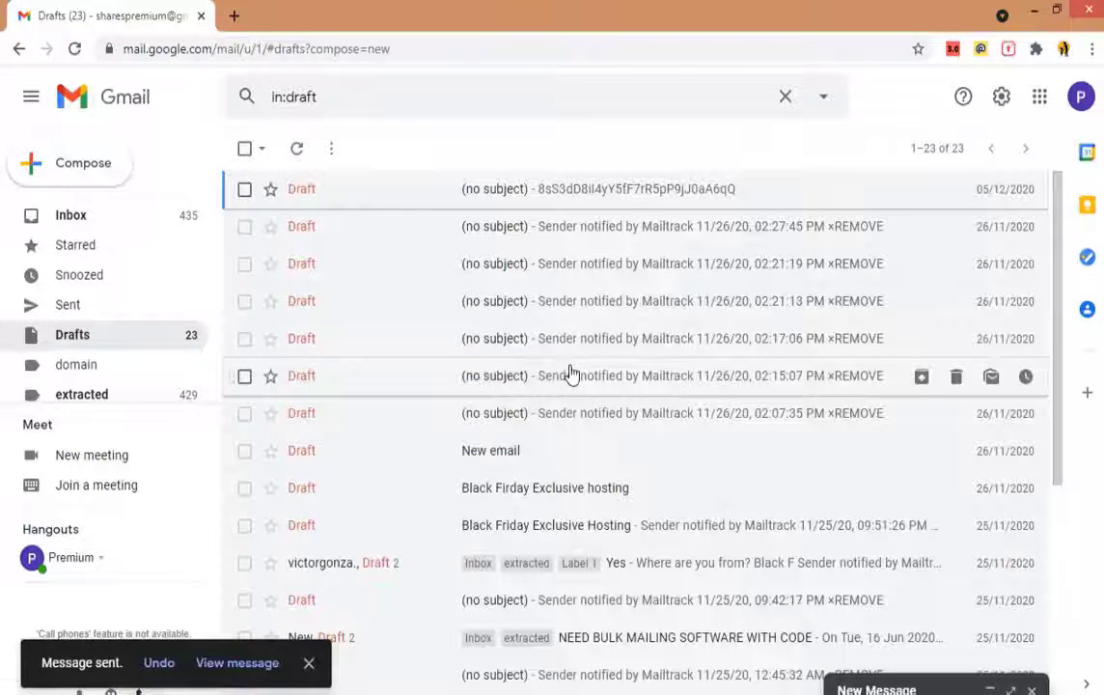
# Look through the open Craigslist CV post tabs, including the Man desperately seeking work and Labour work posts
pyautogui.hotkey('alt', 'Tab')
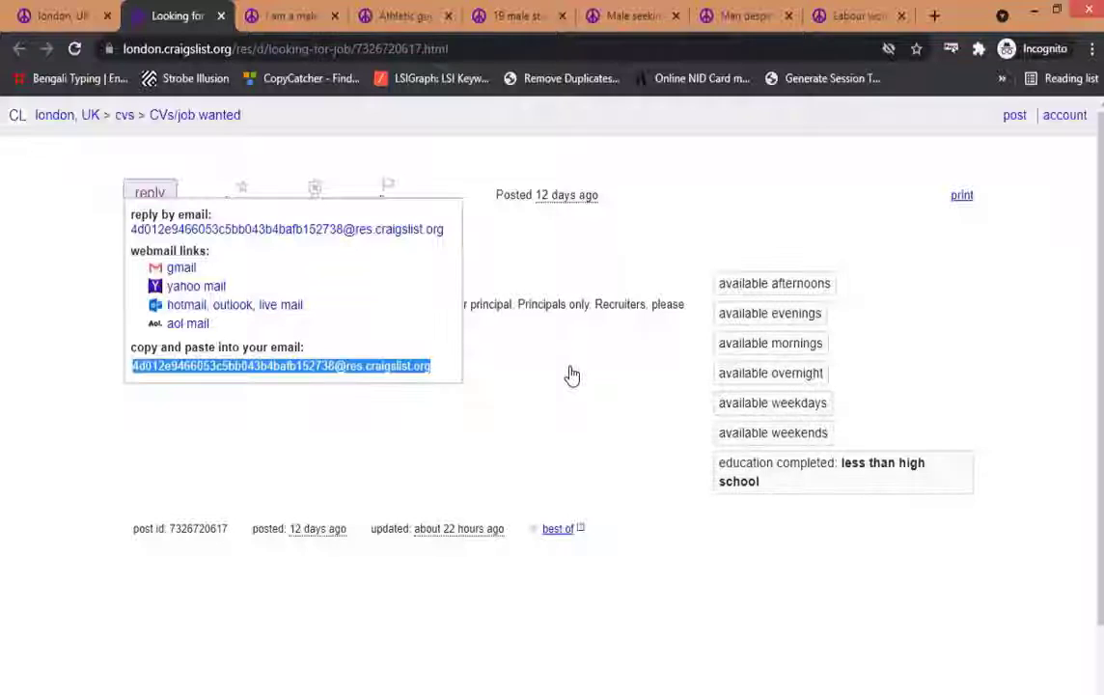
pyautogui.hotkey('ctrl', 'Tab')
pyautogui.click(403, 17)
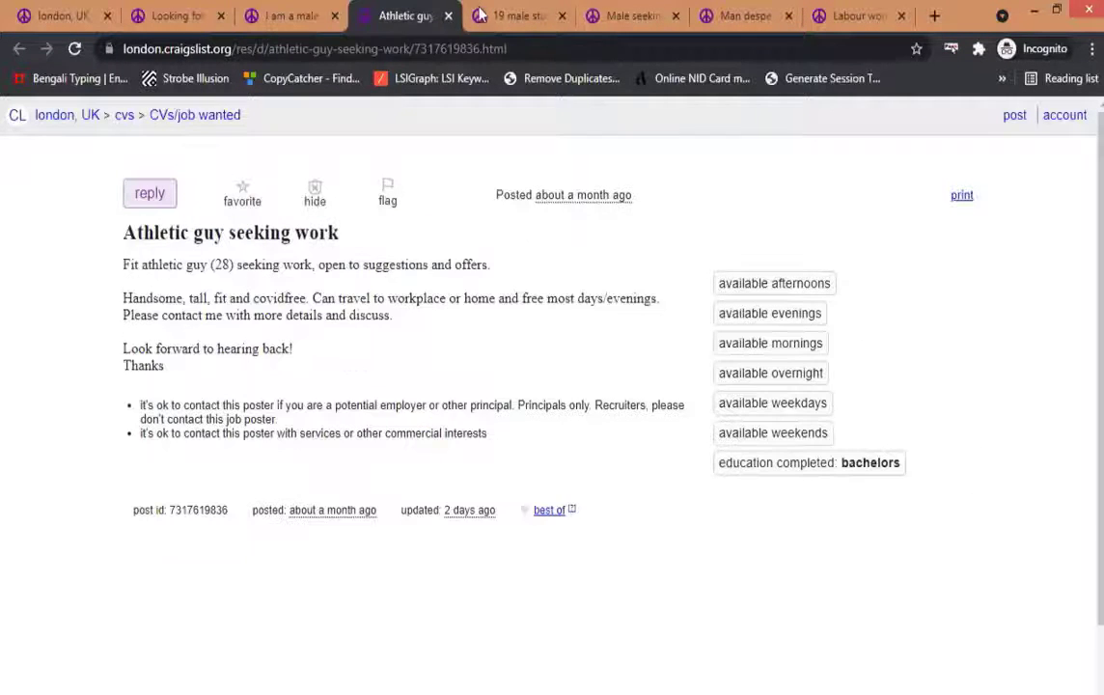
pyautogui.click(522, 16)
pyautogui.click(634, 16)
pyautogui.click(750, 12)
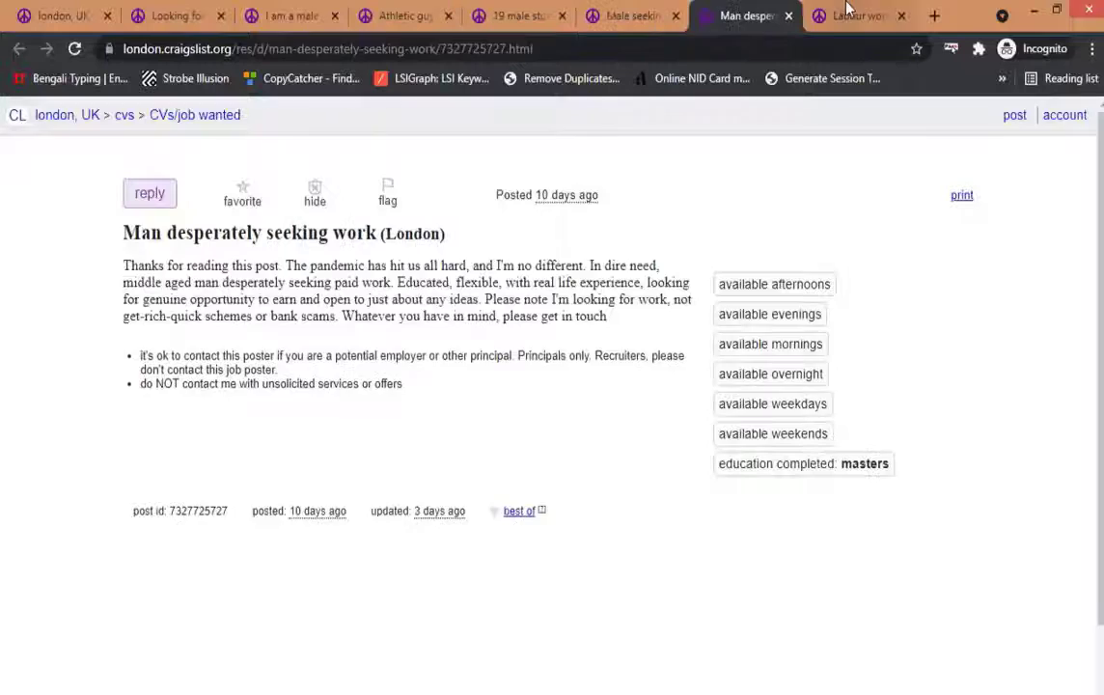
pyautogui.click(820, 15)
pyautogui.click(300, 14)
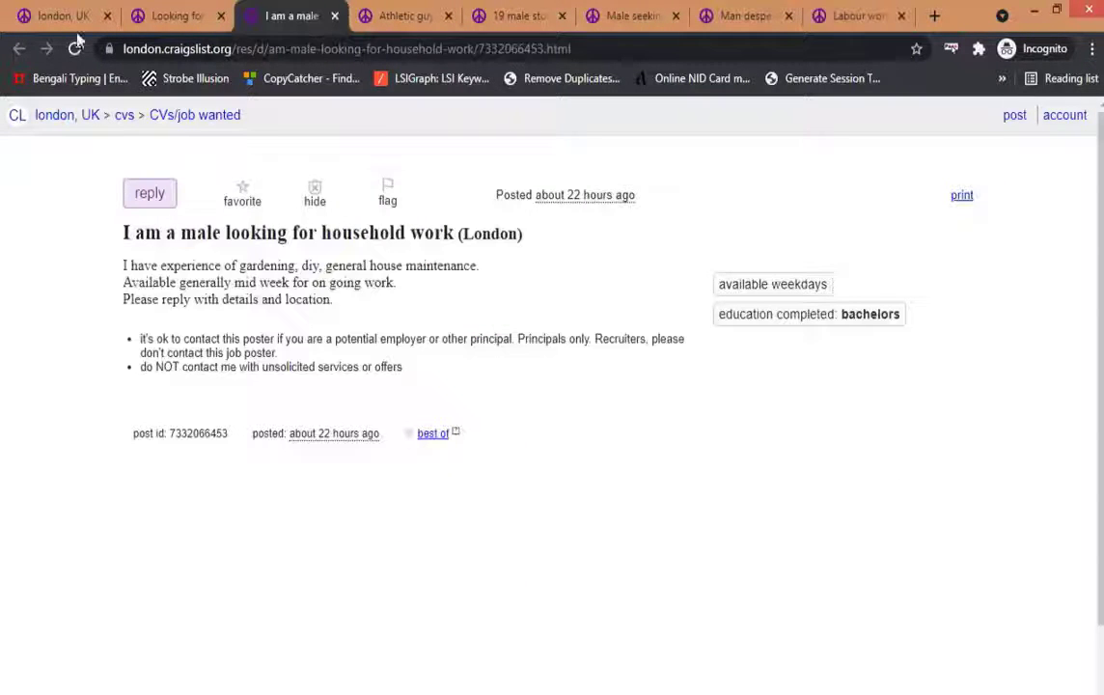
# Change the CV search city from London to Bristol and scroll the results
pyautogui.click(47, 14)
pyautogui.click(131, 118)
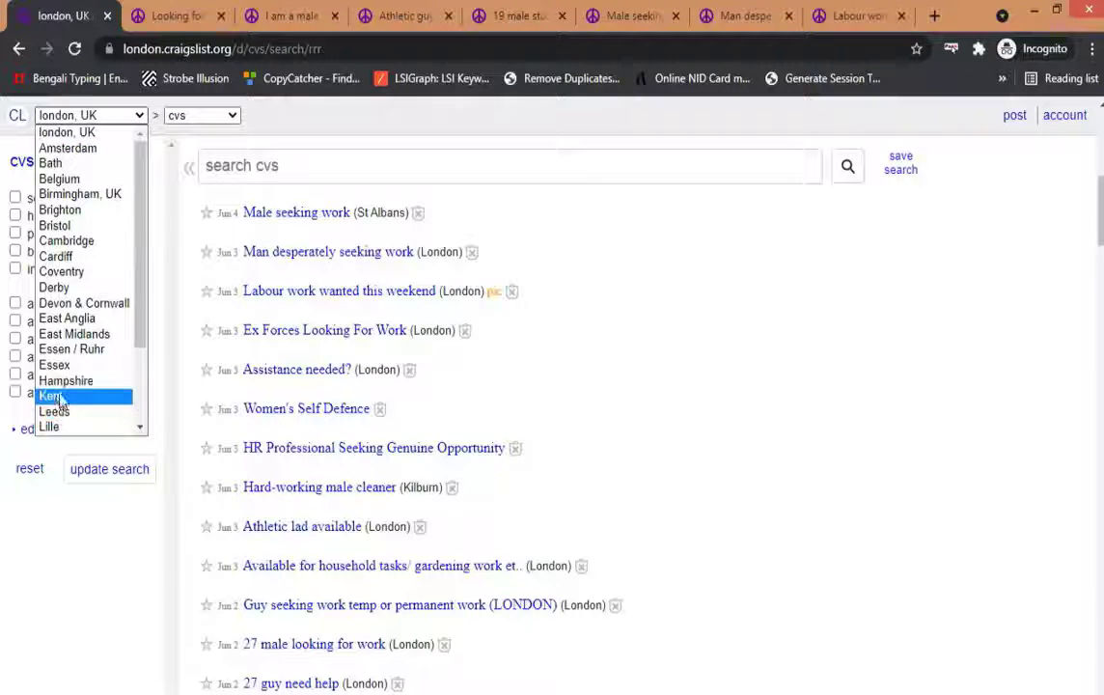
pyautogui.click(87, 225)
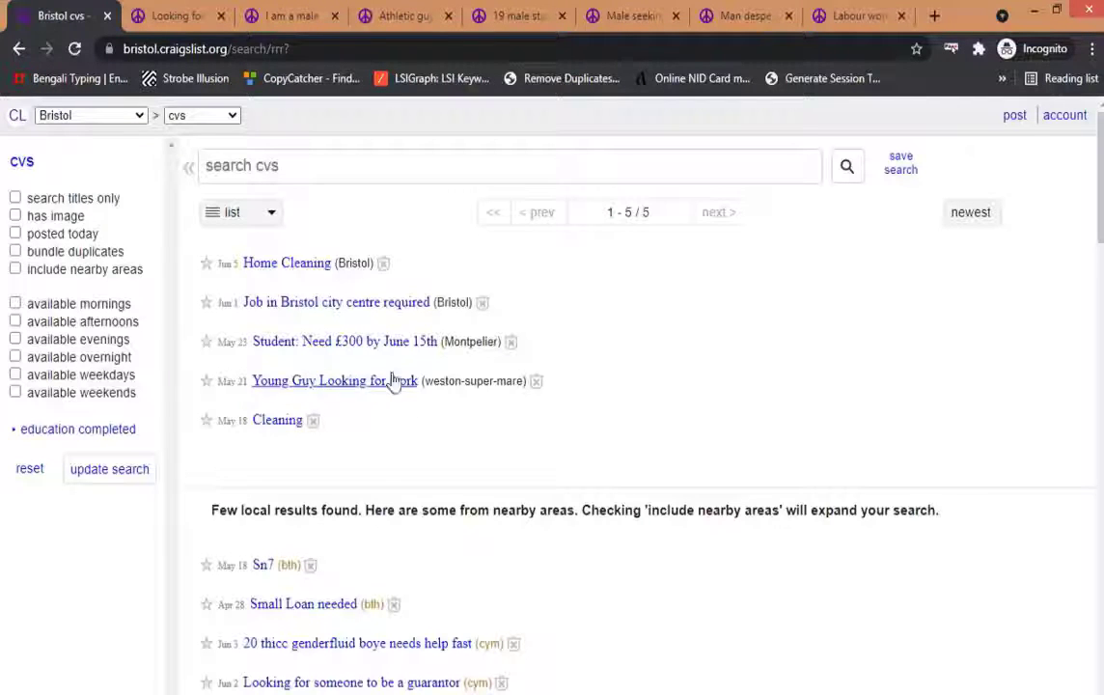
pyautogui.scroll(-10, 411, 571)
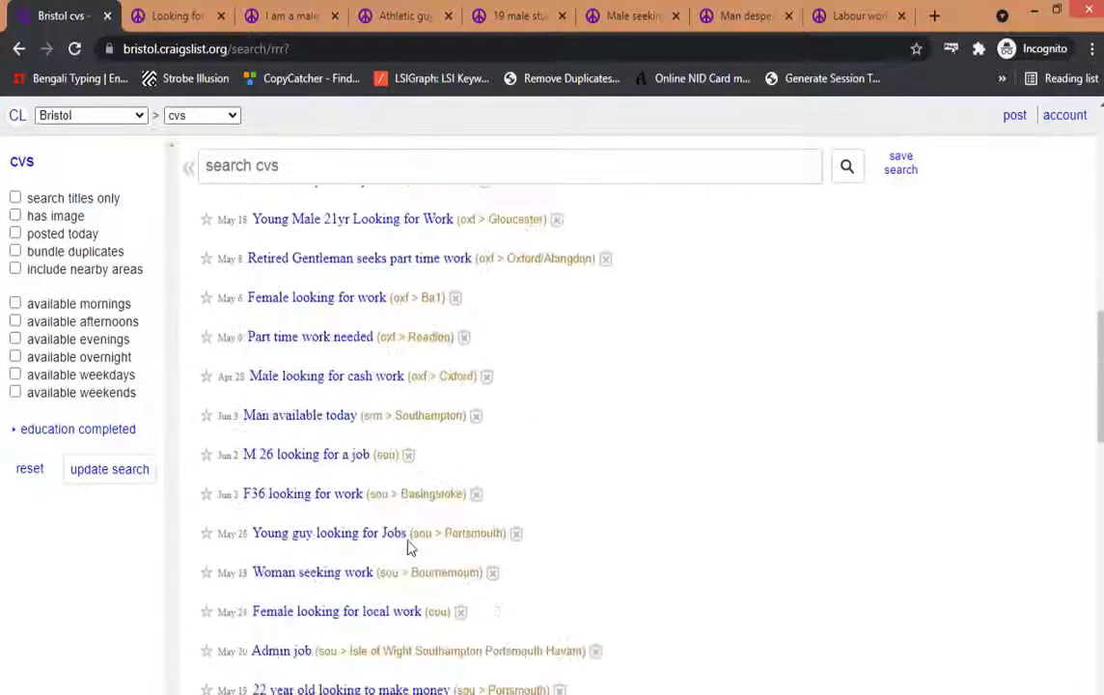
pyautogui.scroll(-3, 407, 548)
pyautogui.hotkey('alt', 'Tab')
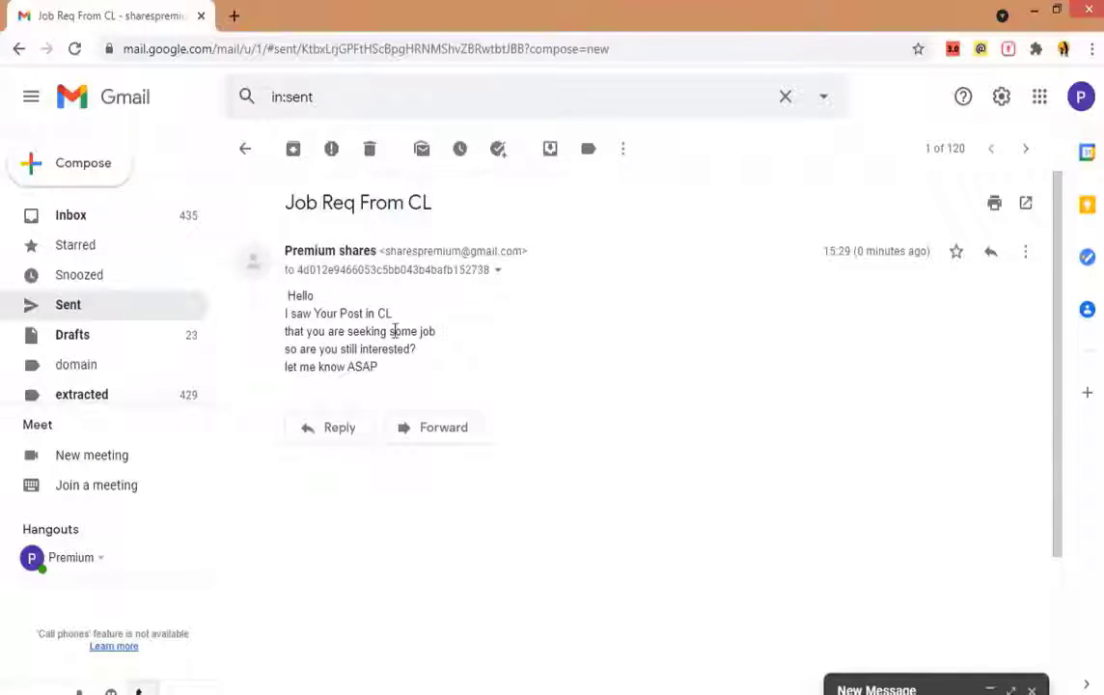
# Review the sent 'Job Req From CL' message body
pyautogui.moveTo(303, 314); pyautogui.dragTo(395, 365)
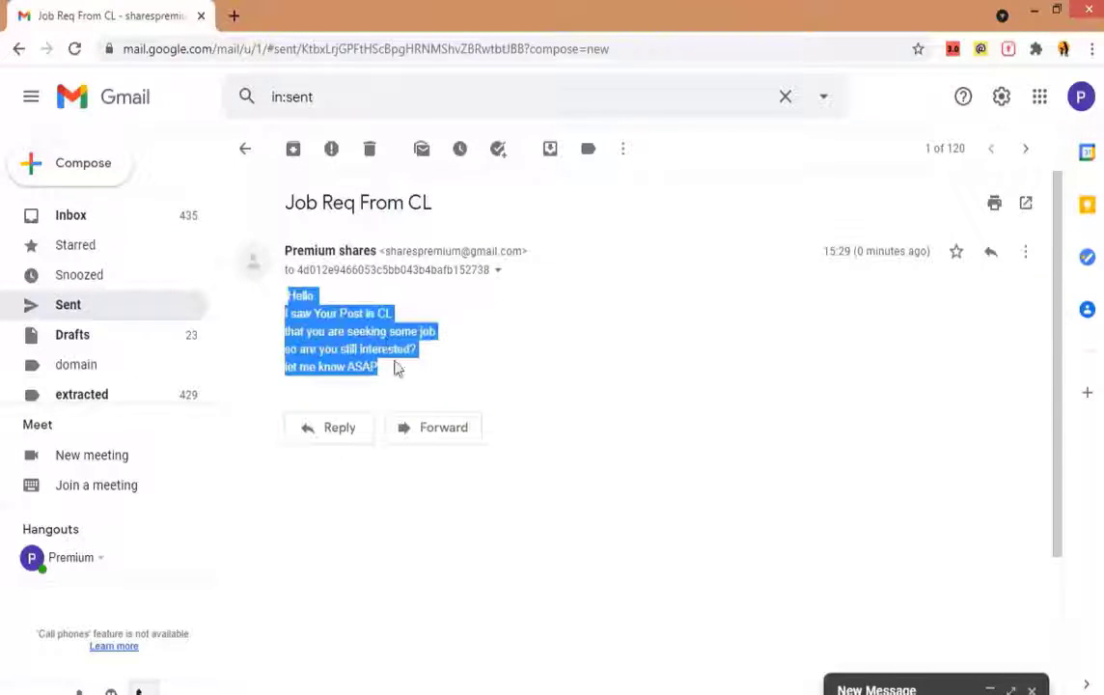
pyautogui.click(468, 365)
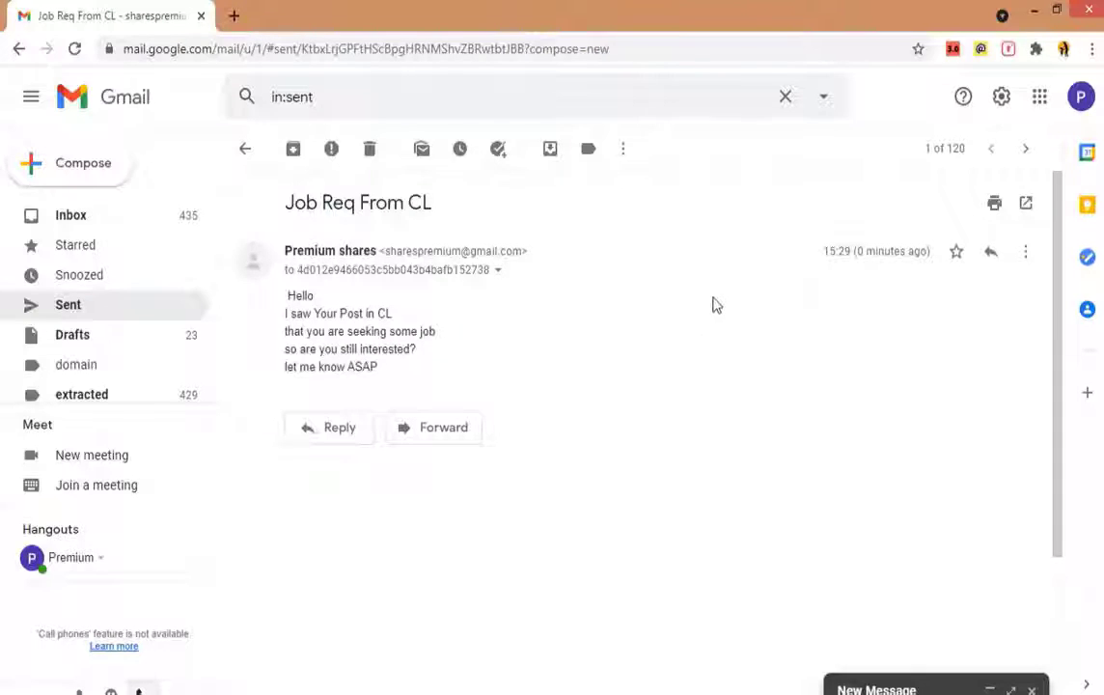